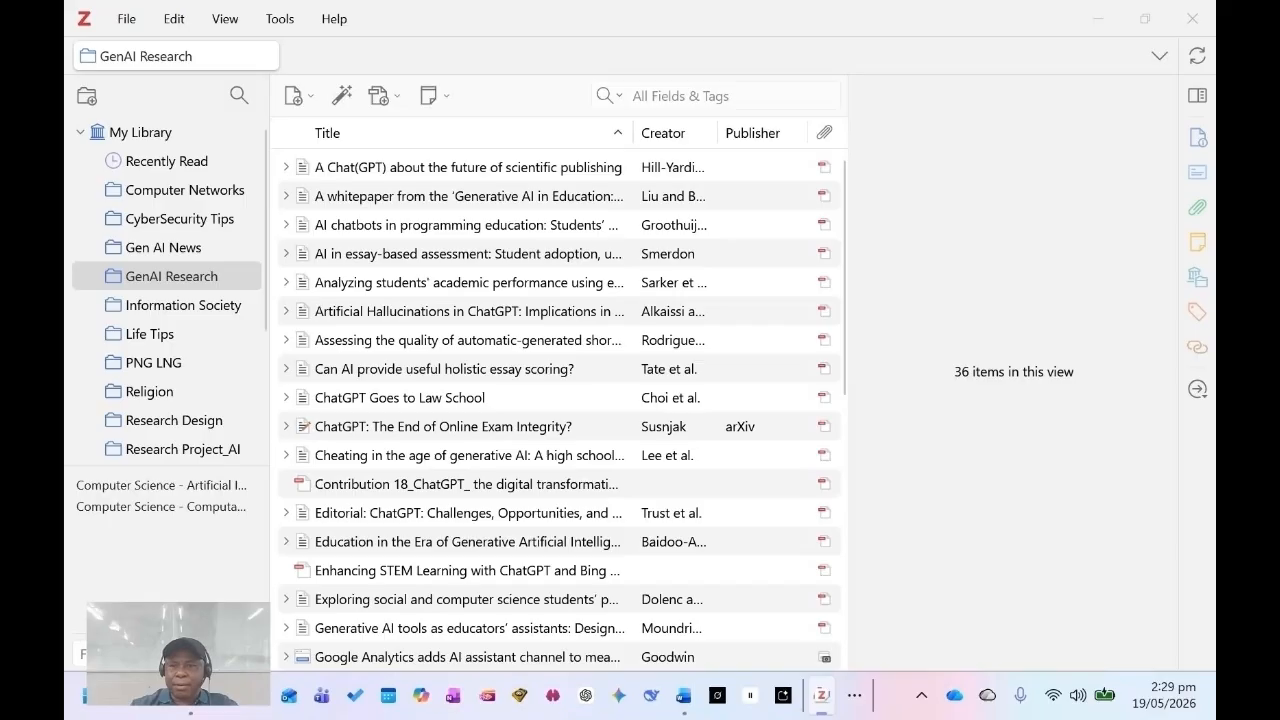
- Open the GenAI Research collection and look through its full list of items
left_click(171, 276)
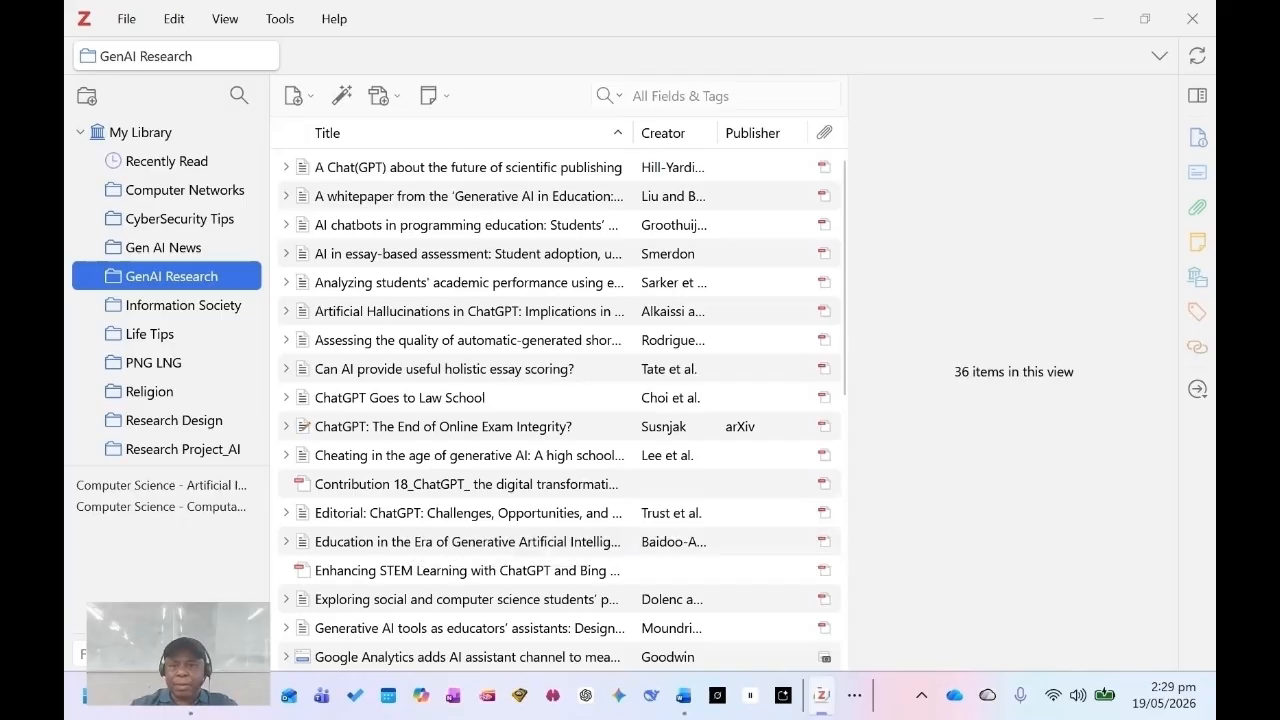
scroll(560, 400, "down", 6)
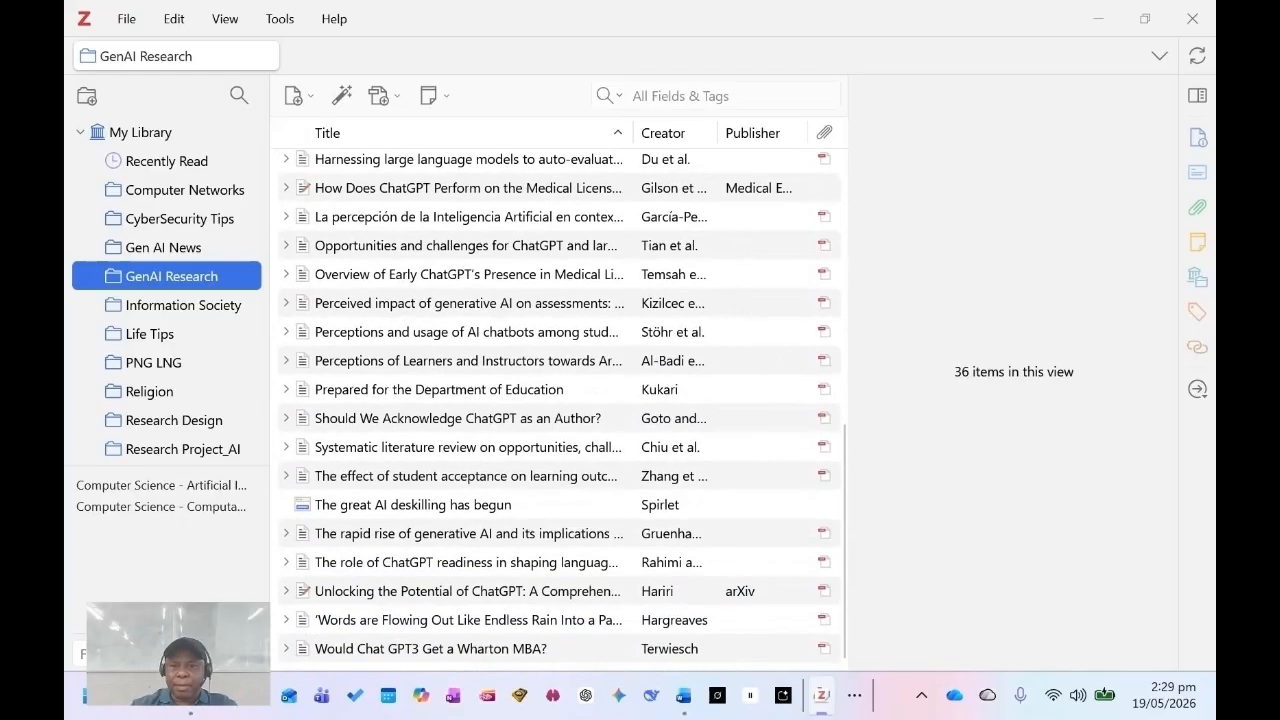
scroll(560, 400, "up", 6)
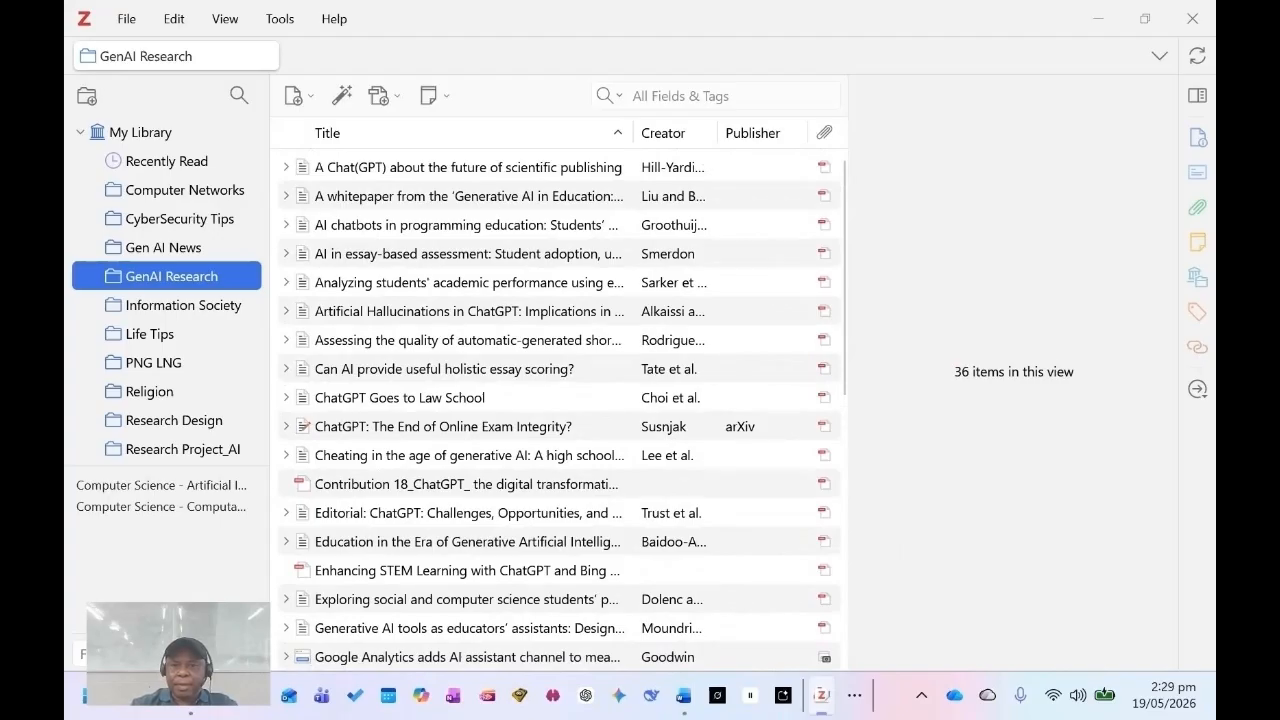
scroll(560, 400, "down", 6)
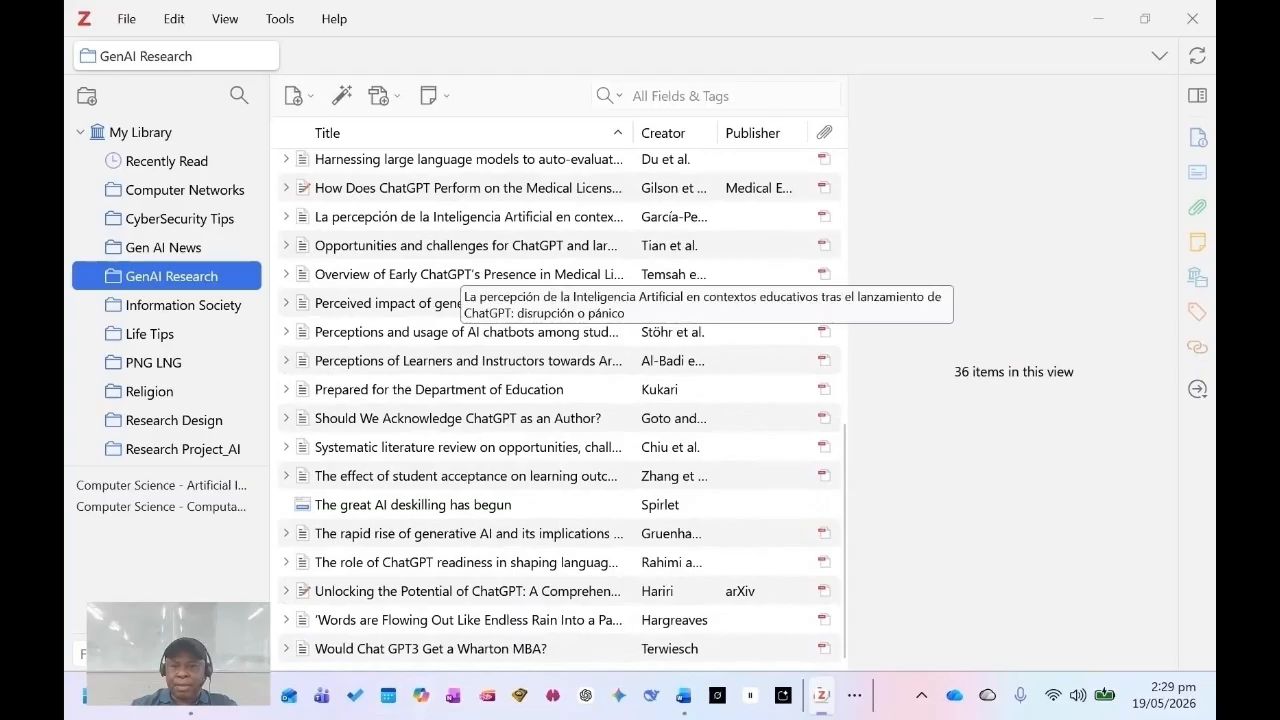
scroll(560, 400, "up", 6)
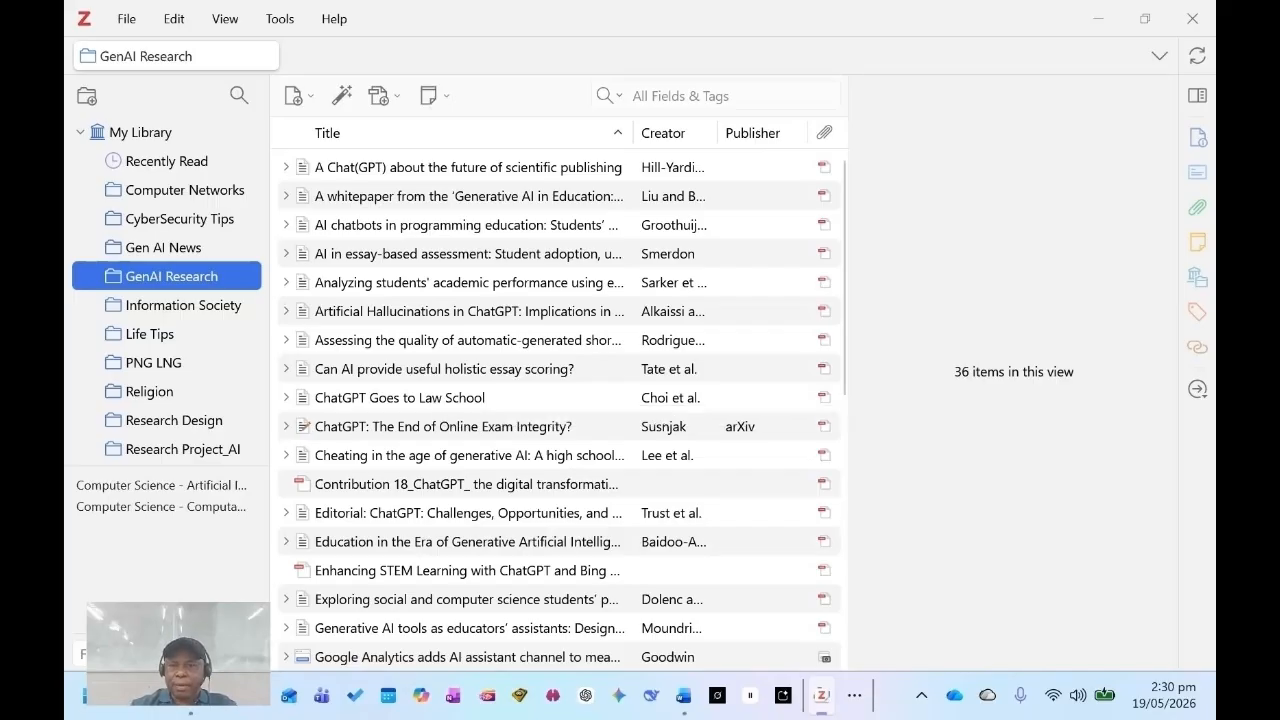
scroll(558, 410, "down", 4)
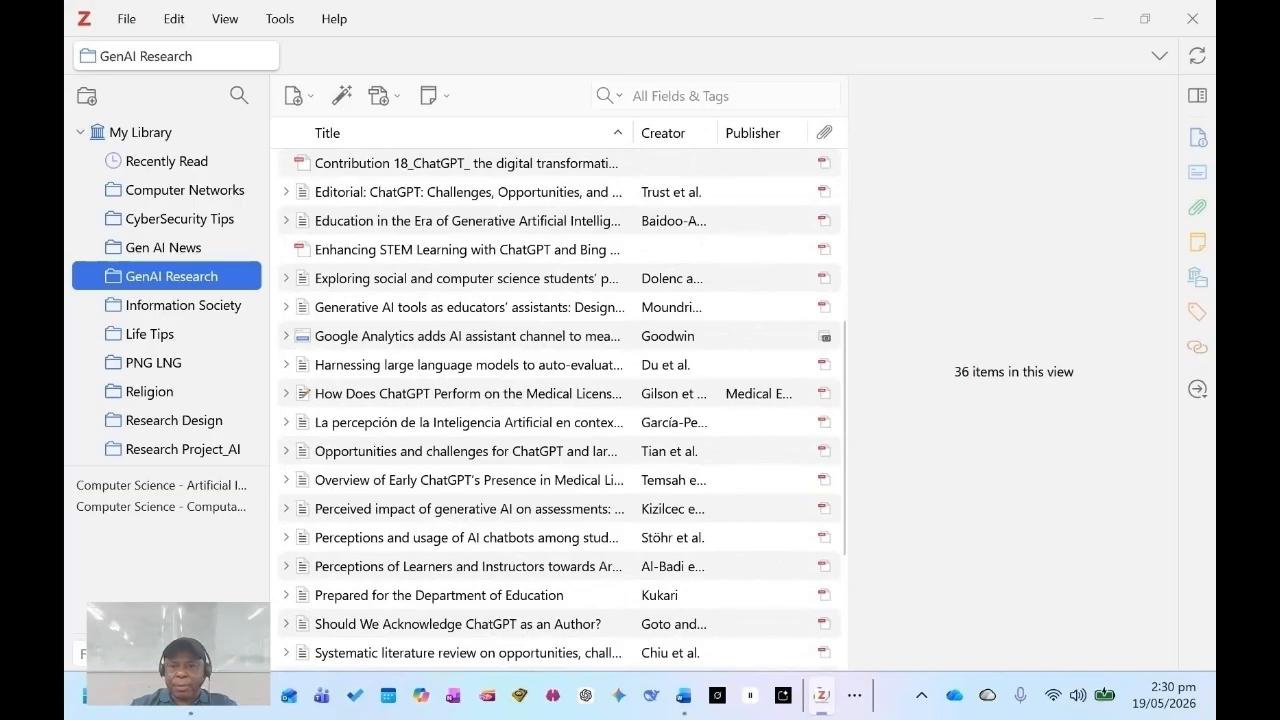
scroll(558, 410, "down", 3)
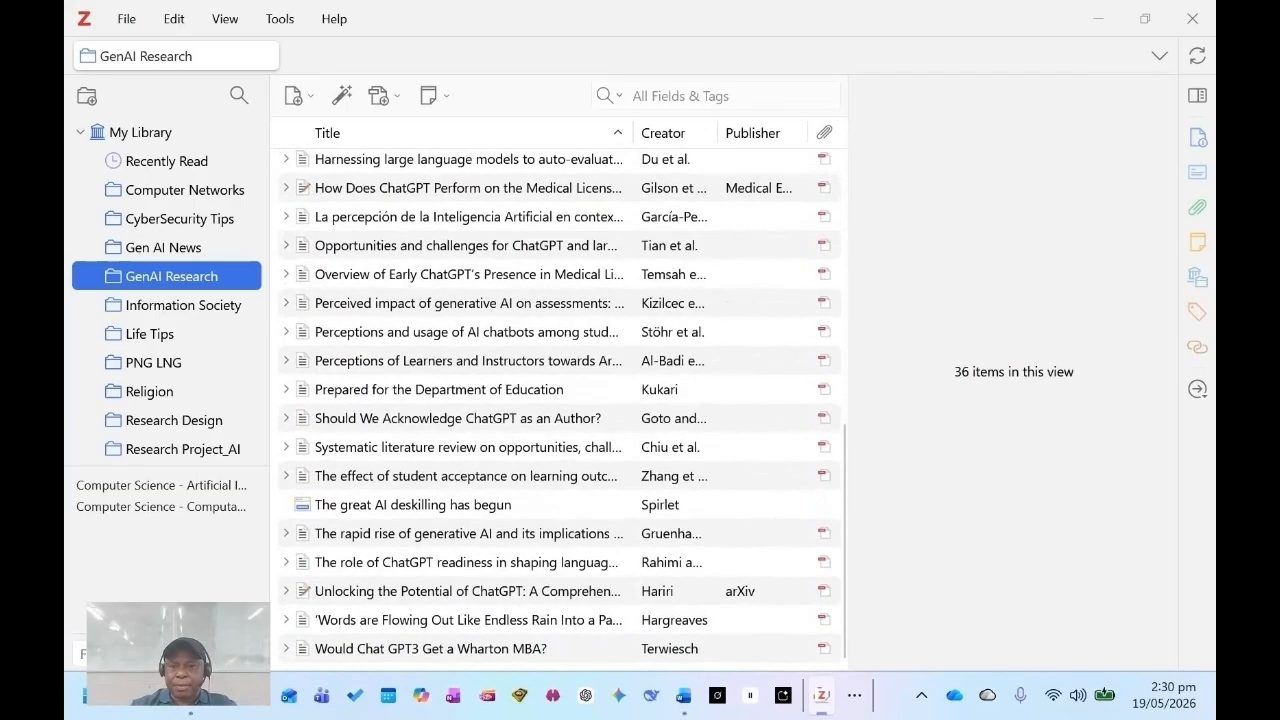
scroll(558, 410, "up", 7)
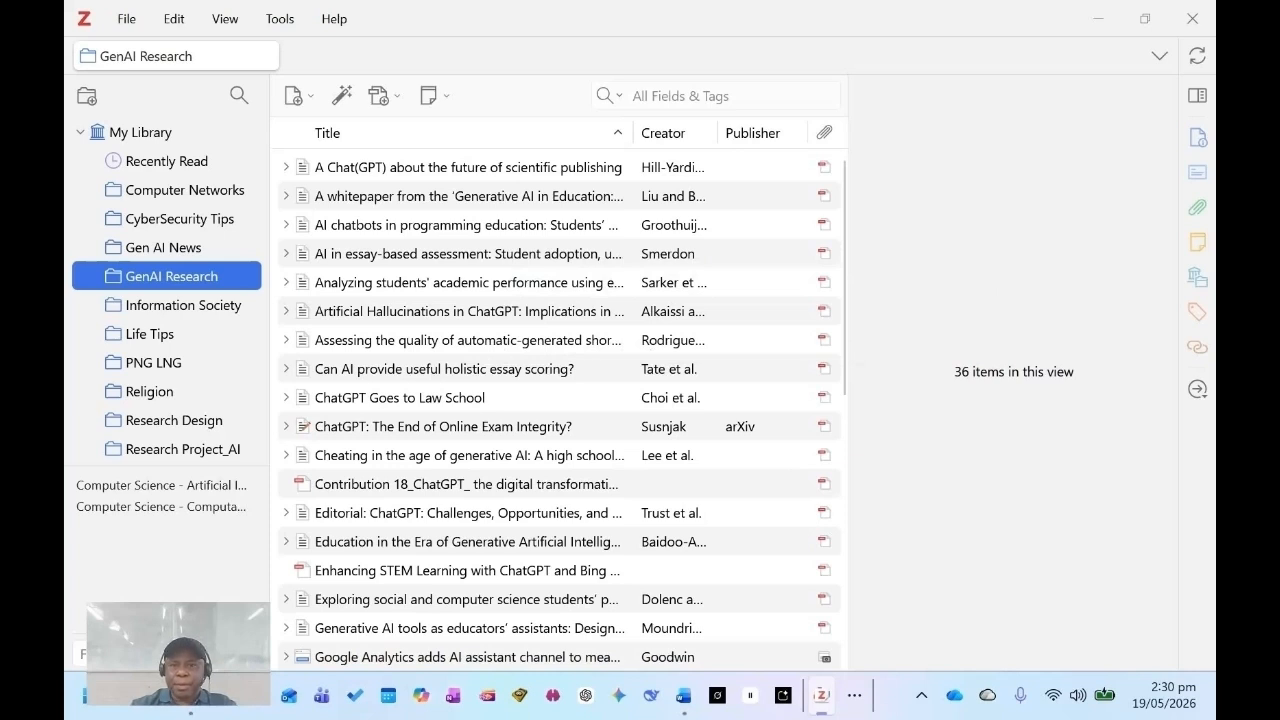
left_click(468, 167)
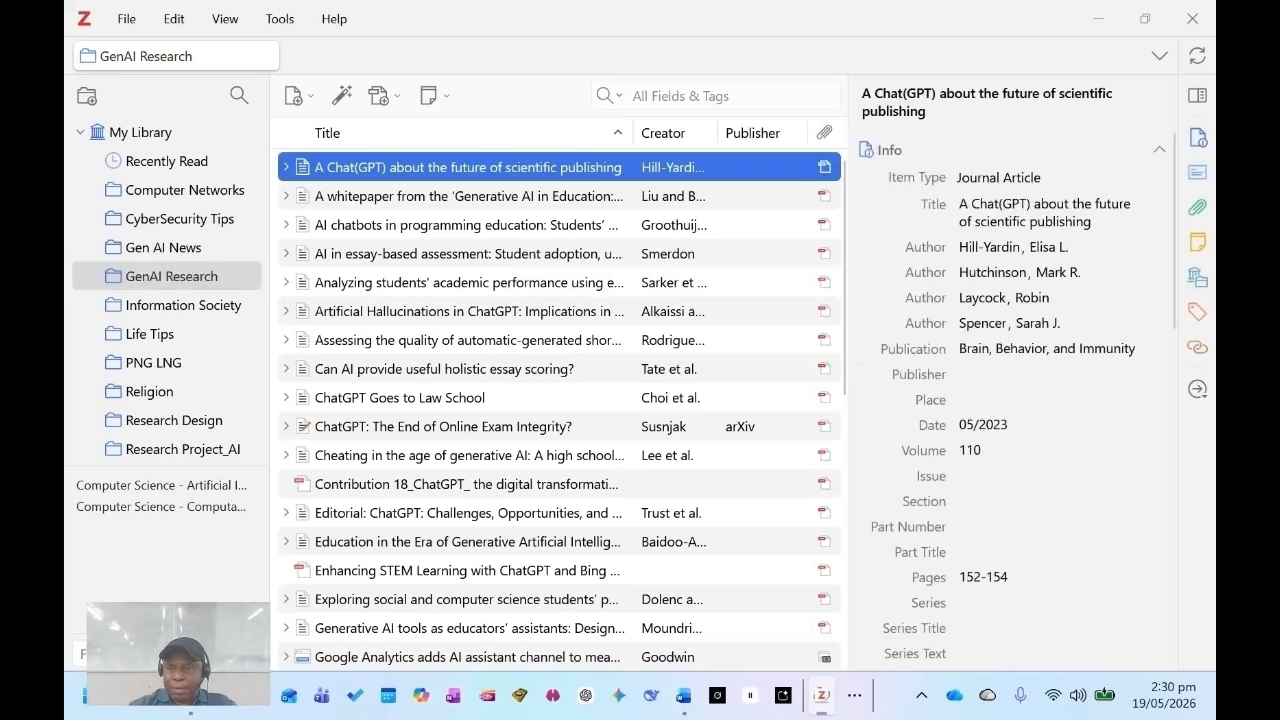
key("shift+Down")
key("shift+Down")
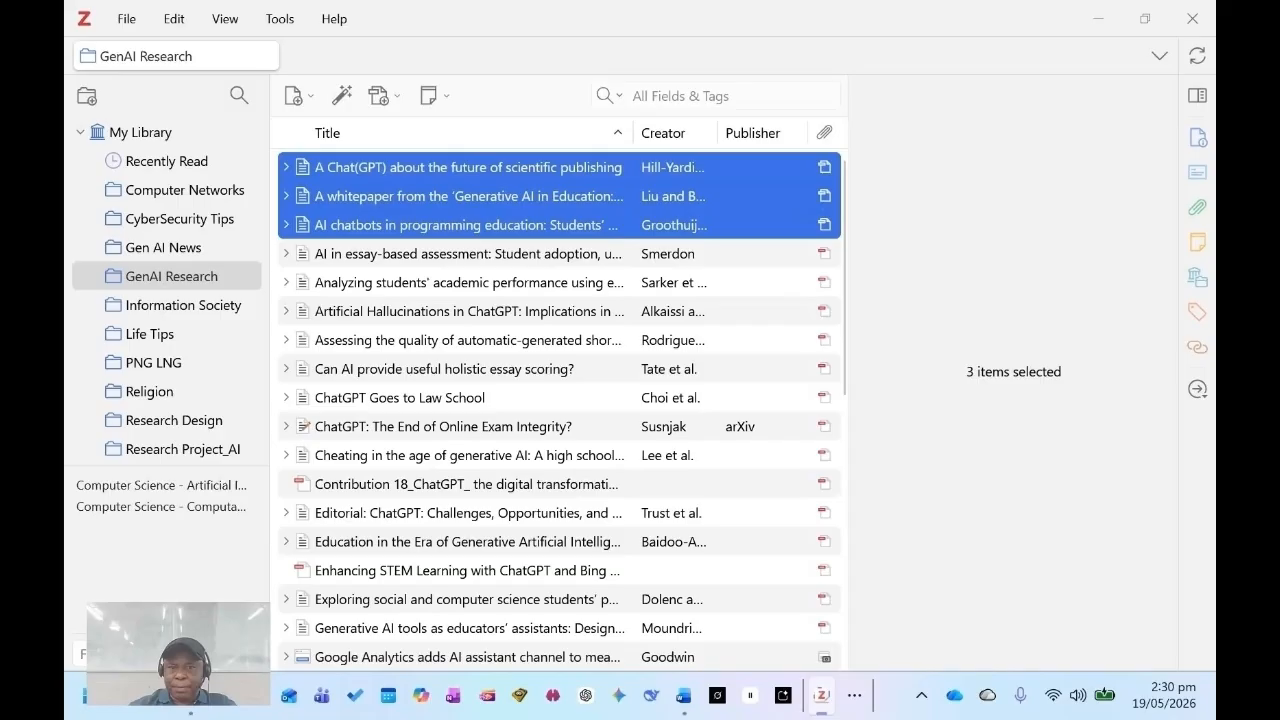
key("shift+Down")
key("shift+Down")
key("shift+Down")
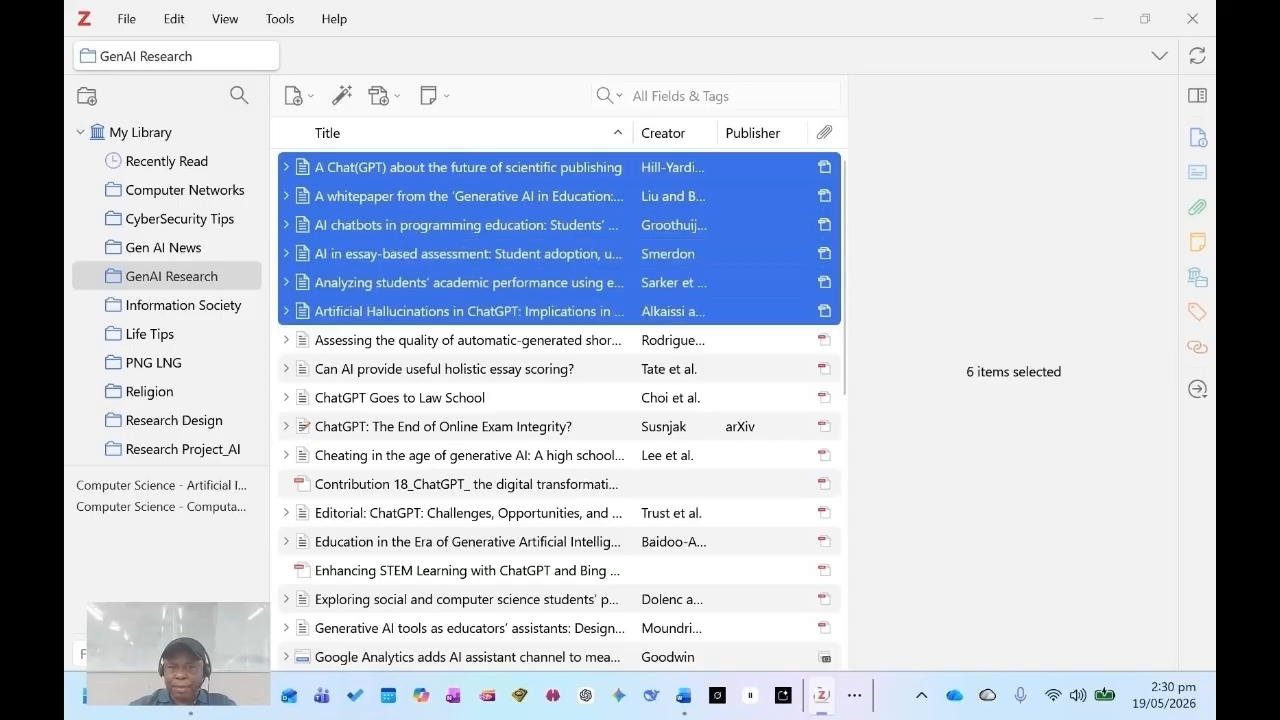
key("shift+Down")
key("shift+Down")
key("shift+Down")
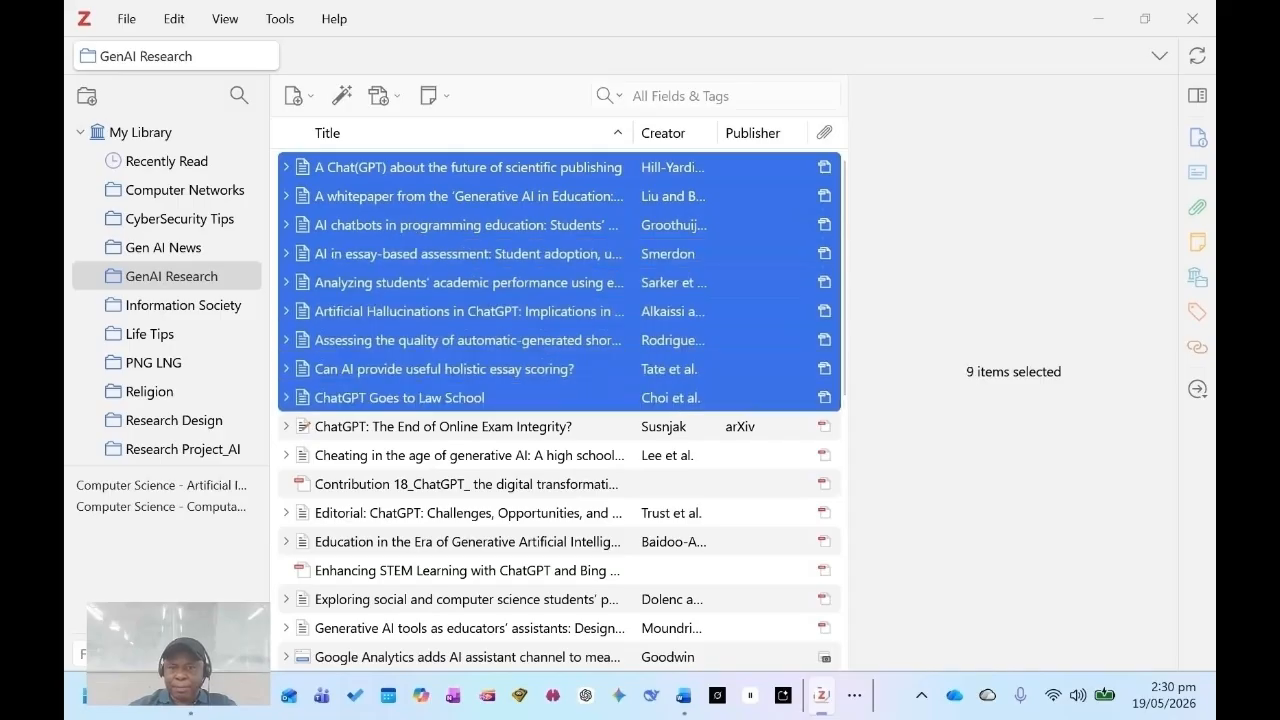
key("shift+Down")
key("shift+Down")
key("Down")
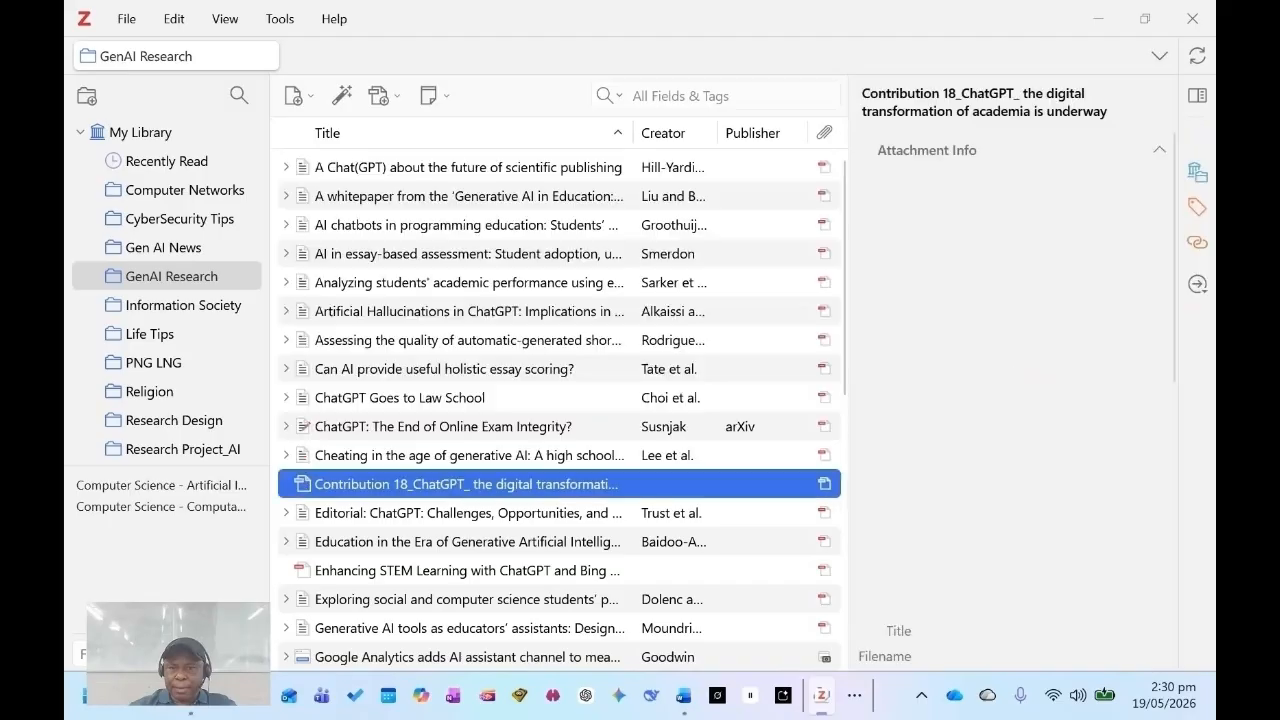
- Select every item in the GenAI Research collection, from "A Chat(GPT) about the future of scientific publishing" to "Would Chat GPT3 Get a Wharton MBA?"
key("Home")
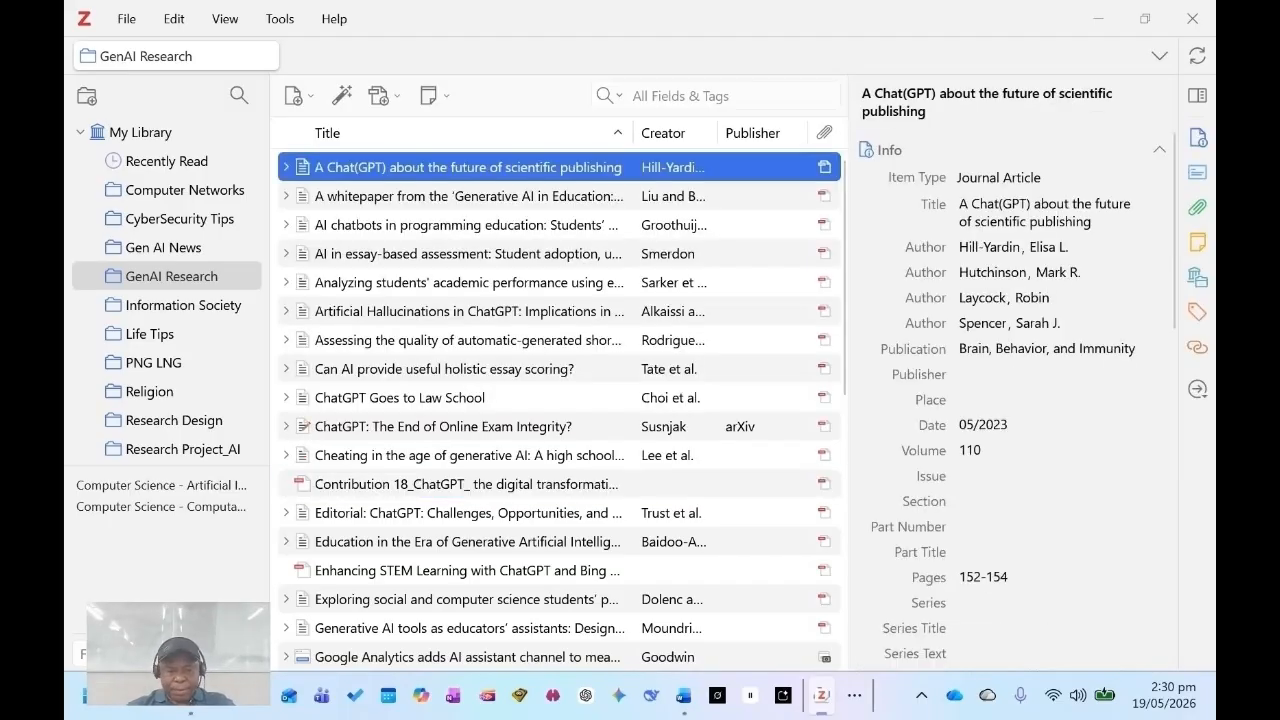
key("shift+Down")
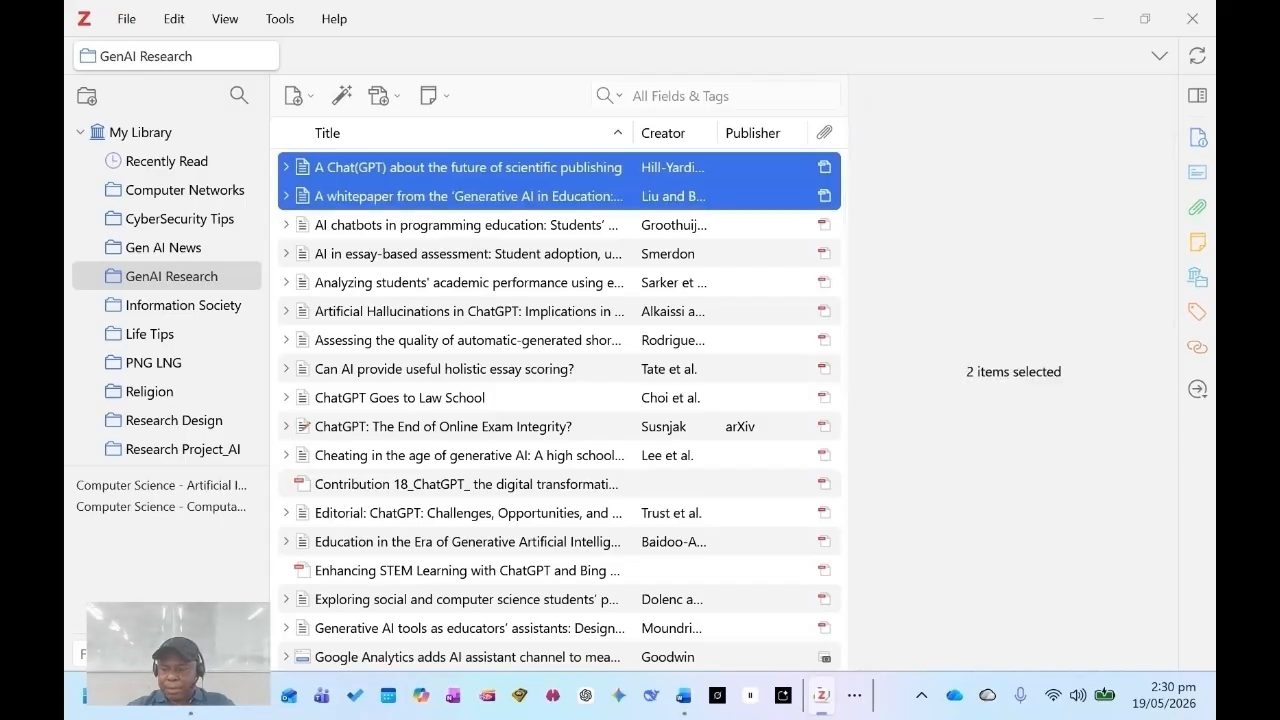
key("shift+Down")
key("shift+Down")
key("shift+Down")
key("shift+Down")
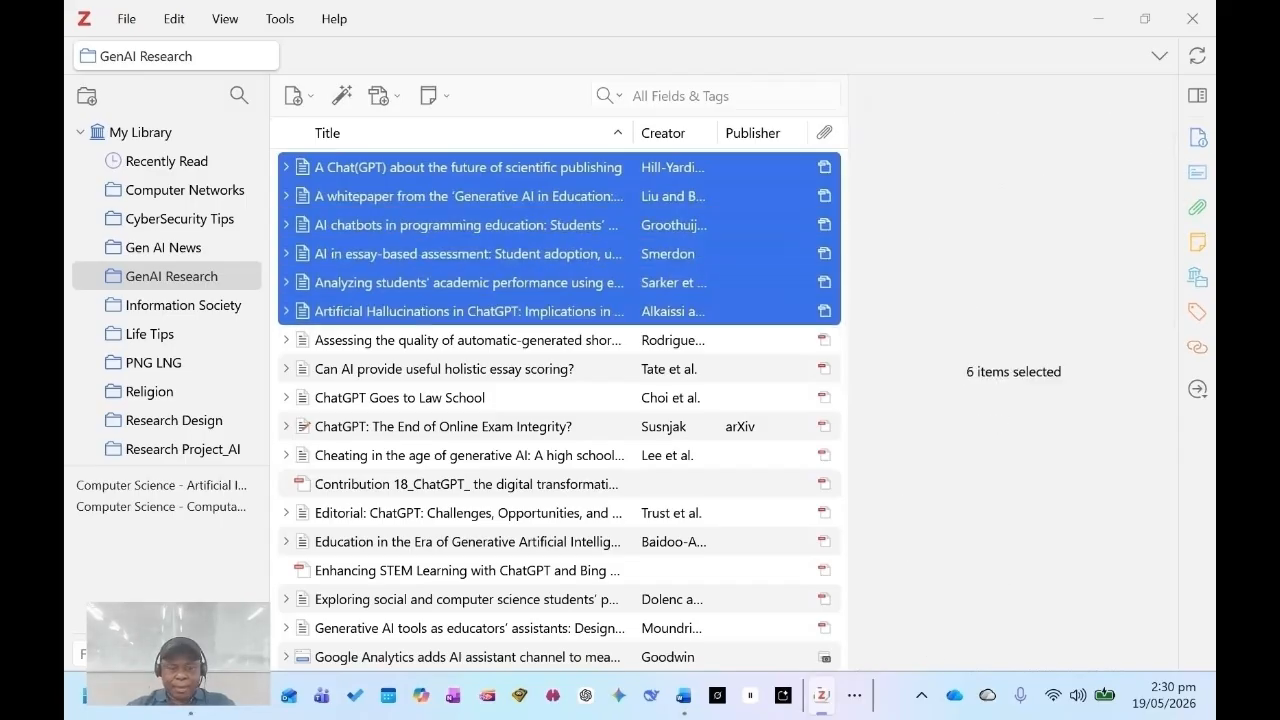
key("shift+Down")
key("shift+Down")
key("shift+Down")
key("shift+Down")
key("shift+Down")
key("shift+Down")
key("shift+Down")
key("shift+Down")
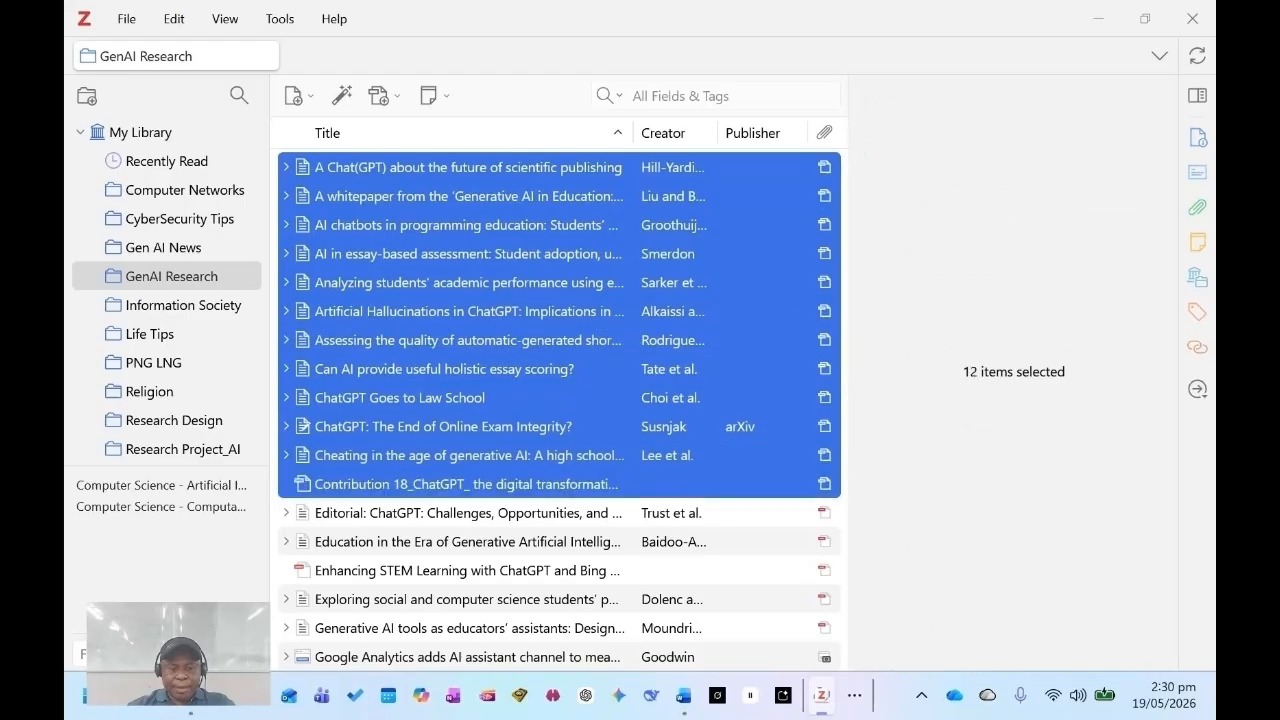
key("shift+Down")
key("shift+Down")
key("shift+Down")
key("shift+Down")
key("shift+Down")
key("shift+Down")
key("shift+Down")
key("shift+Down")
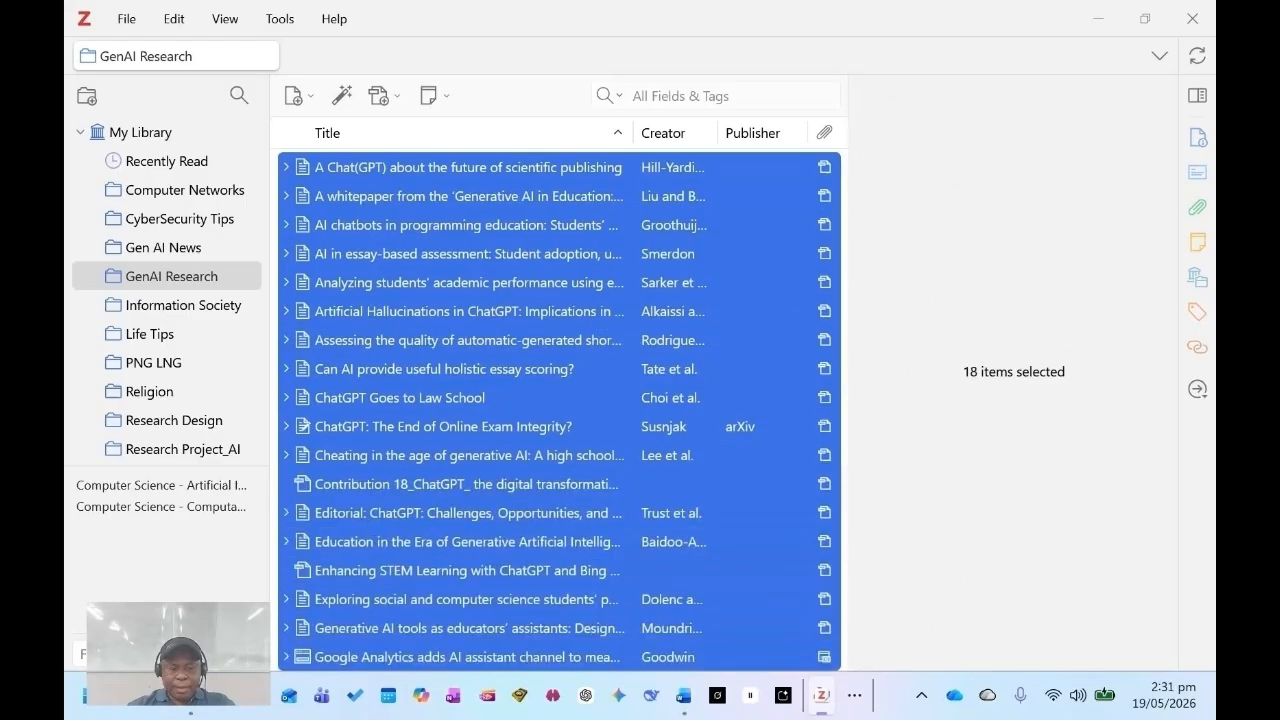
key("shift+Down")
key("shift+Down")
key("shift+Down")
key("shift+Down")
key("shift+Down")
key("shift+Down")
key("shift+Down")
key("shift+Down")
key("shift+Down")
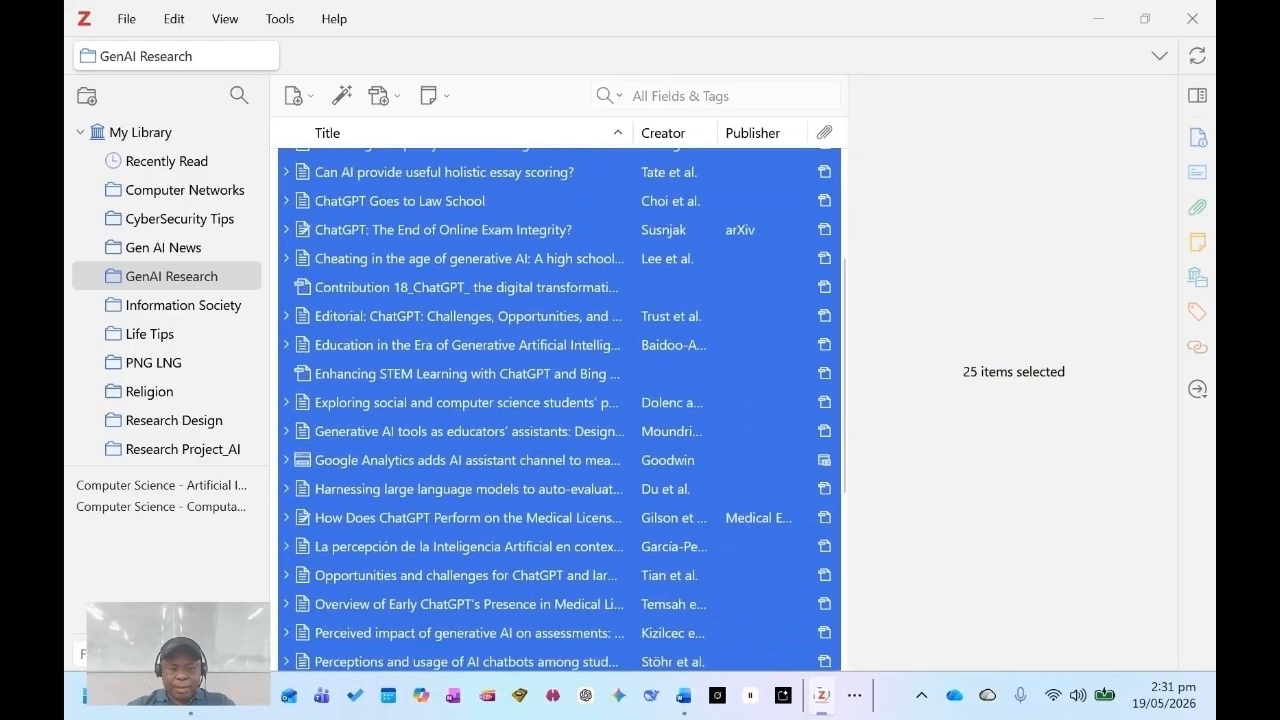
key("shift+Down")
key("shift+Down")
key("shift+Down")
key("shift+Down")
key("shift+Down")
key("shift+Down")
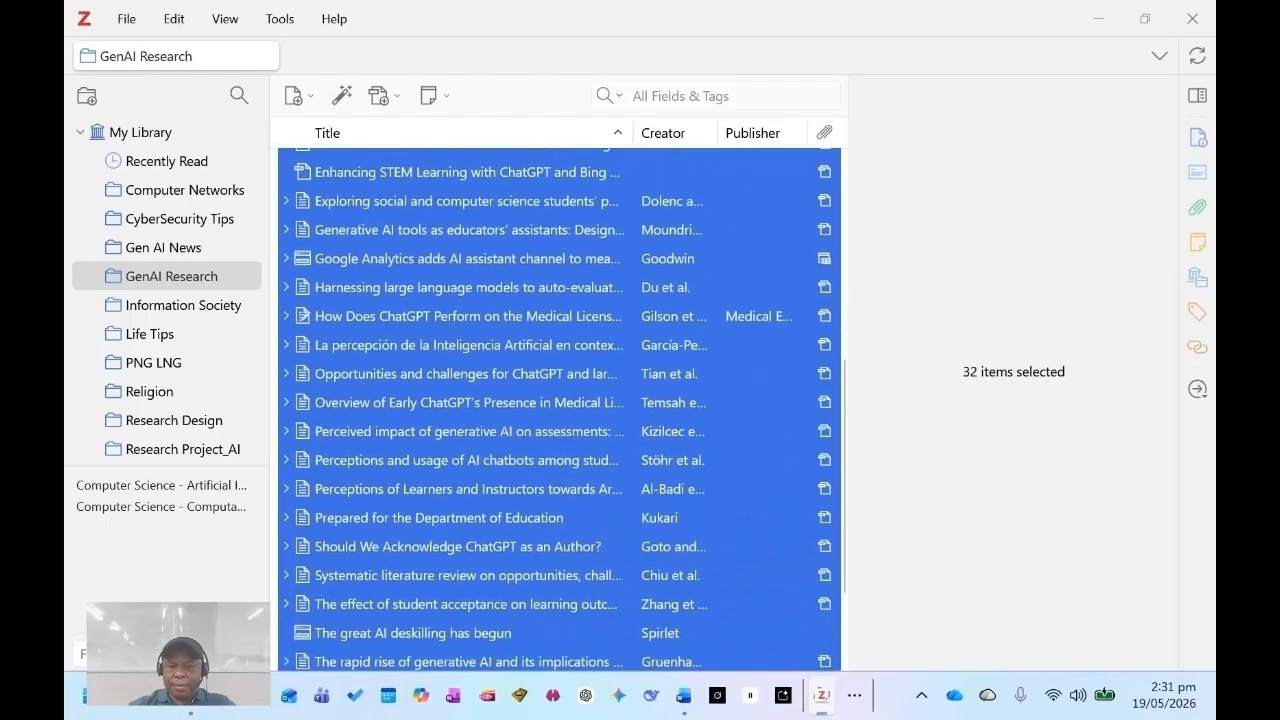
key("shift+Down")
key("shift+Down")
key("shift+Down")
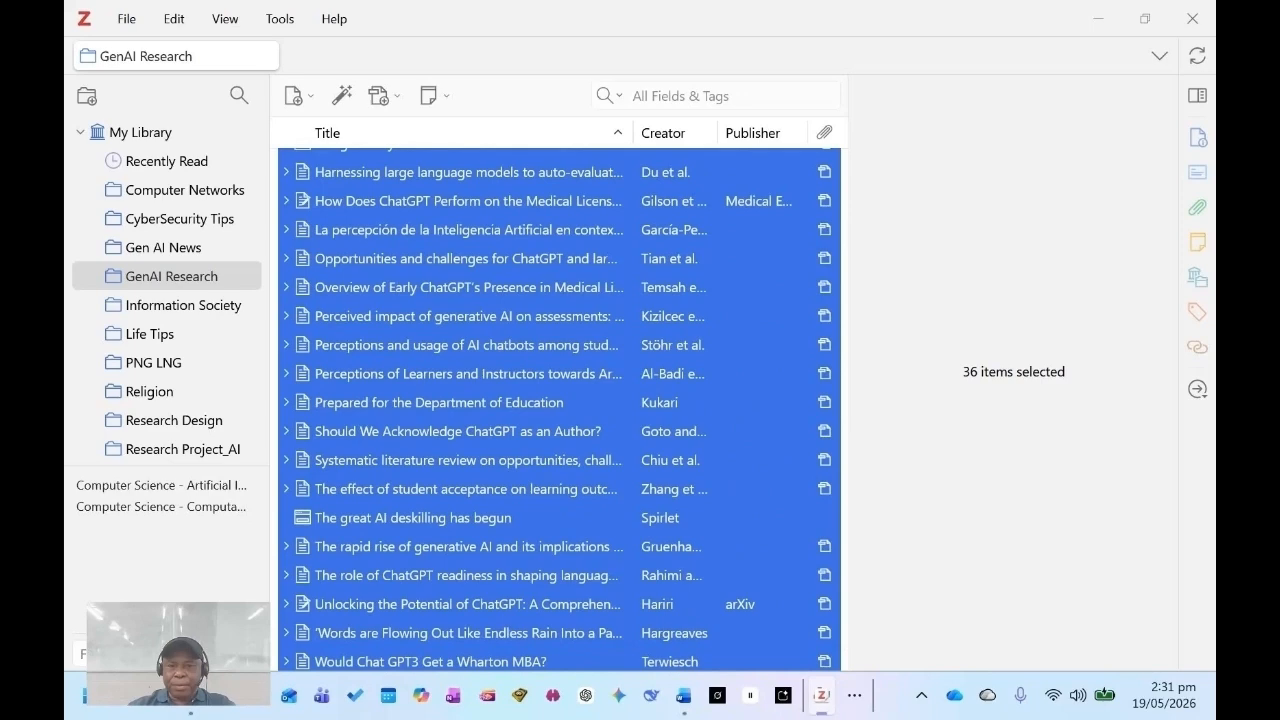
scroll(560, 410, "up", 1)
scroll(560, 410, "up", 6)
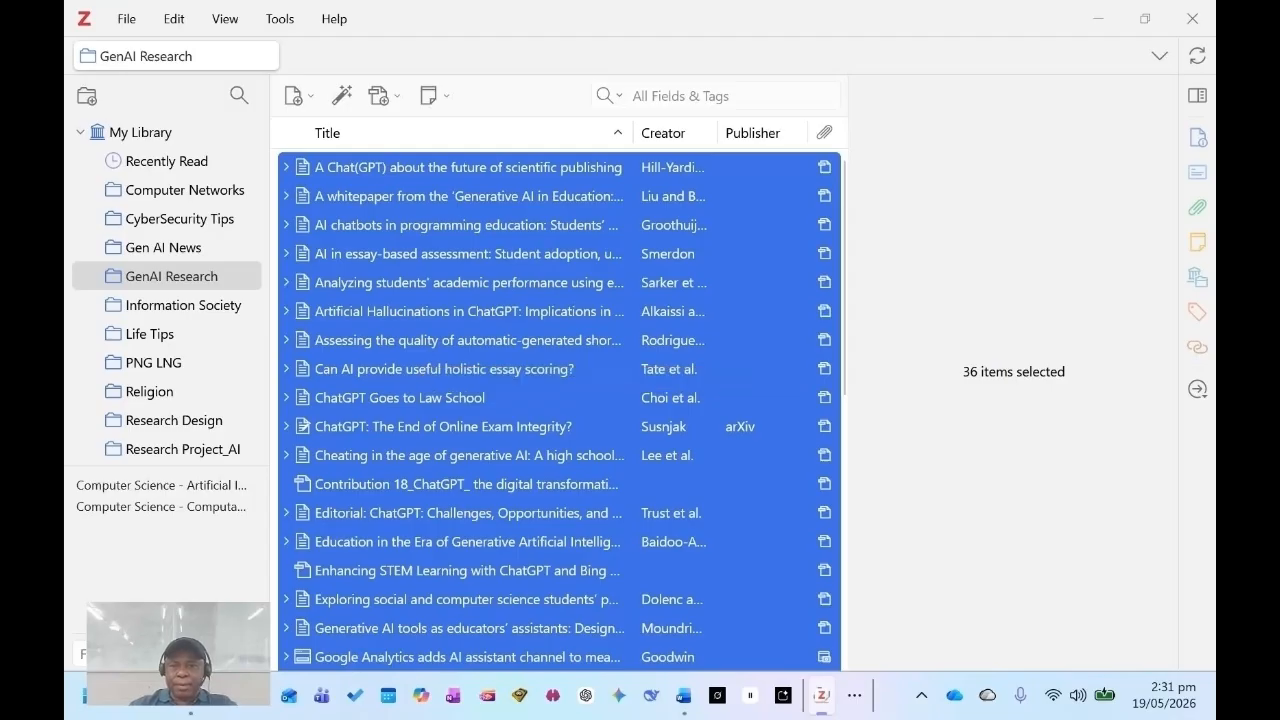
- Create a bibliography from the selected items in APA Style 7th edition, English (US), and copy it to the clipboard
right_click(438, 274)
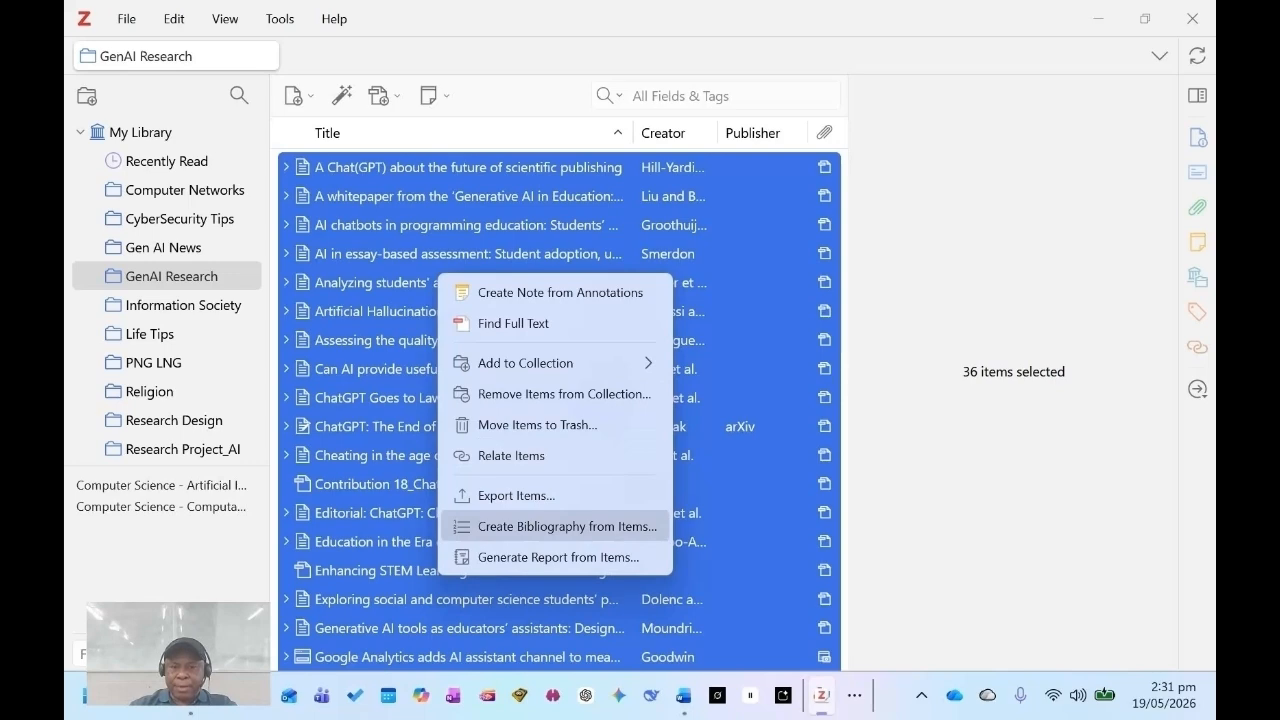
left_click(560, 526)
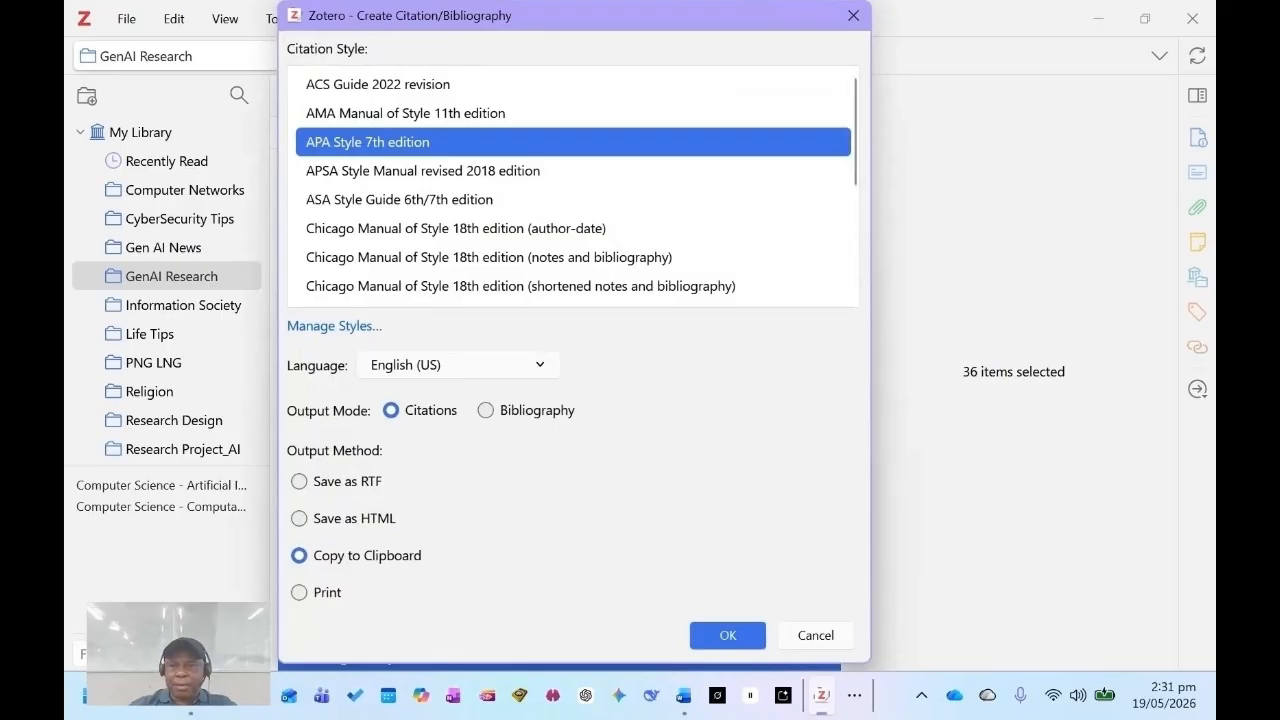
scroll(572, 186, "down", 3)
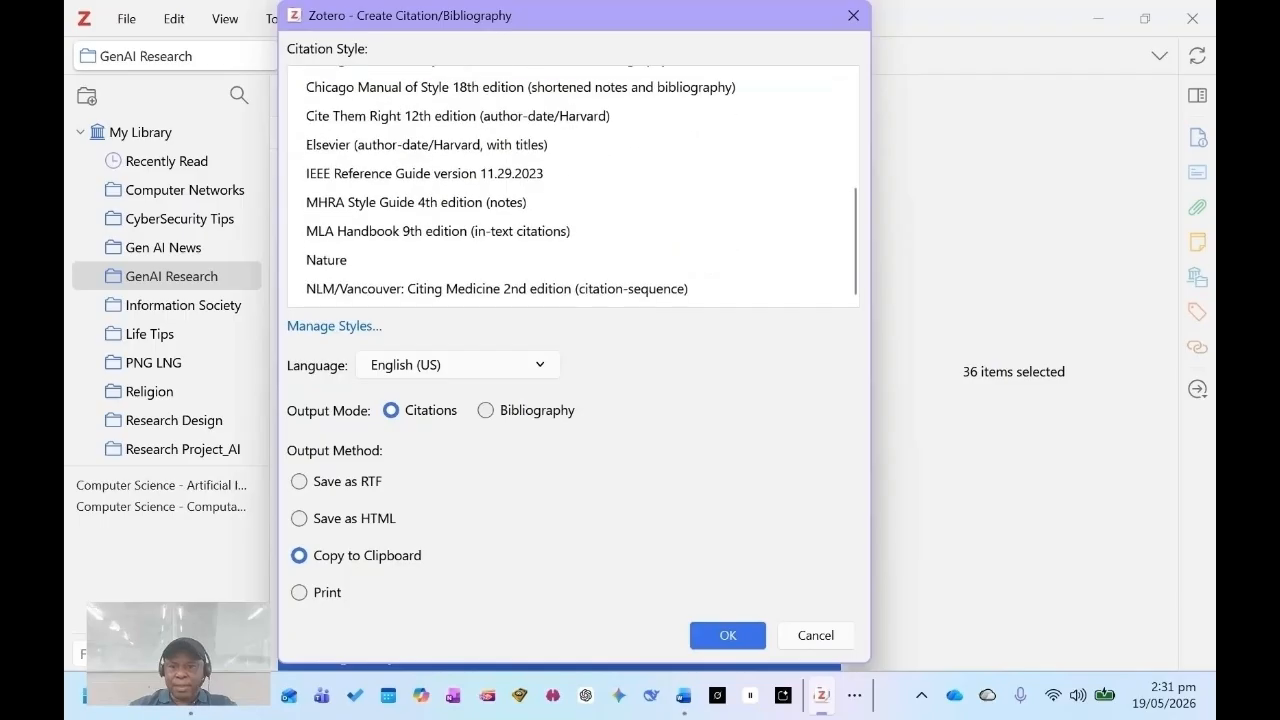
scroll(572, 186, "up", 3)
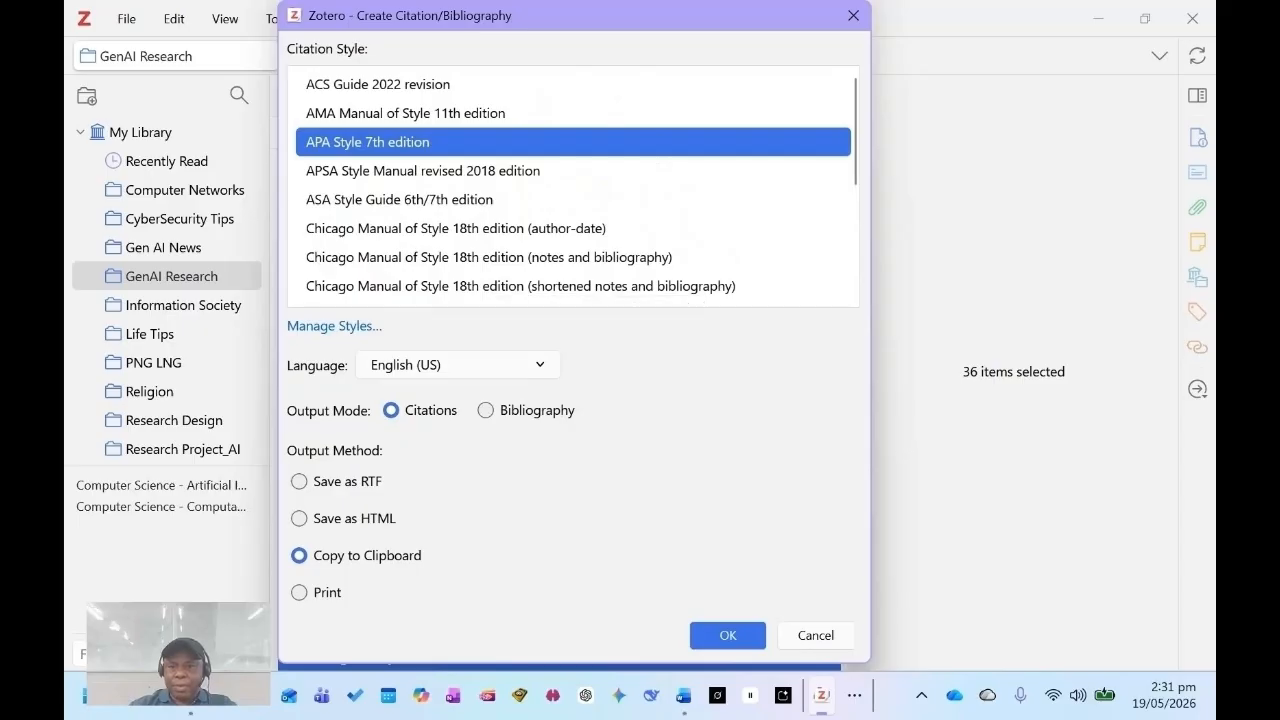
scroll(572, 186, "down", 2)
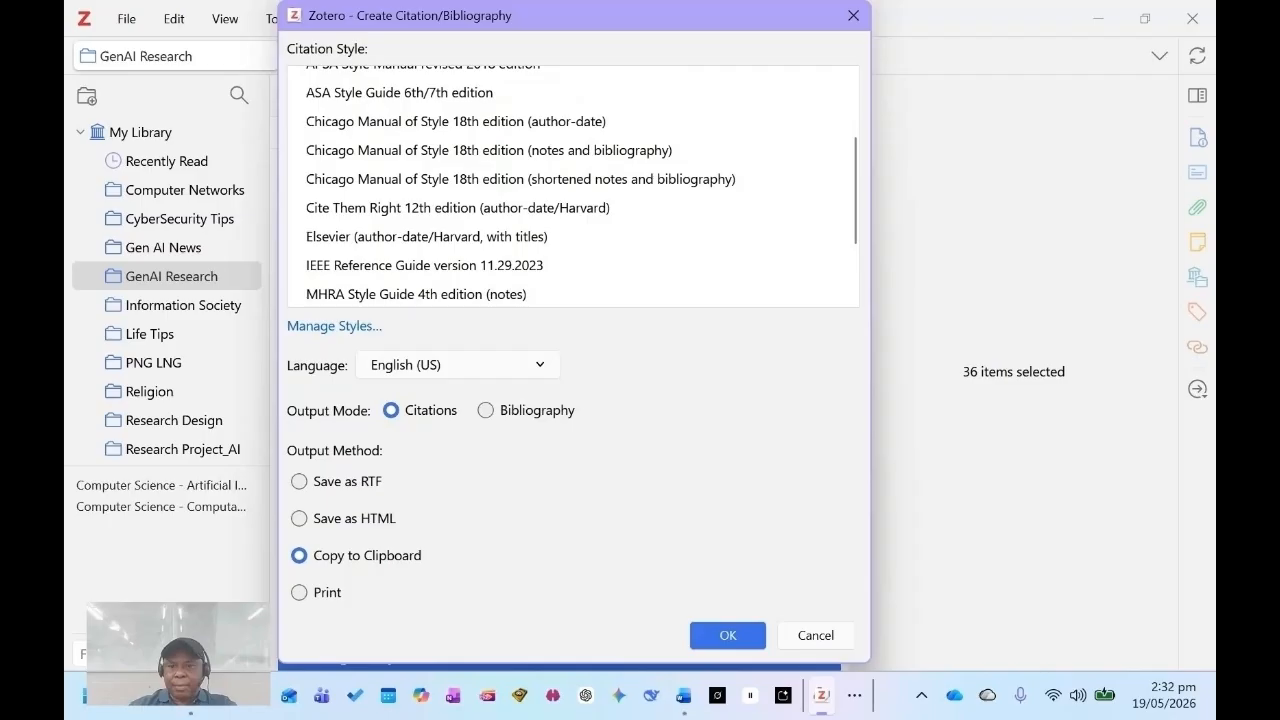
scroll(572, 186, "down", 1)
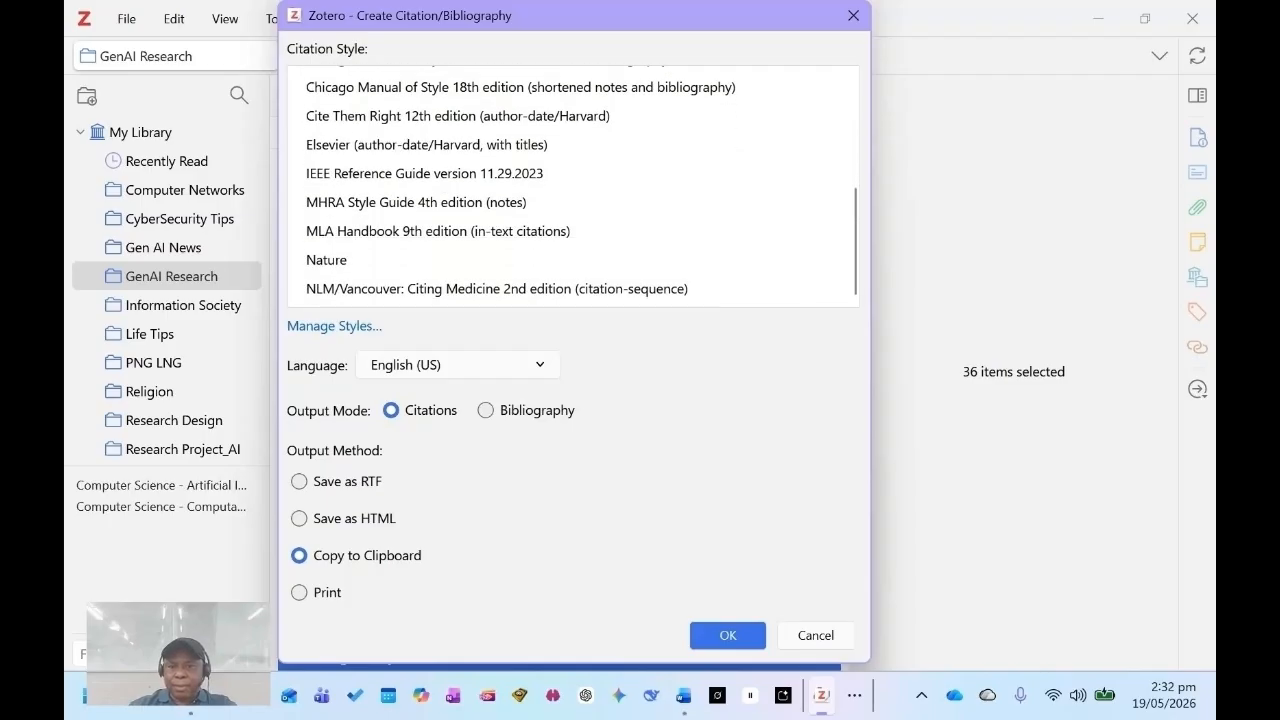
scroll(572, 186, "up", 3)
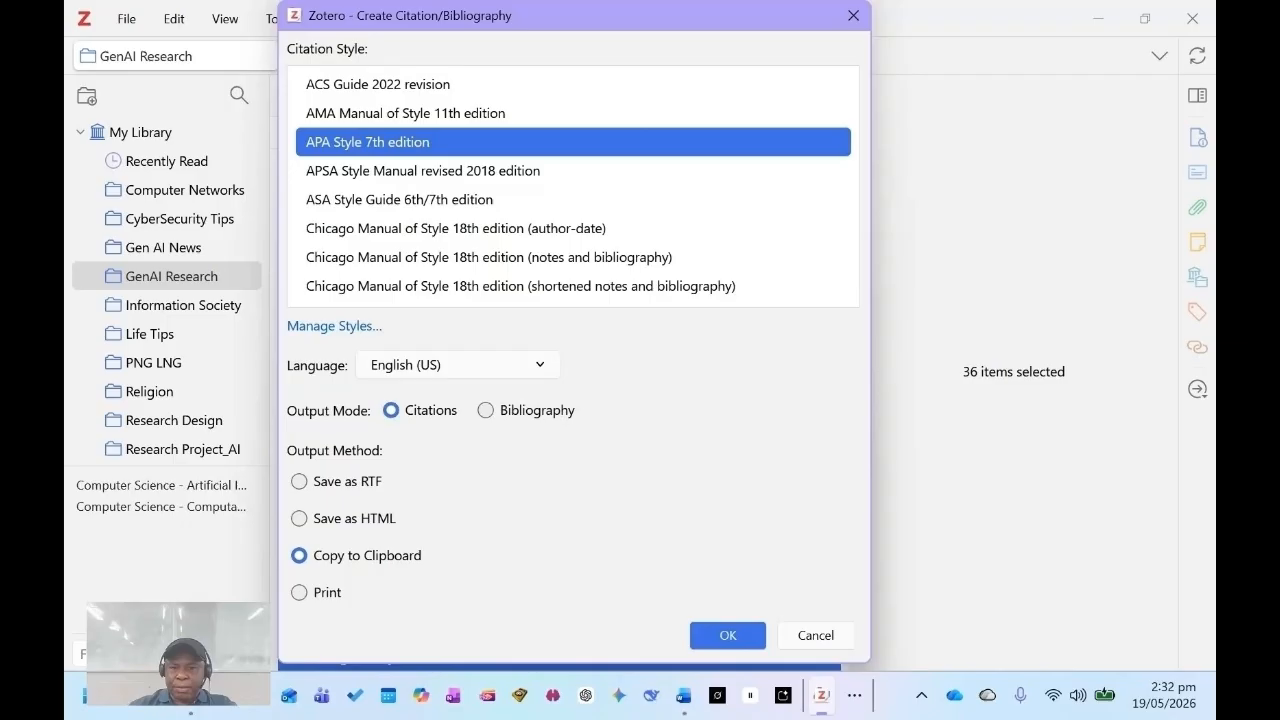
left_click(486, 410)
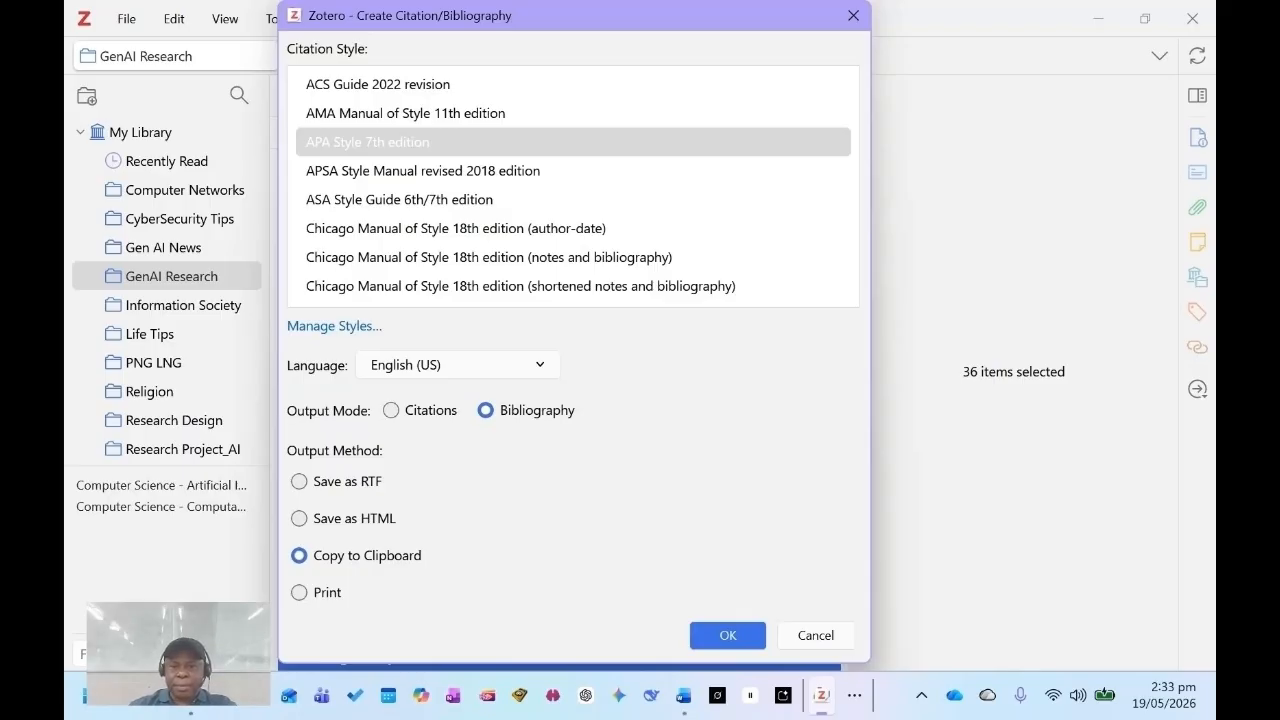
left_click(728, 636)
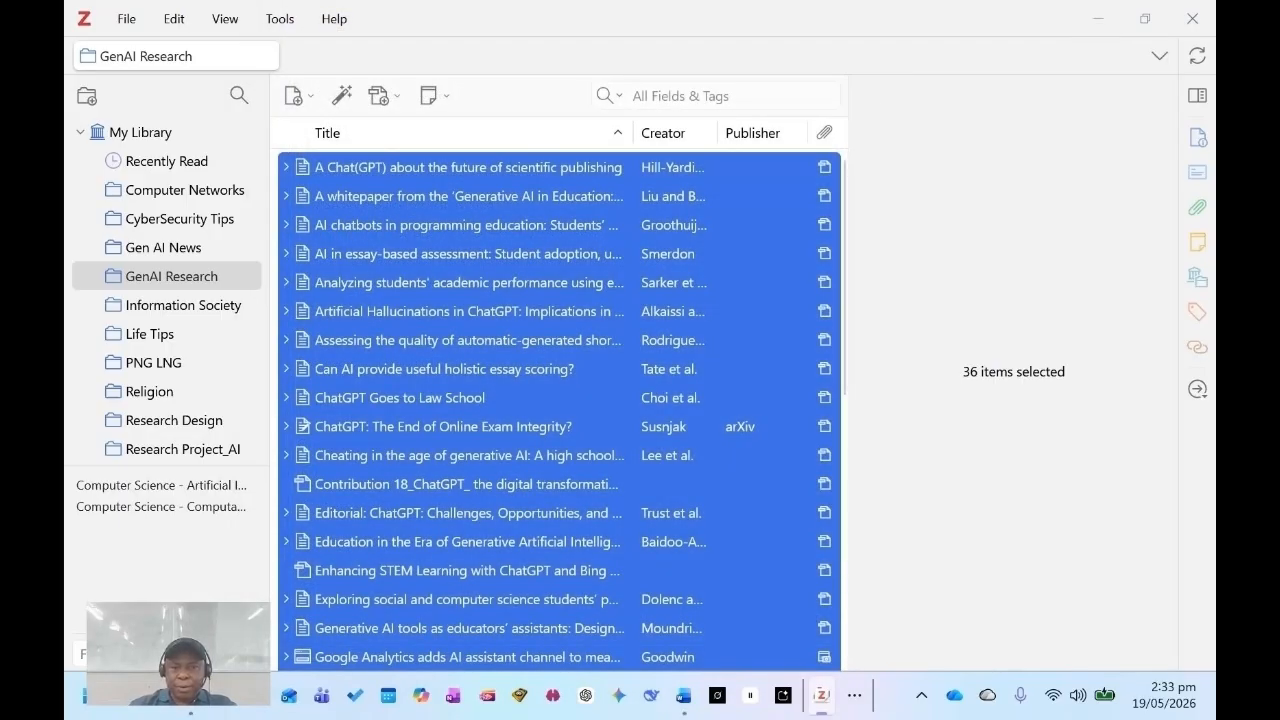
- Switch to Document1 in Word and paste the copied bibliography below the Conclusion paragraph at the end of the document
left_click(854, 695)
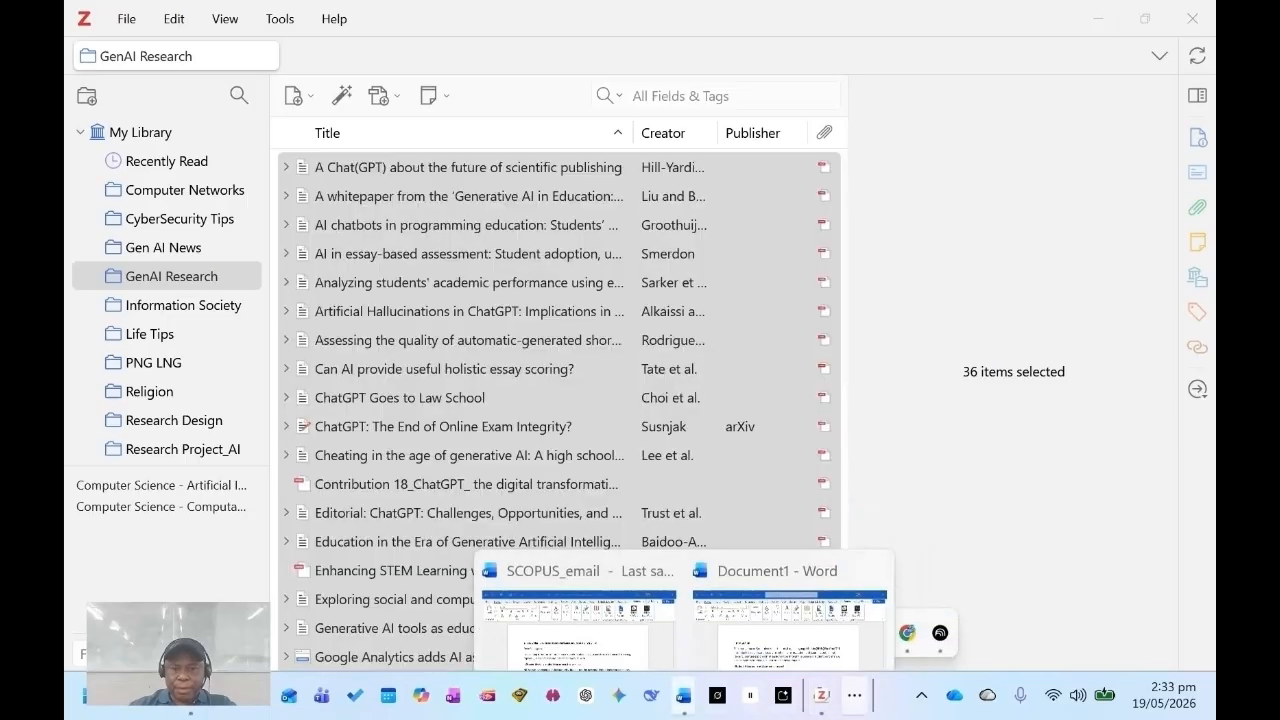
left_click(683, 695)
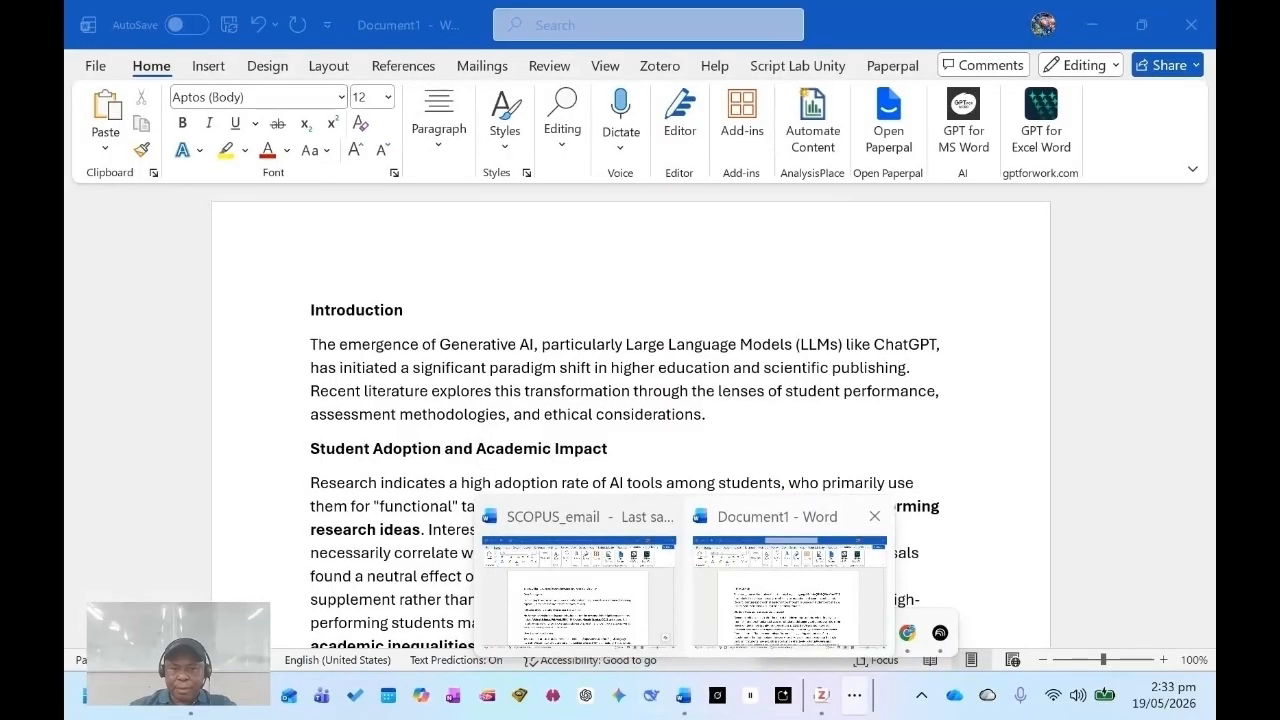
left_click(790, 590)
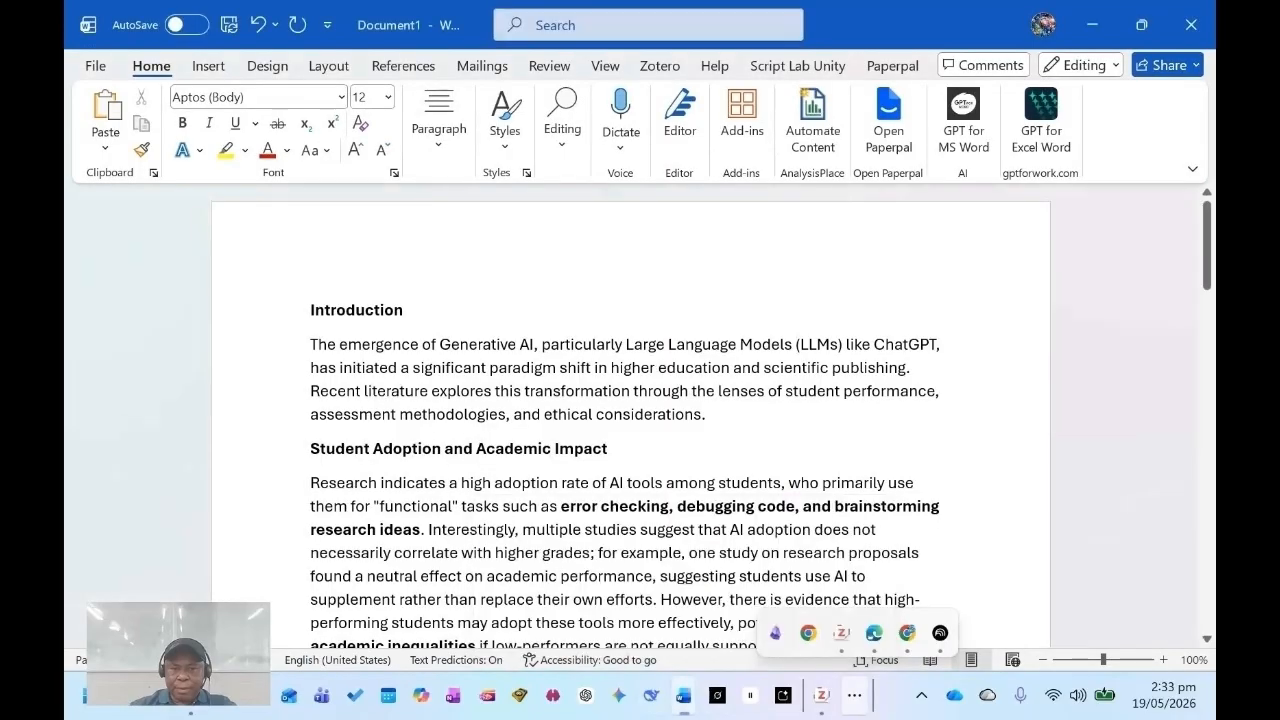
scroll(630, 420, "down", 20)
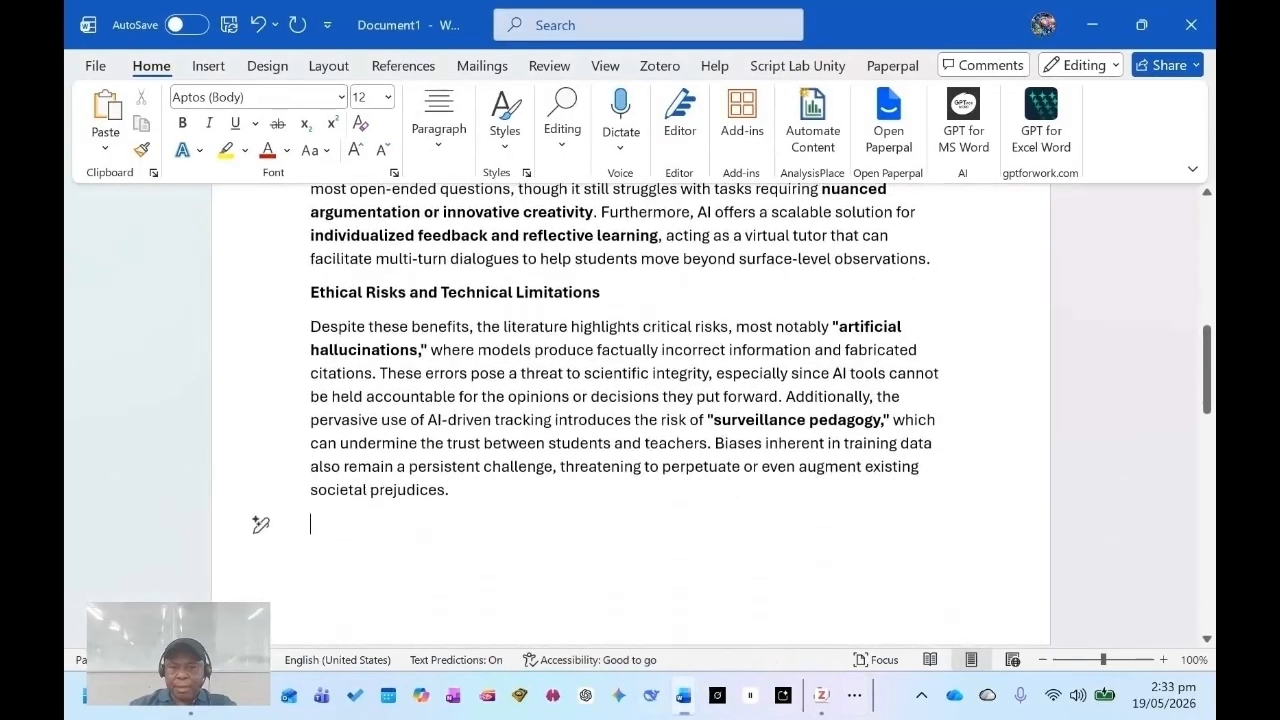
scroll(630, 420, "down", 1)
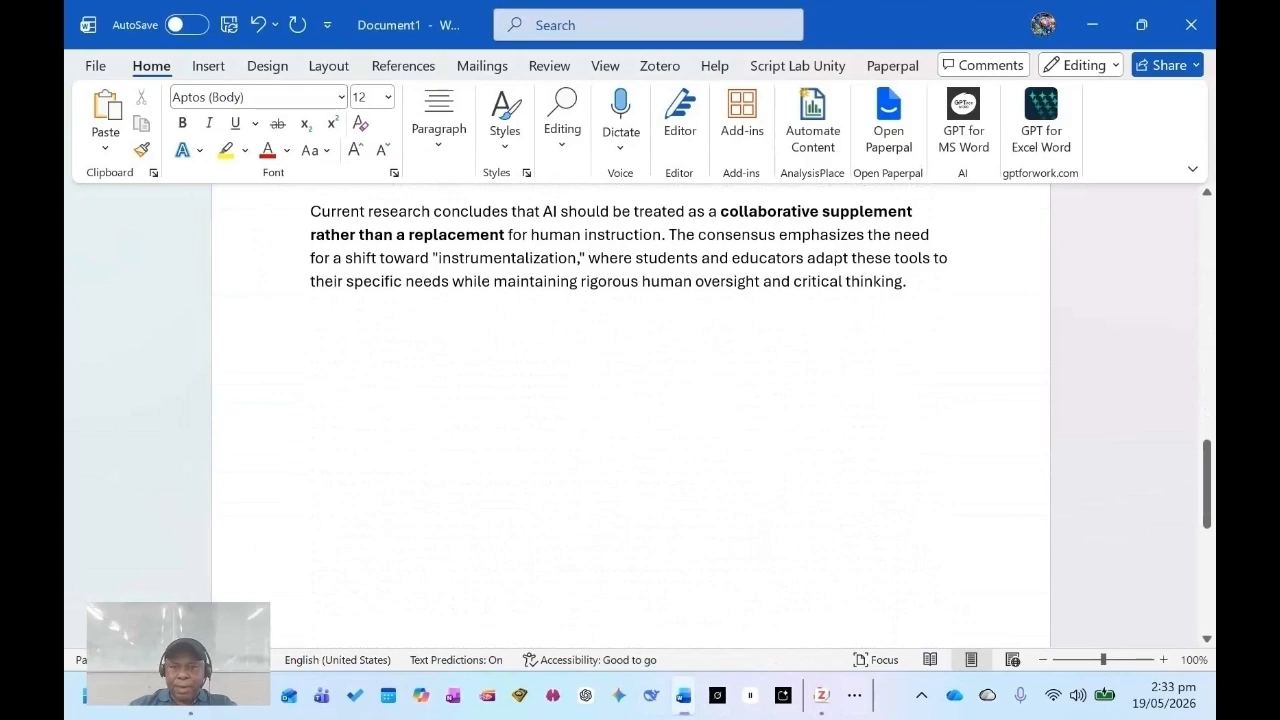
scroll(258, 314, "up", 1)
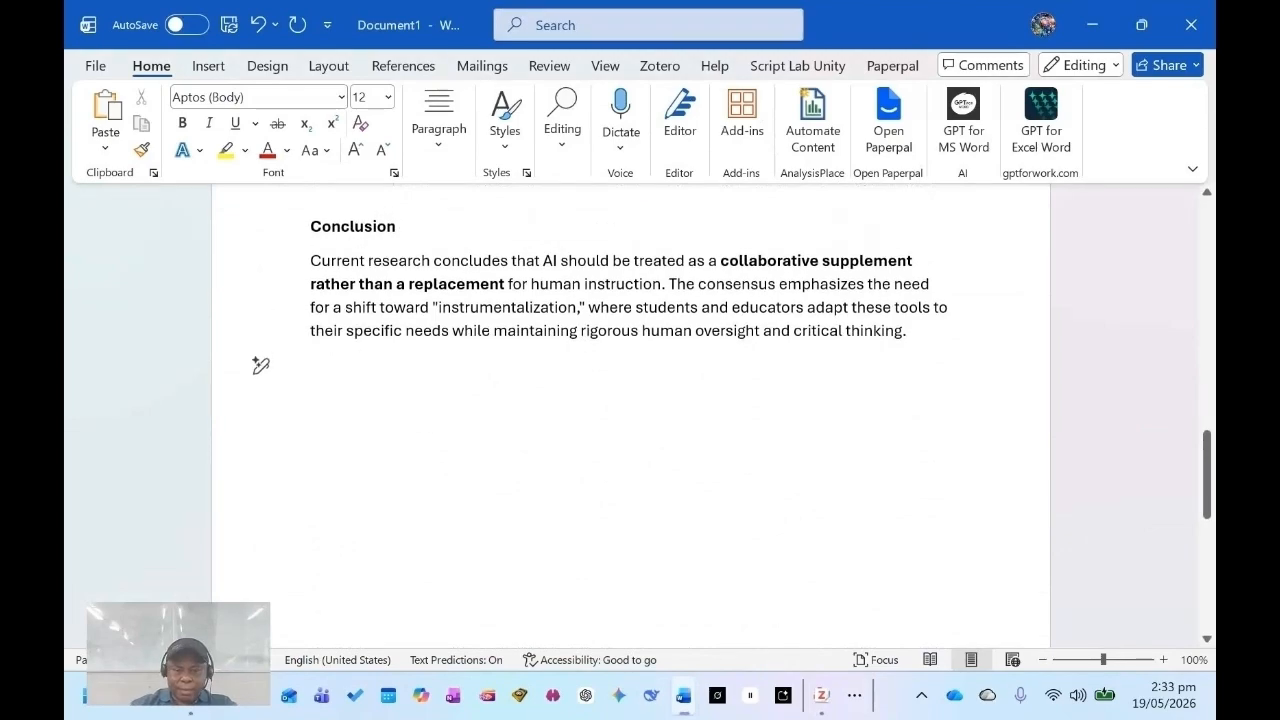
key("Return")
scroll(630, 420, "up", 3)
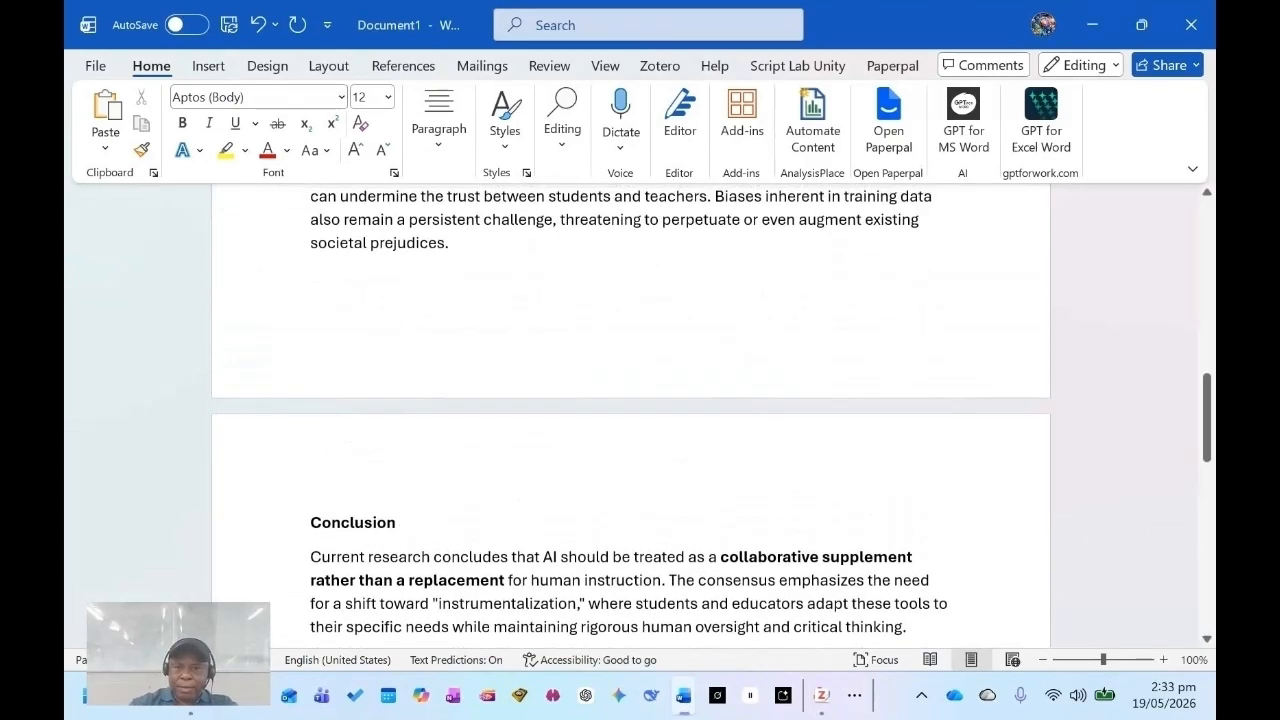
scroll(630, 420, "up", 15)
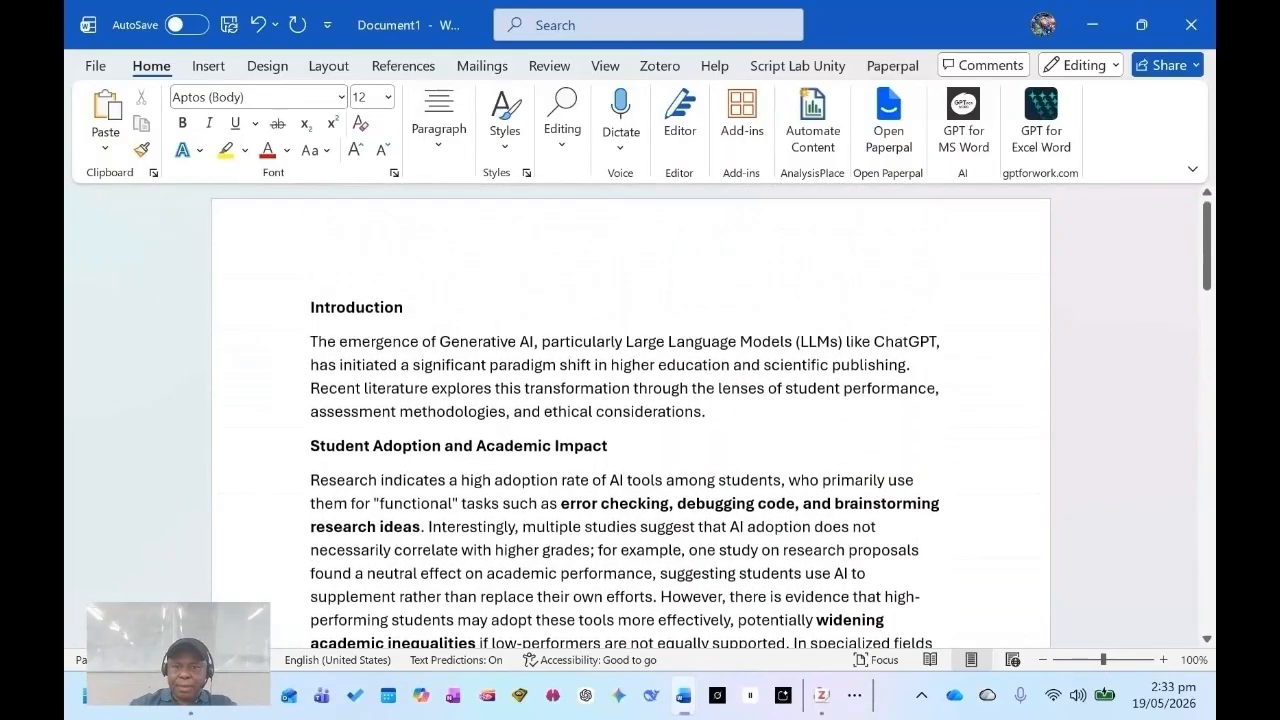
scroll(630, 420, "down", 8)
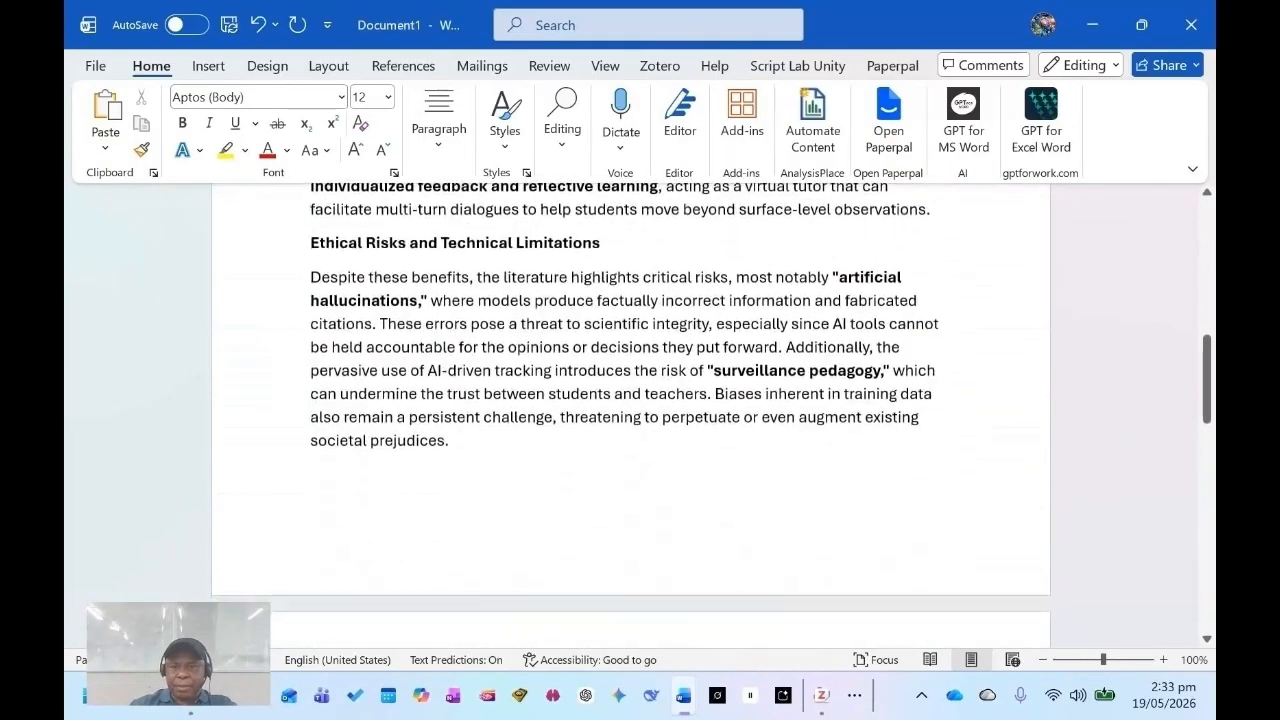
scroll(630, 420, "down", 5)
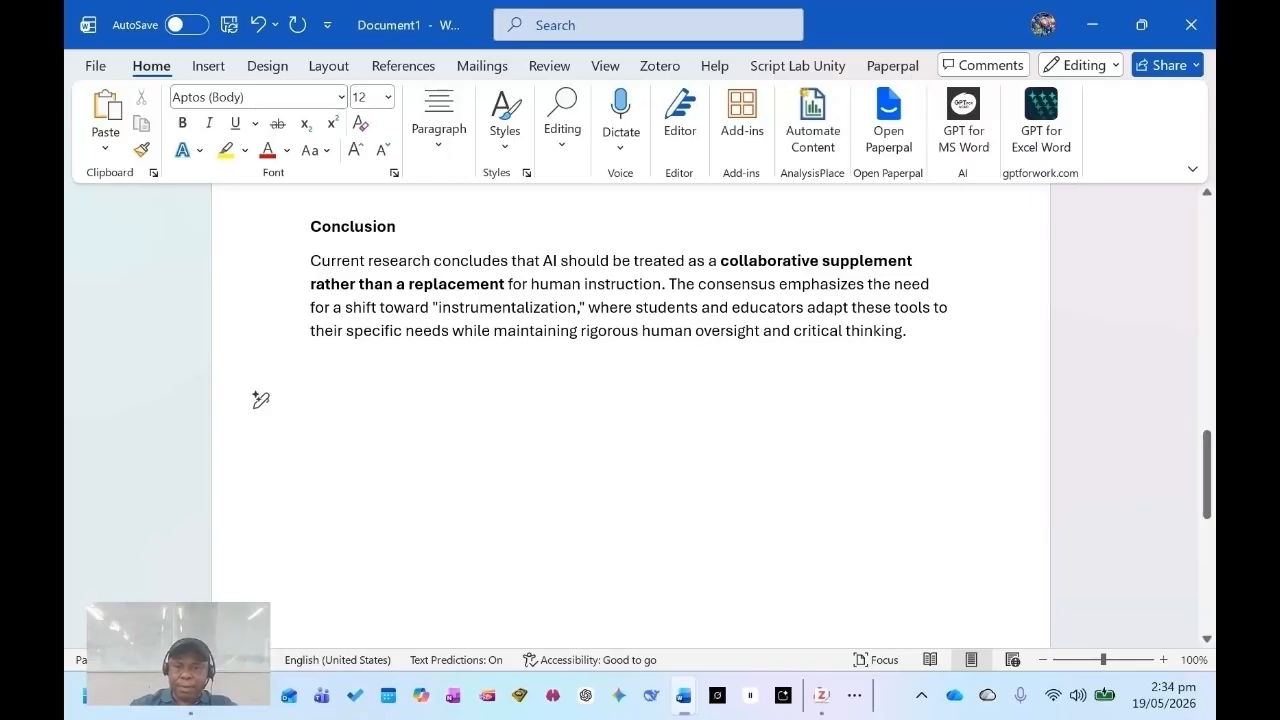
left_click(106, 108)
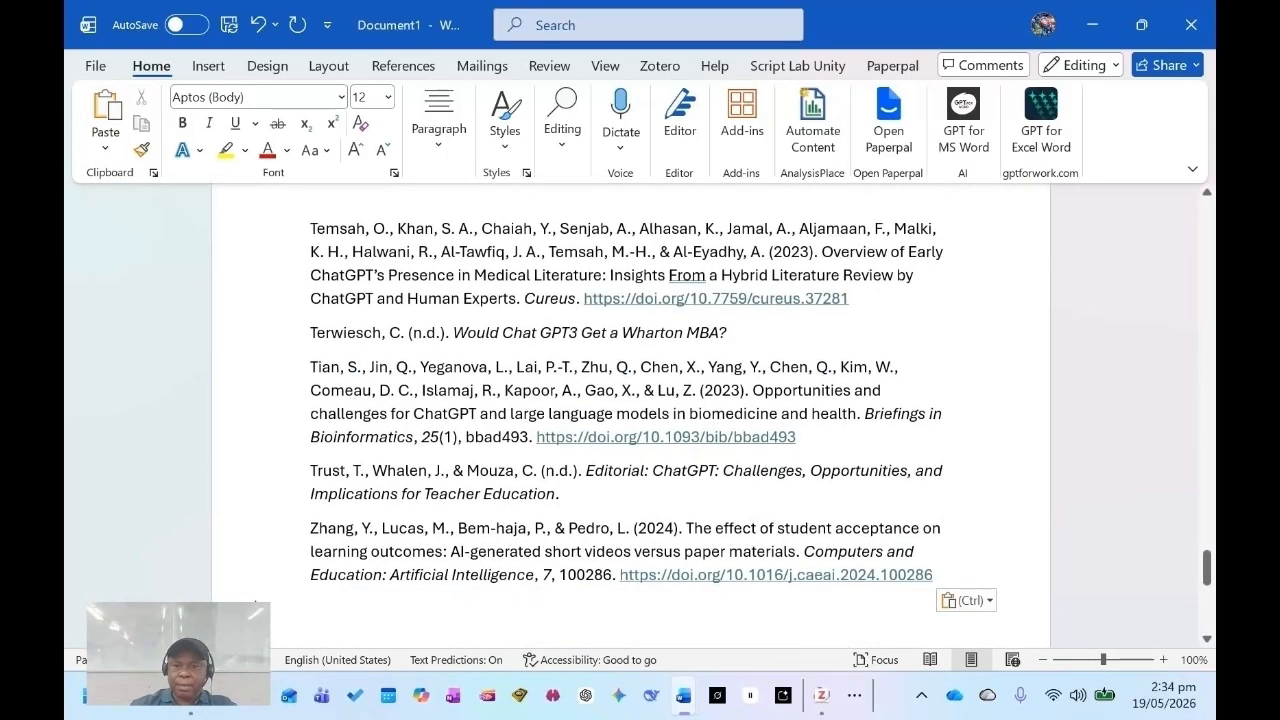
- Look through the pasted references from the last entry back up to the Conclusion section
scroll(257, 314, "down", 5)
scroll(257, 314, "up", 9)
scroll(630, 415, "up", 10)
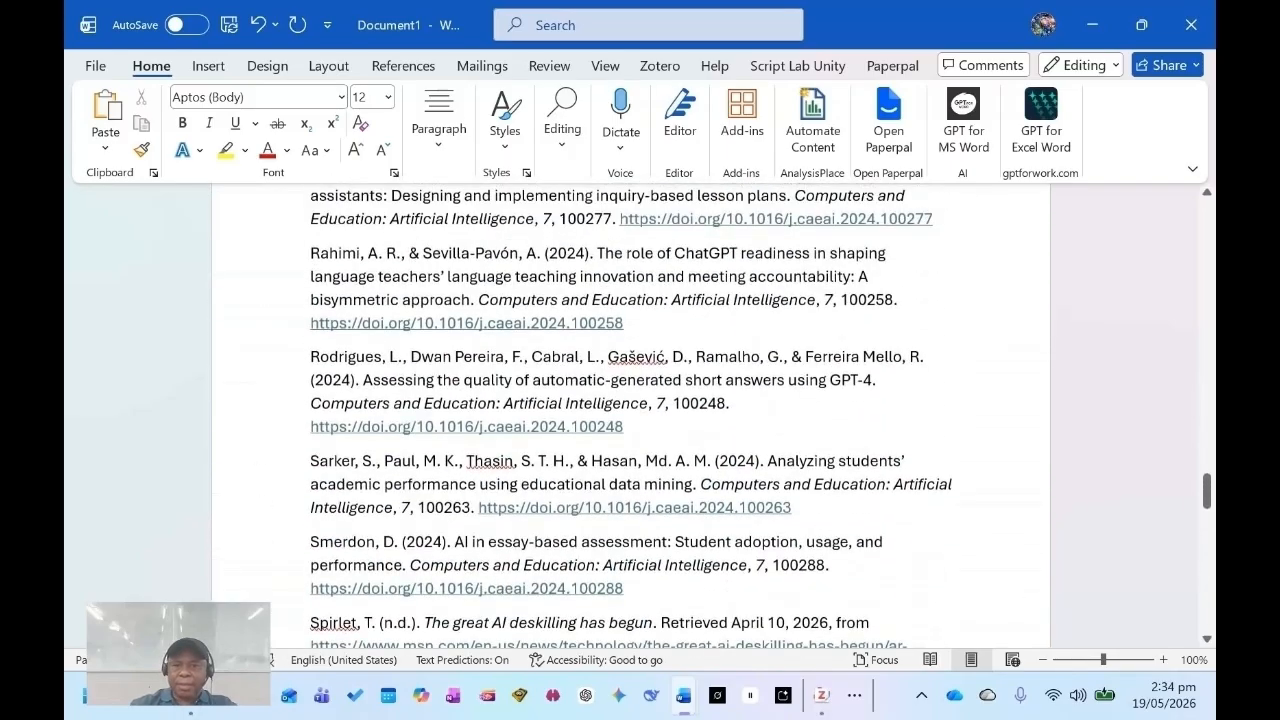
scroll(630, 415, "up", 3)
scroll(630, 415, "up", 4)
scroll(630, 415, "up", 10)
scroll(630, 415, "up", 10)
scroll(630, 415, "up", 10)
scroll(630, 415, "up", 1)
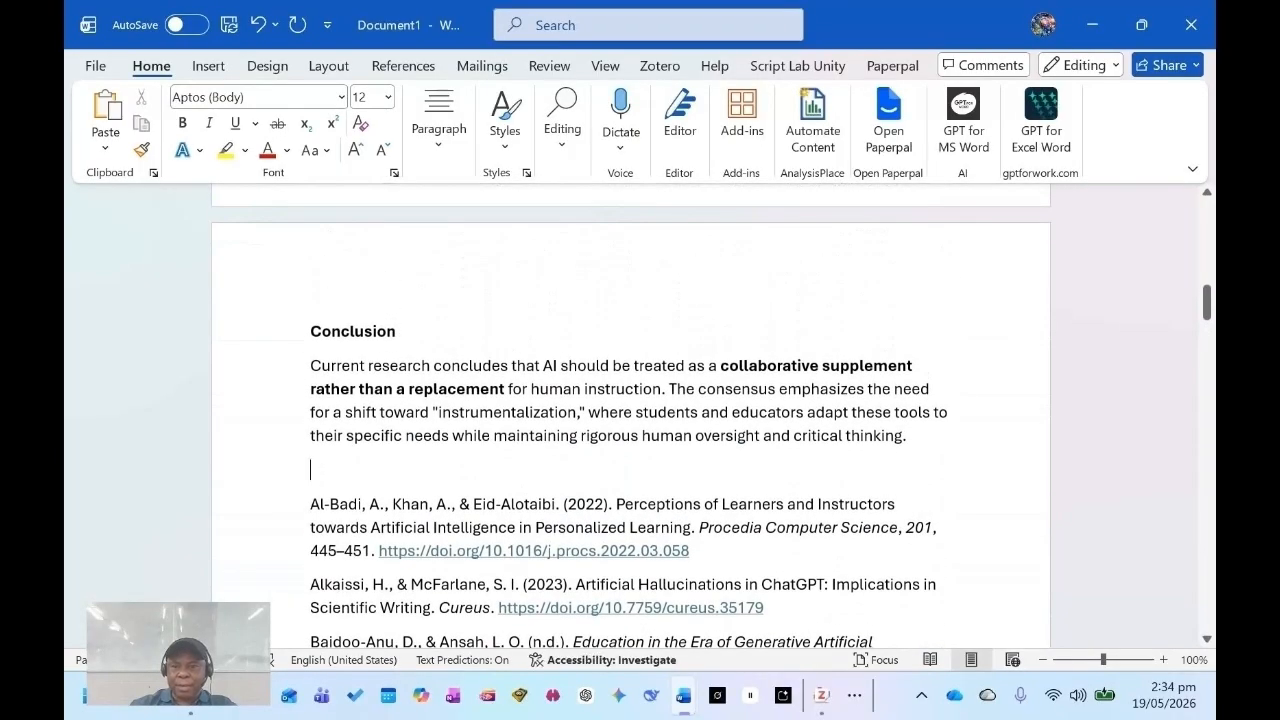
- Add a bold "Bibliography" heading on its own line above the first pasted reference
key("Return")
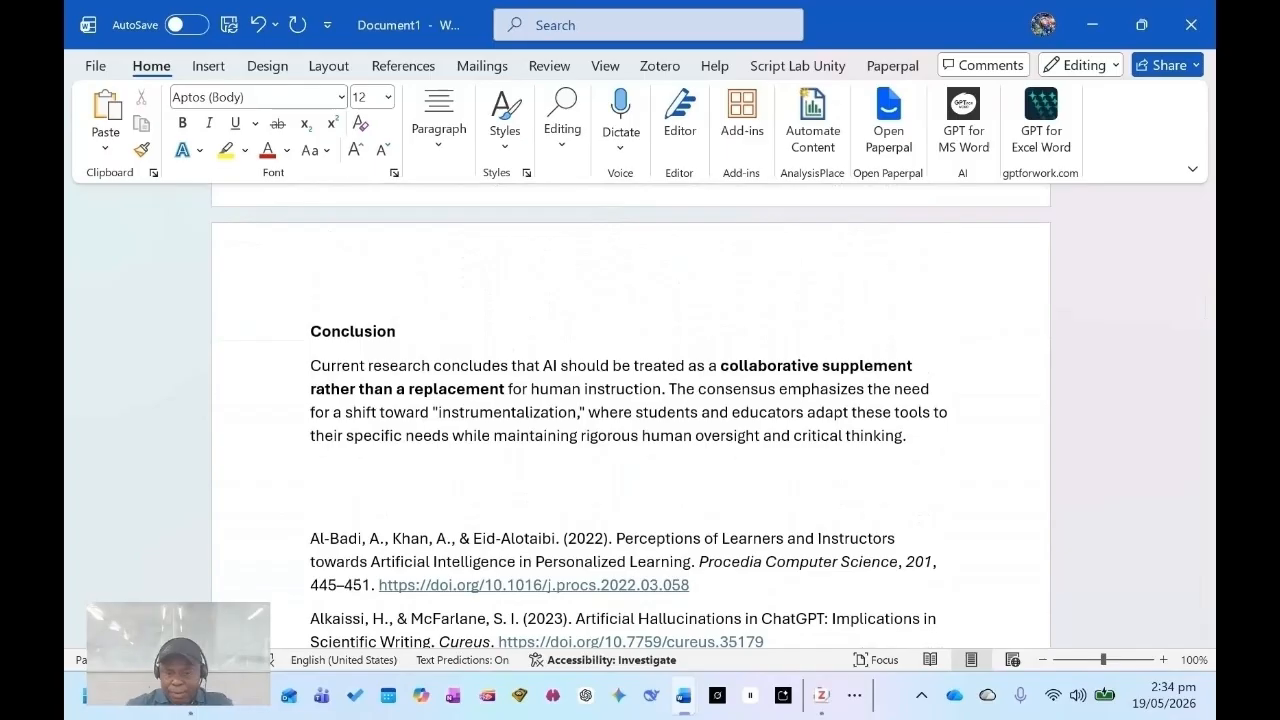
type("Bibliography")
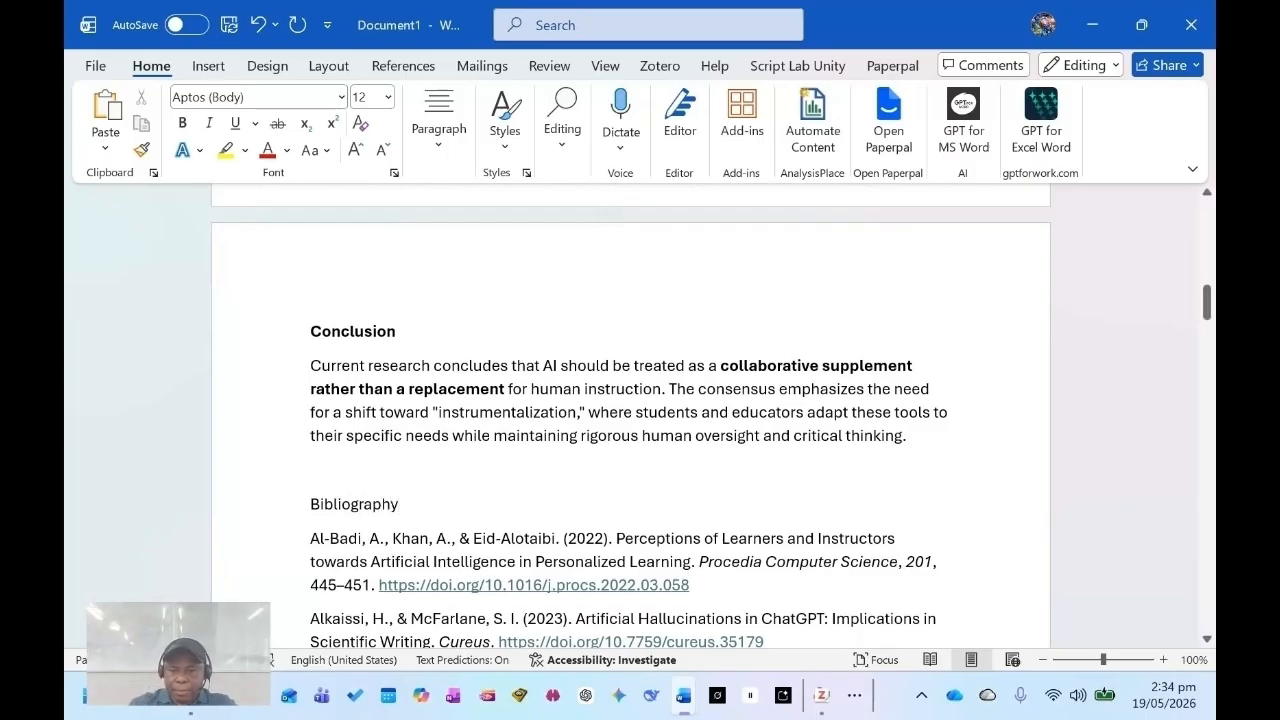
key("shift+Home")
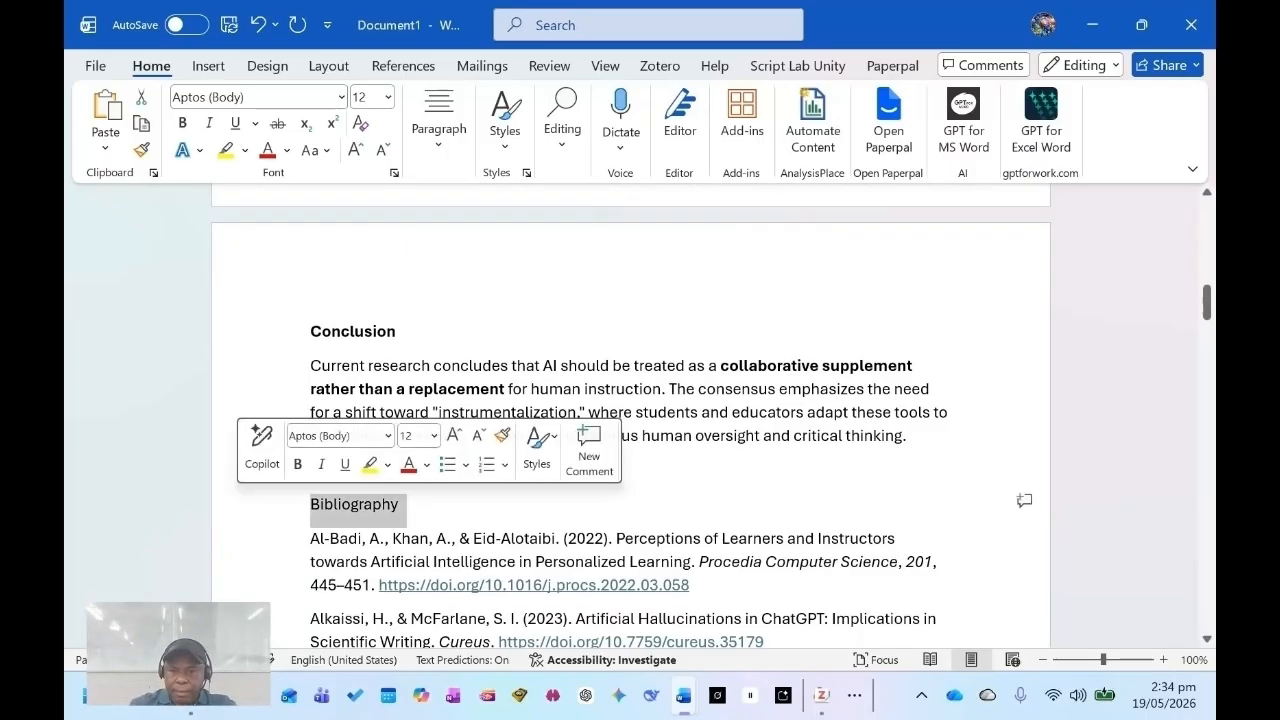
key("ctrl+b")
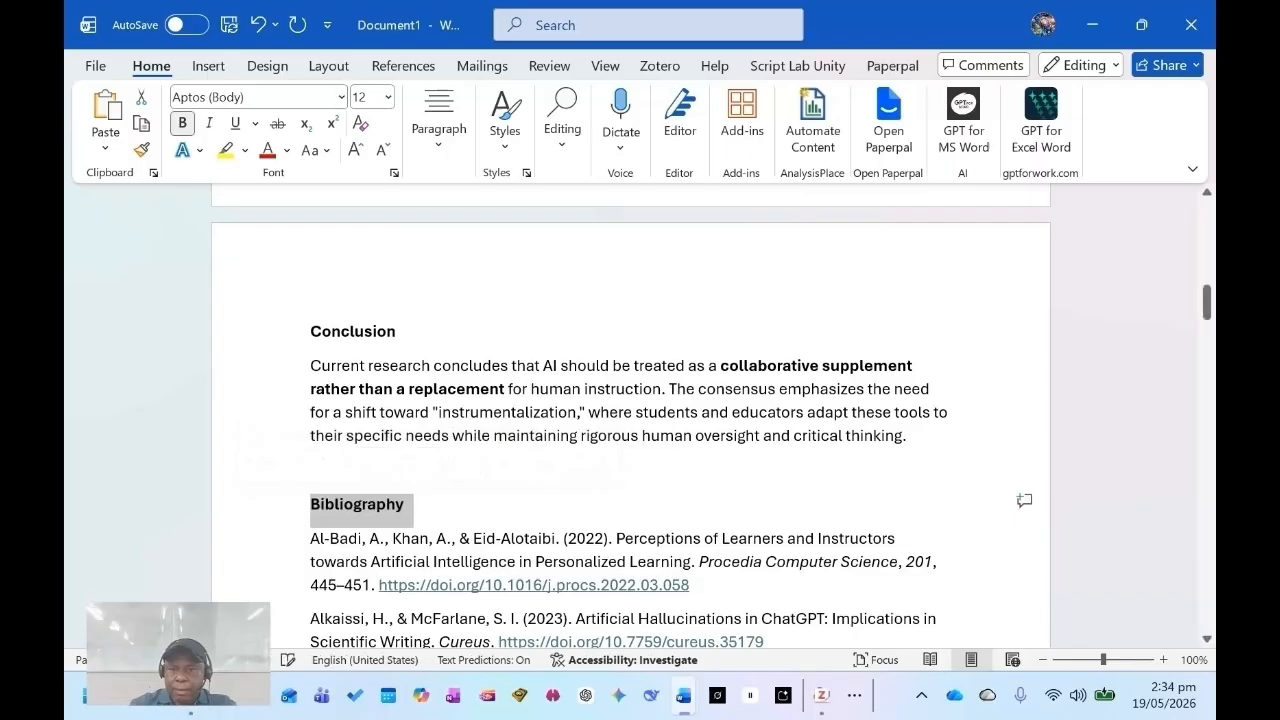
key("End")
- Review the Bibliography heading and the APA-formatted references listed beneath it
scroll(630, 420, "down", 2)
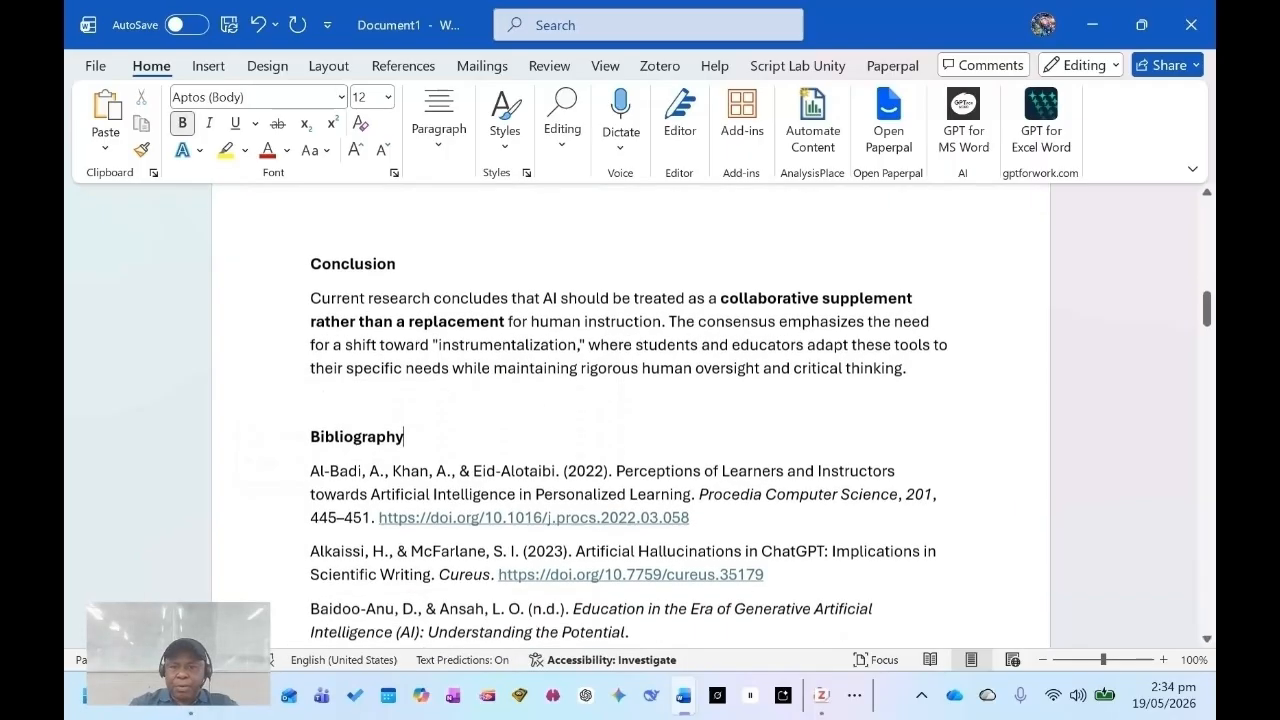
scroll(630, 440, "down", 1)
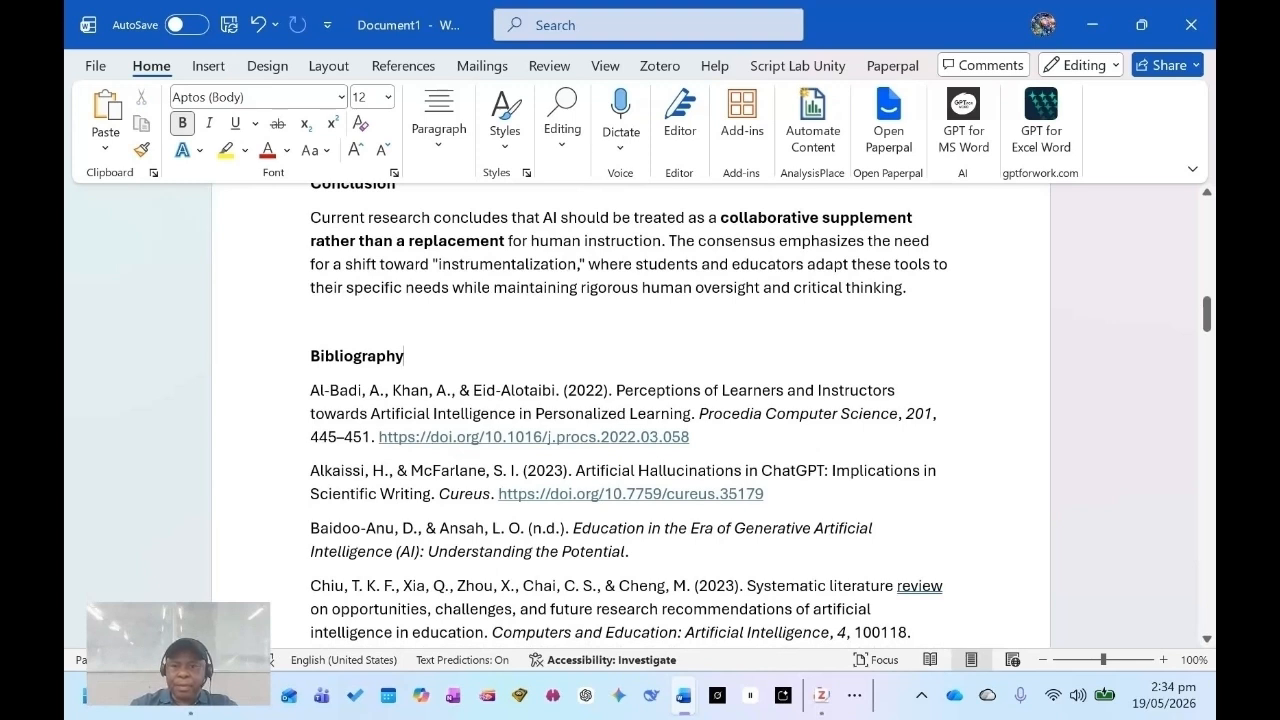
left_click_drag(310, 357, 333, 357)
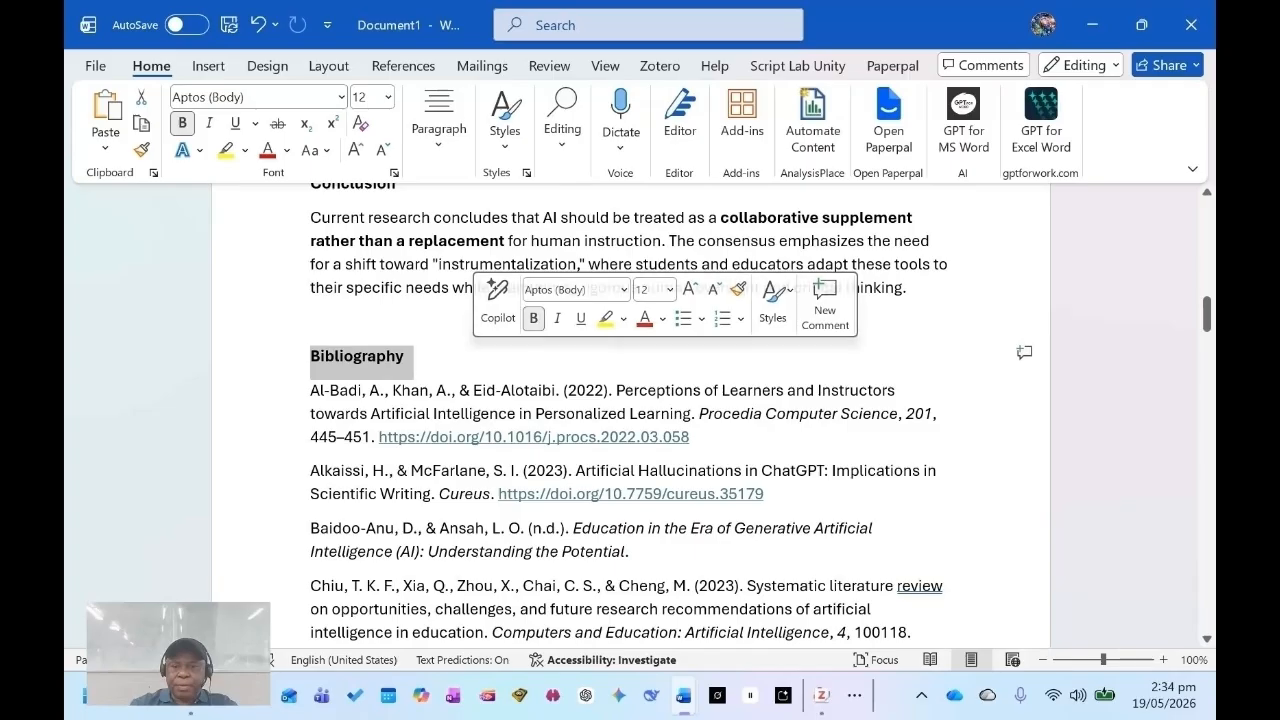
scroll(630, 415, "down", 1)
scroll(630, 415, "down", 8)
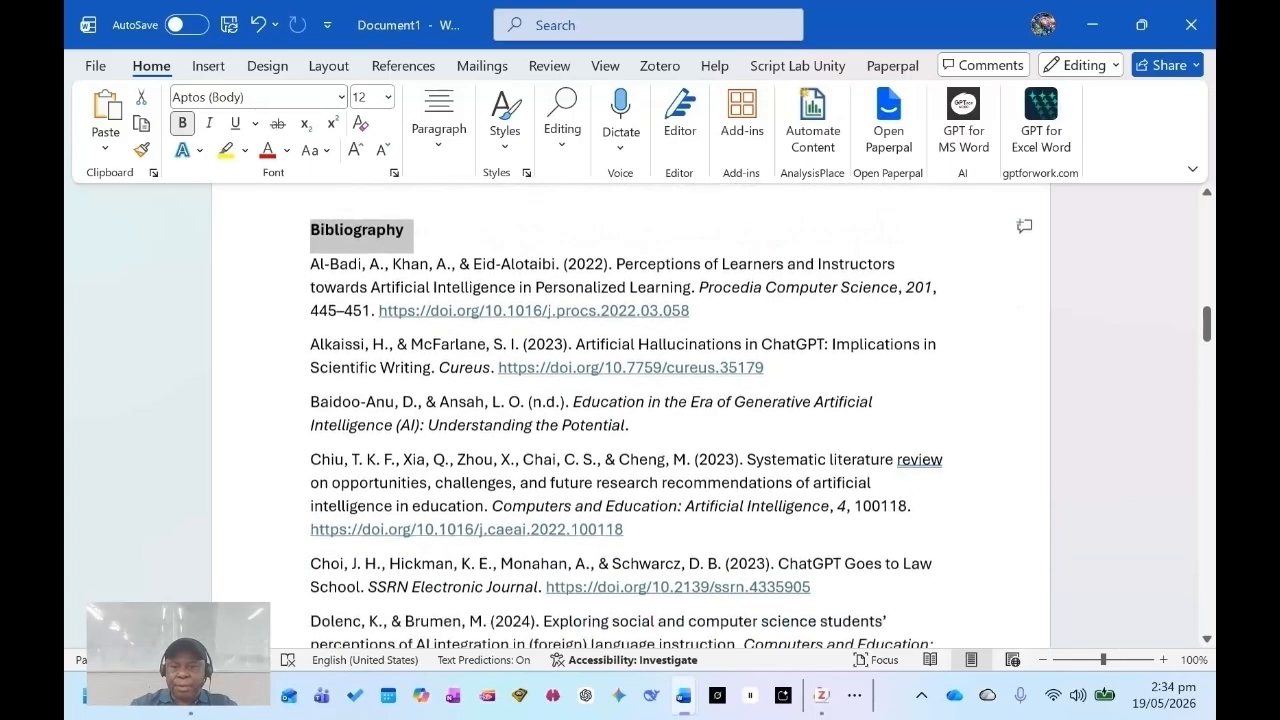
scroll(630, 415, "down", 9)
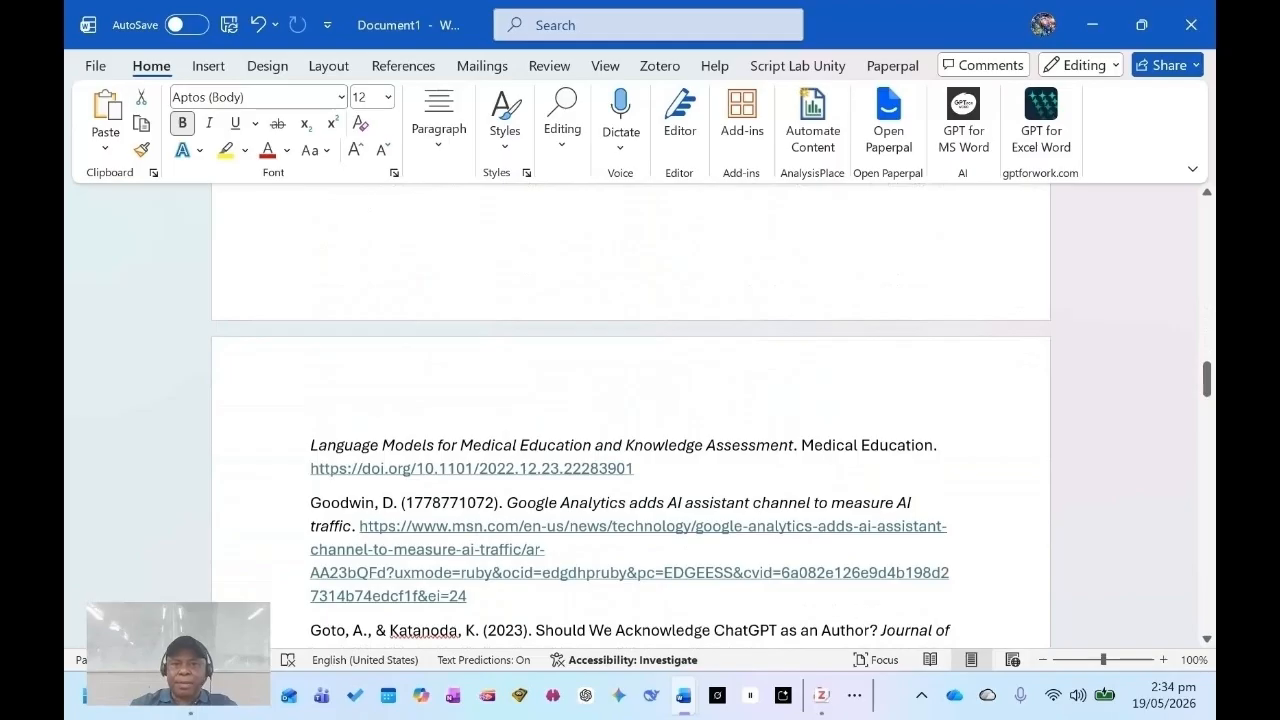
scroll(630, 415, "up", 5)
scroll(630, 415, "up", 18)
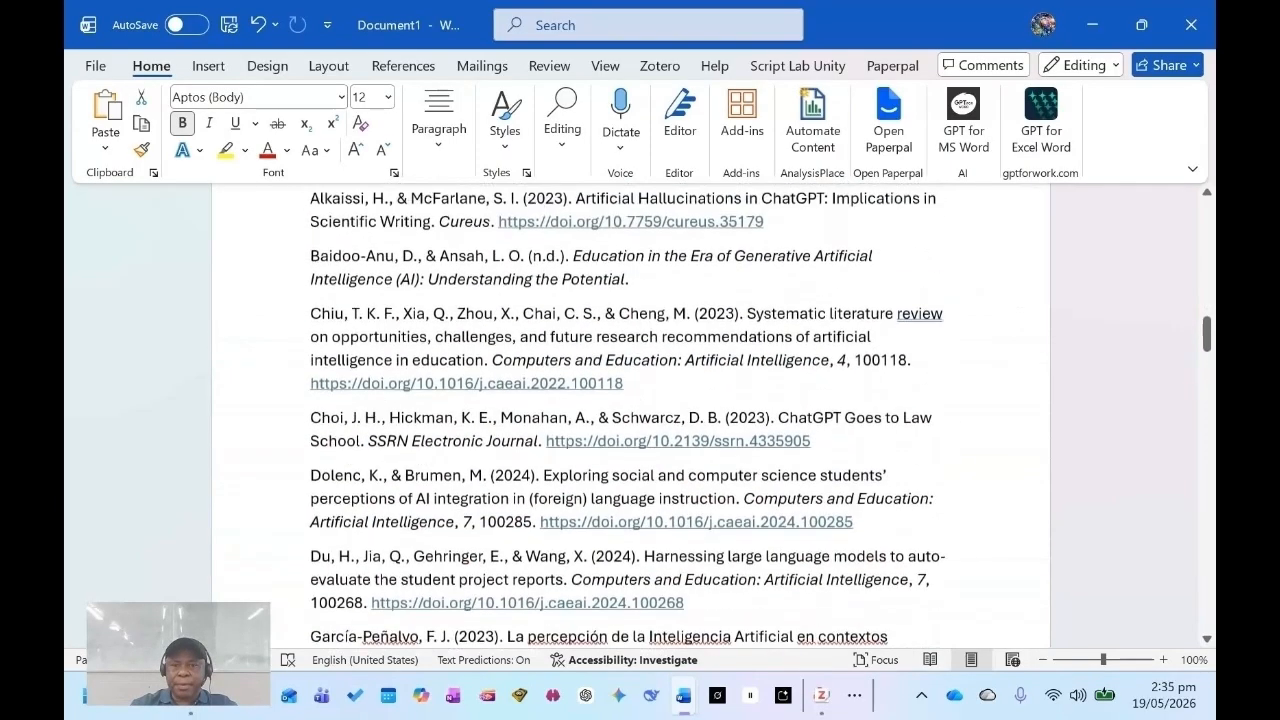
scroll(630, 415, "down", 3)
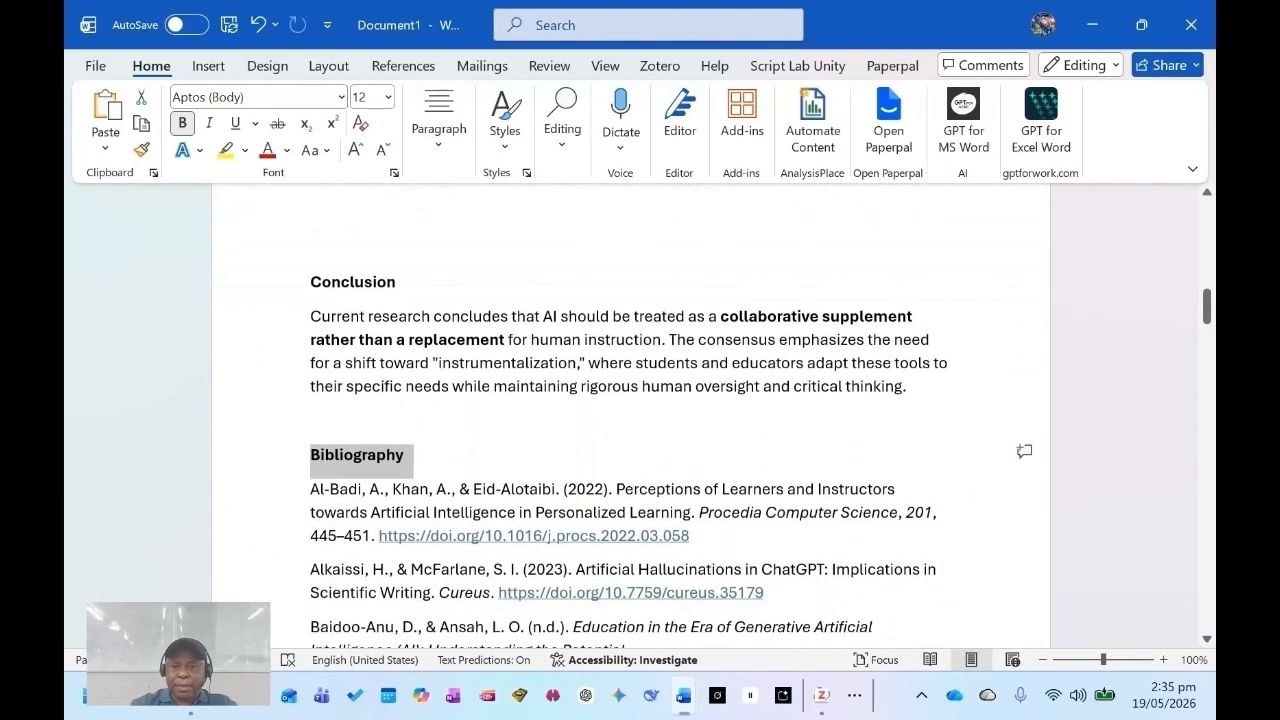
left_click(405, 455)
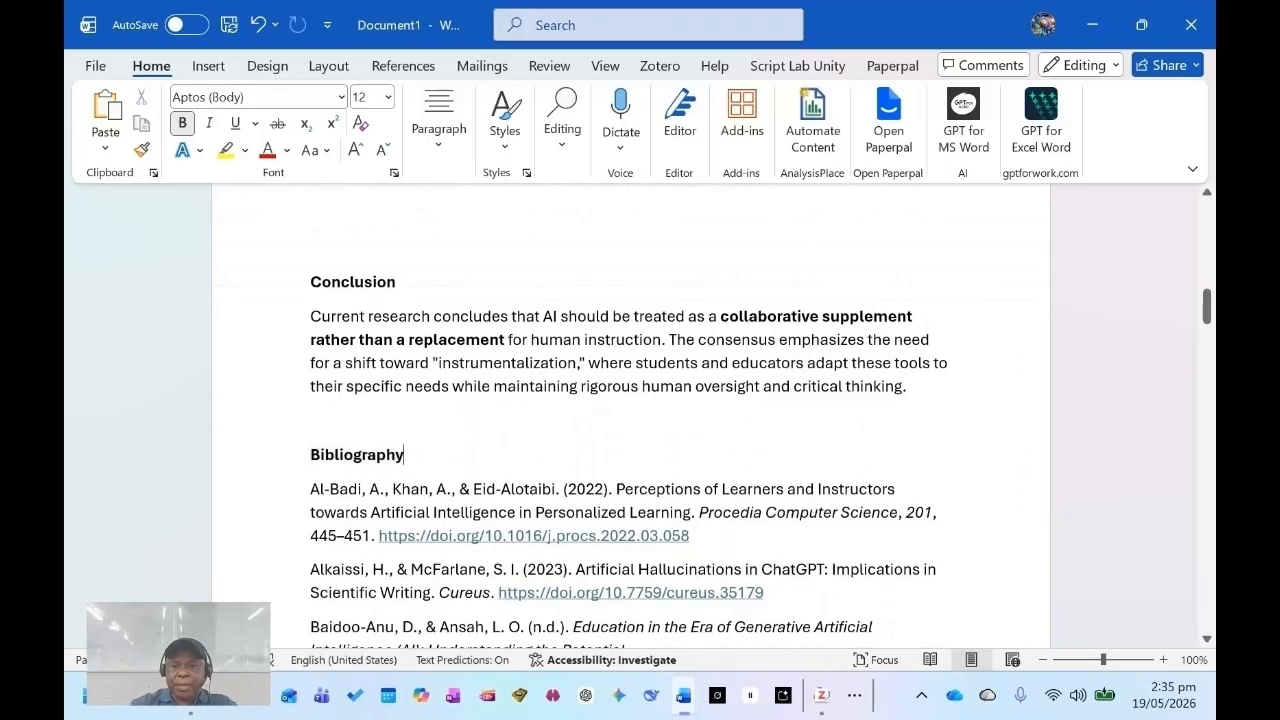
- Examine the whole document from the Introduction through the body sections to the Bibliography
scroll(630, 415, "up", 10)
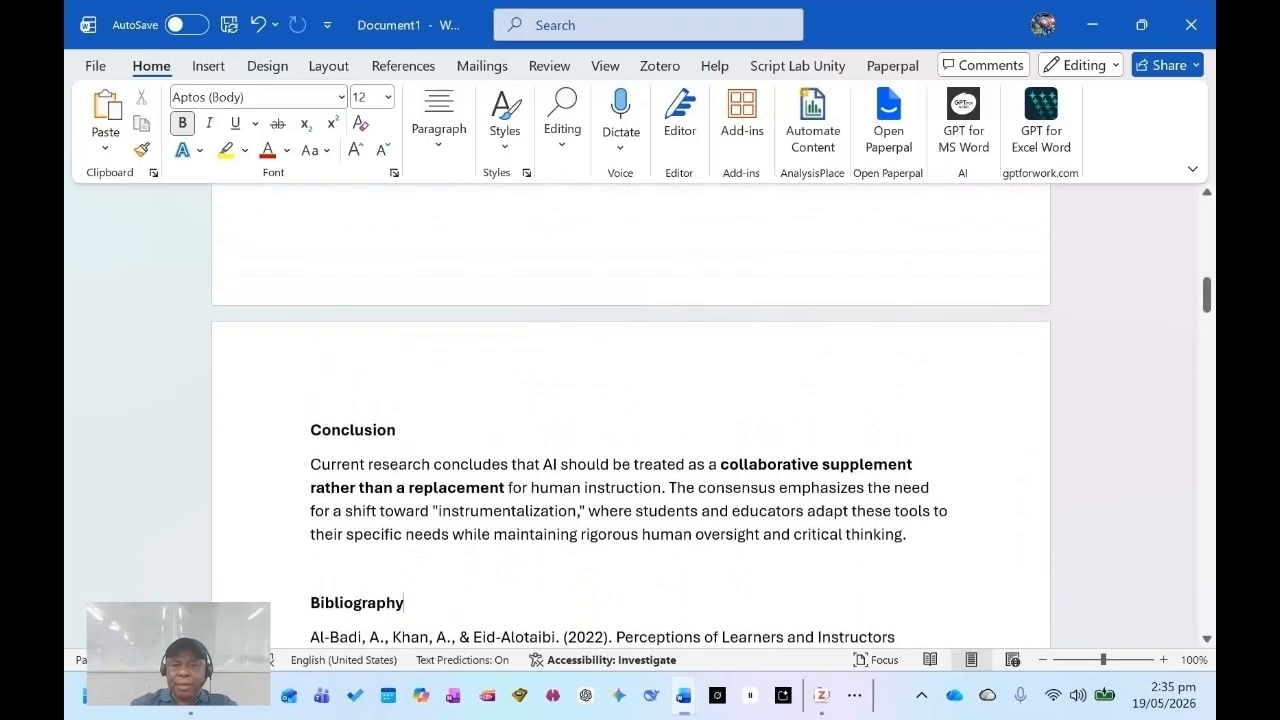
scroll(630, 415, "up", 7)
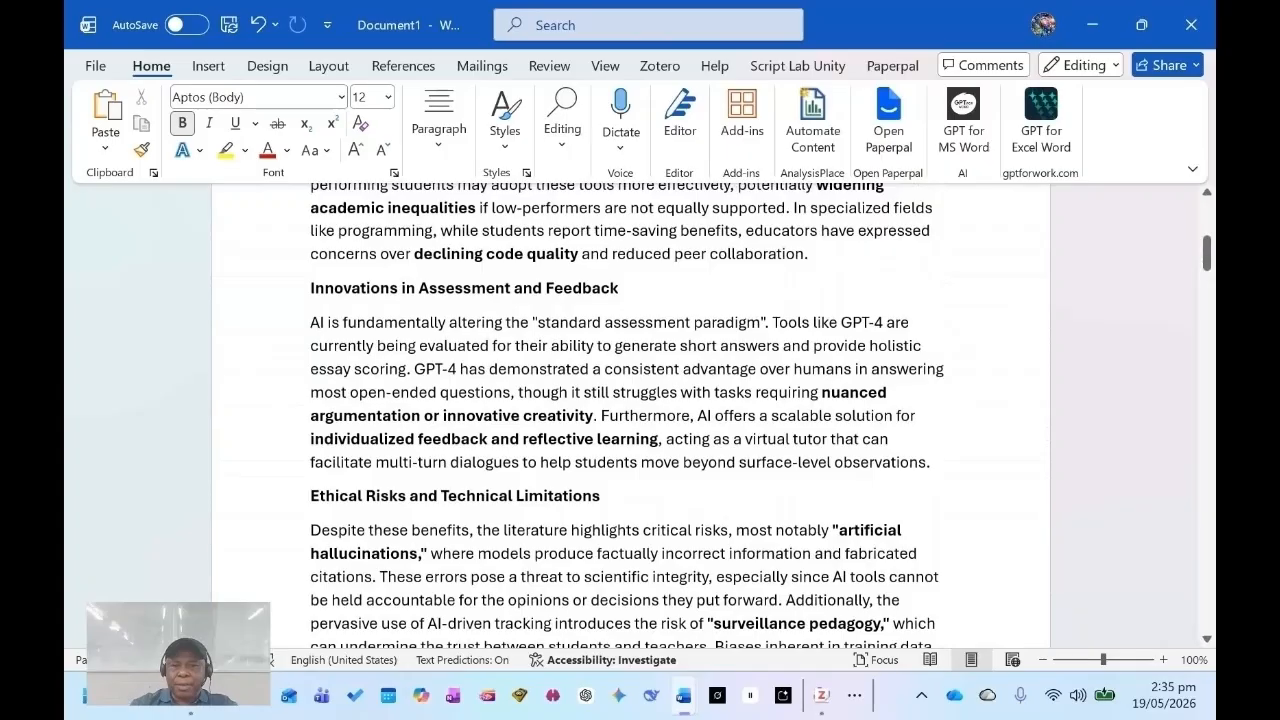
scroll(630, 415, "up", 6)
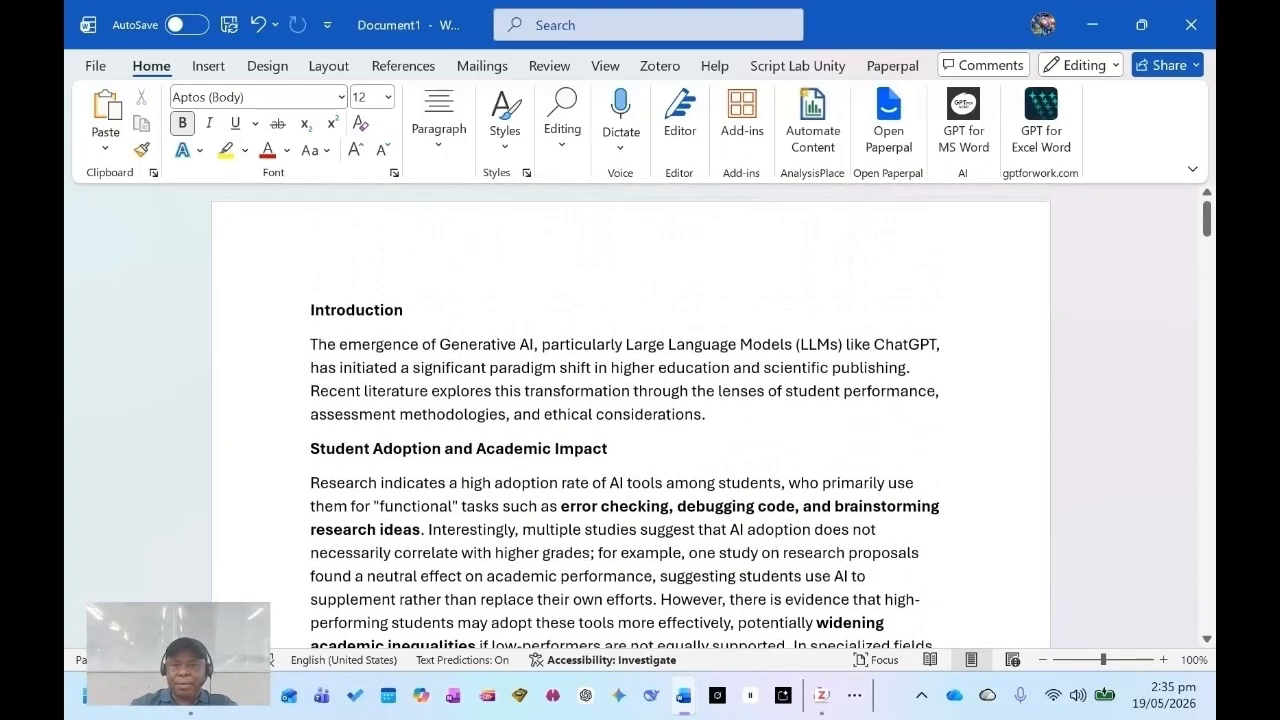
scroll(630, 415, "down", 20)
scroll(630, 415, "down", 5)
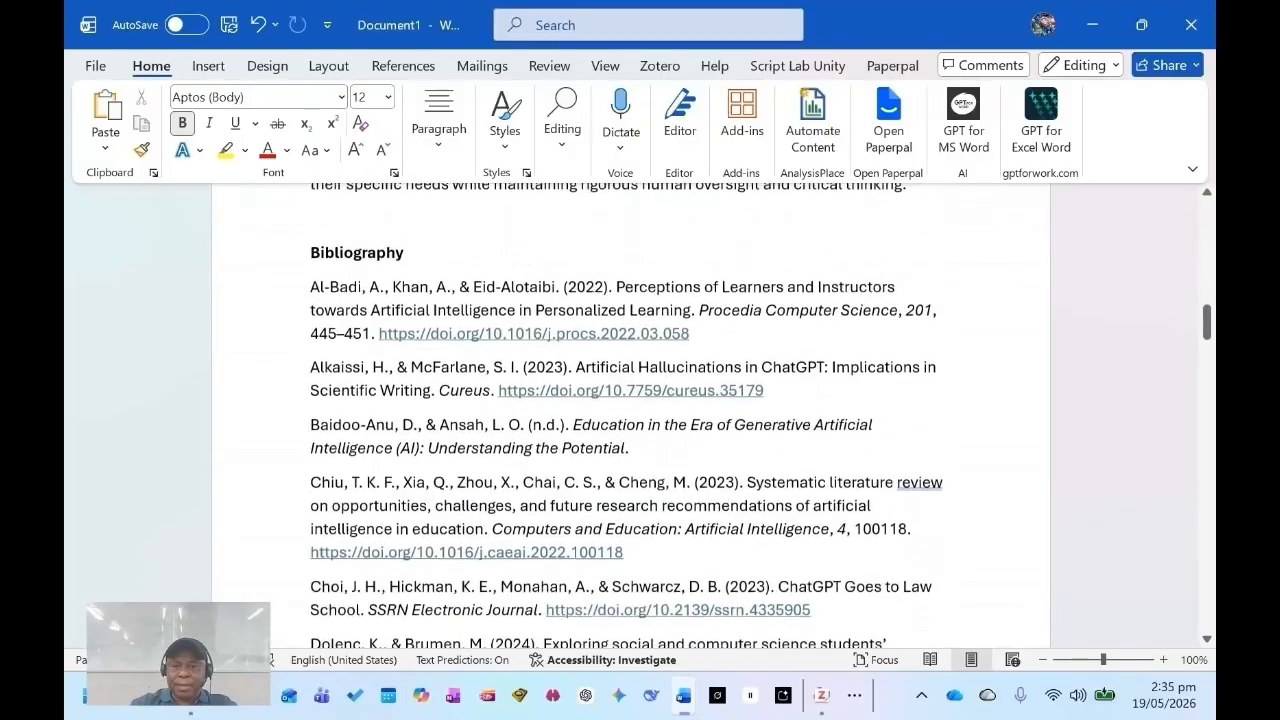
scroll(630, 415, "down", 4)
scroll(630, 415, "up", 4)
scroll(630, 415, "up", 2)
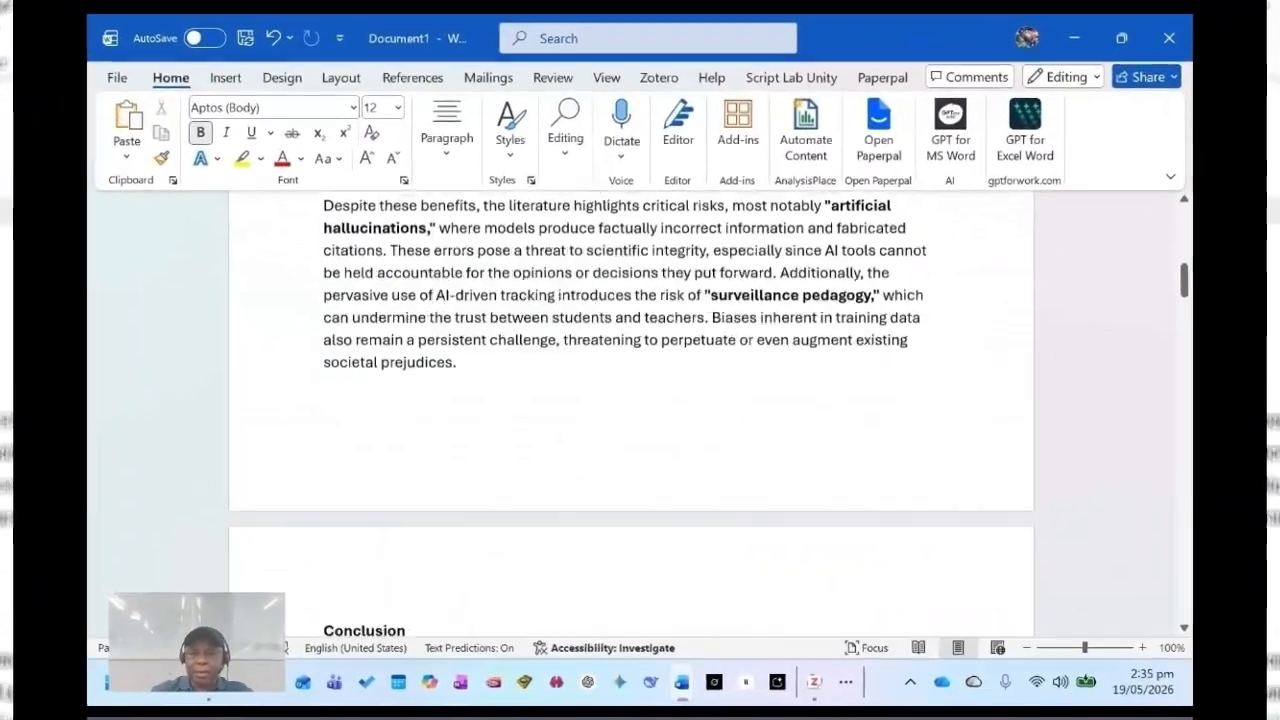
scroll(630, 410, "up", 7)
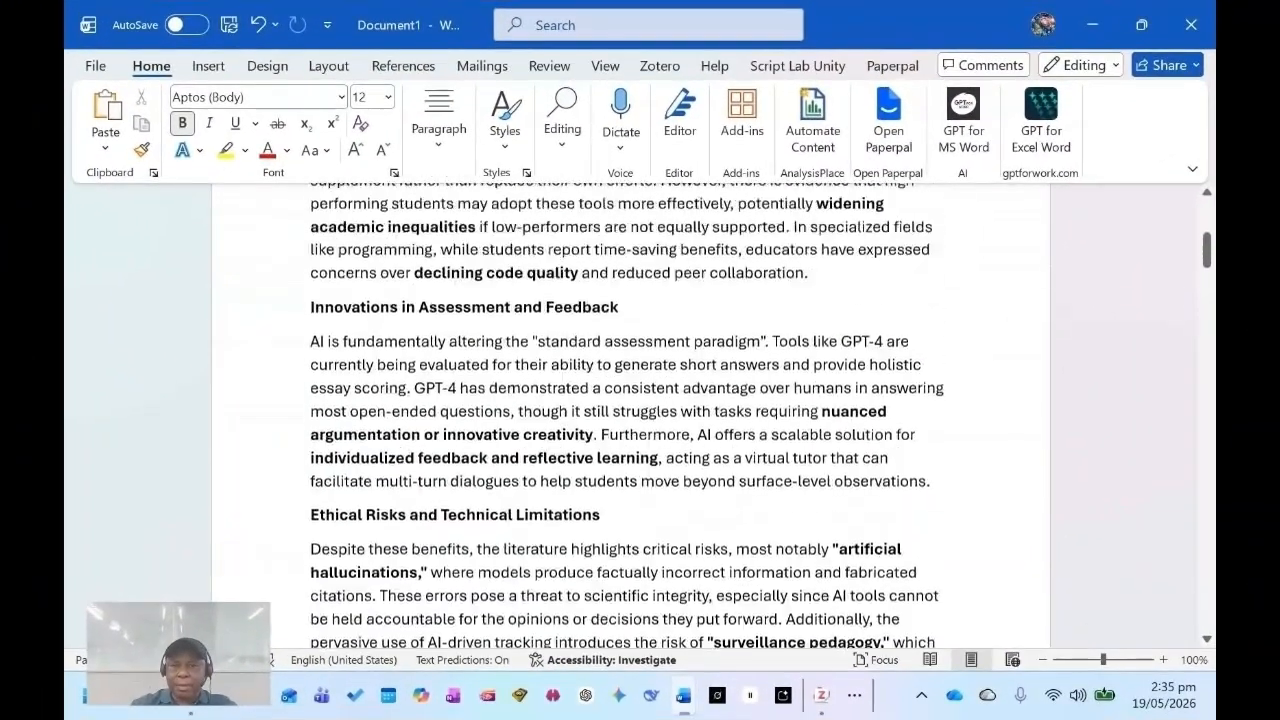
scroll(630, 420, "down", 1)
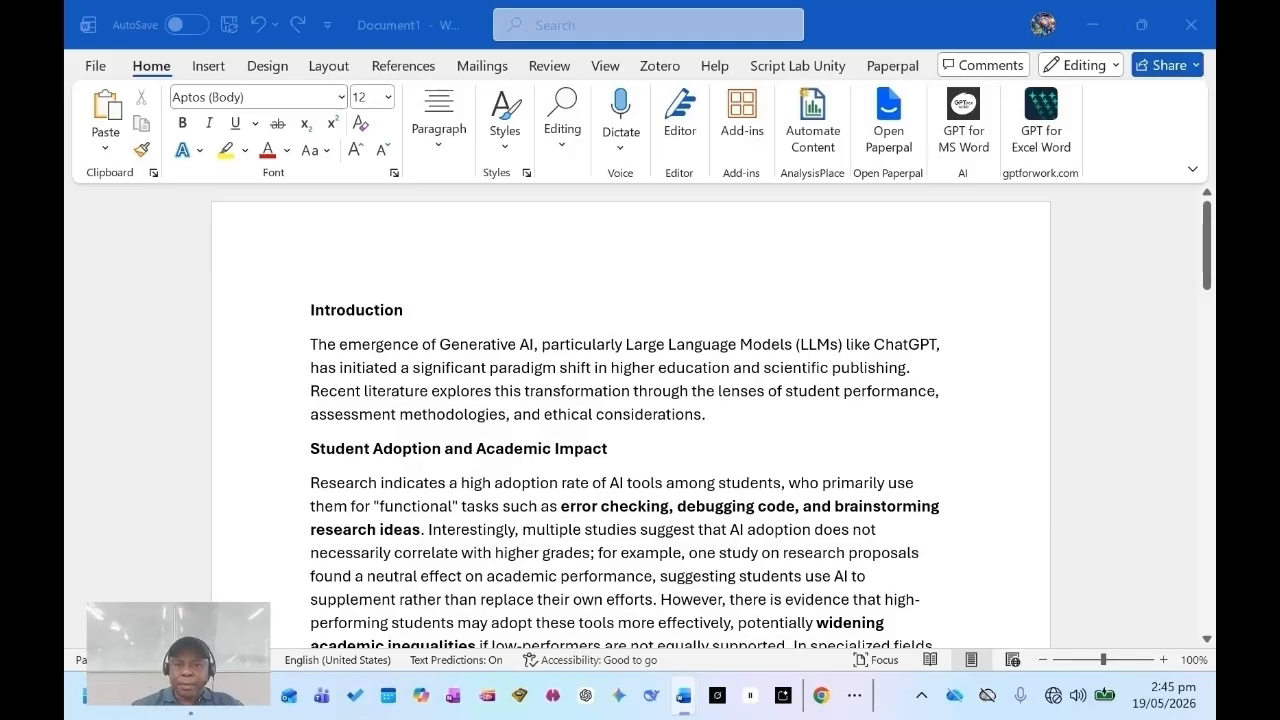
- Look over the body text from the Introduction to the Ethical Risks and Technical Limitations section
scroll(630, 420, "down", 5)
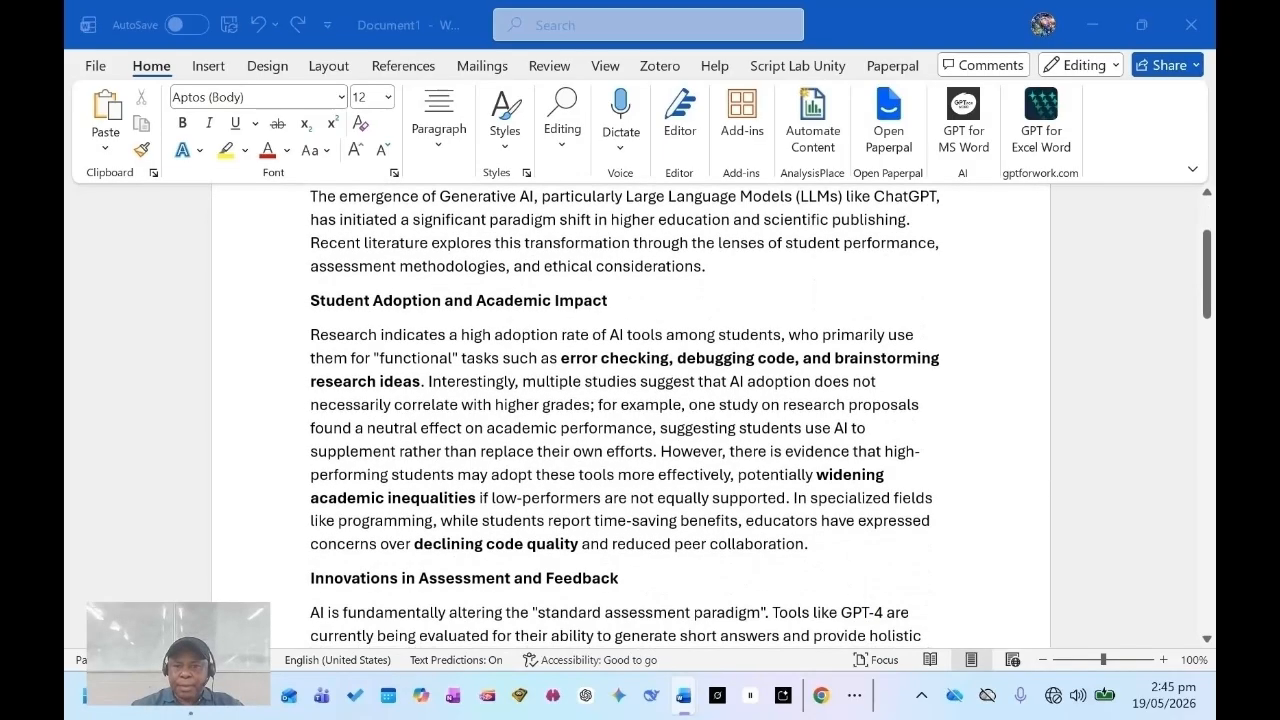
scroll(630, 420, "down", 5)
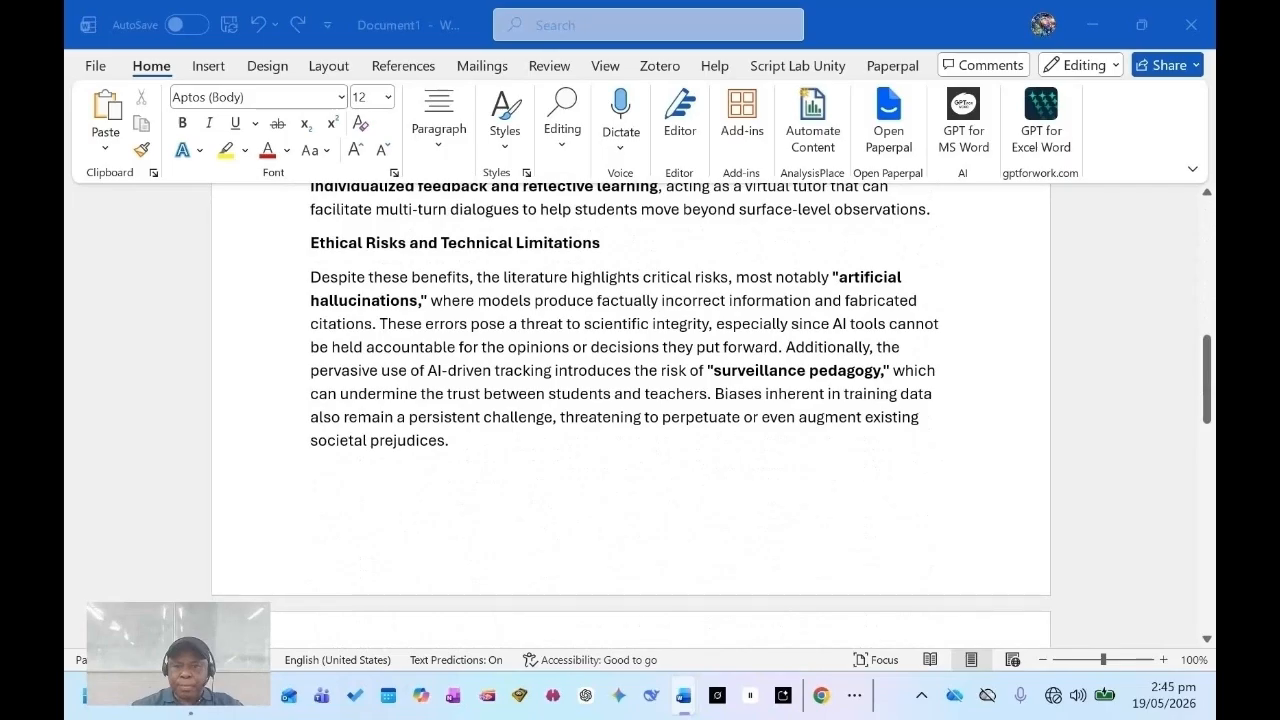
scroll(630, 420, "up", 9)
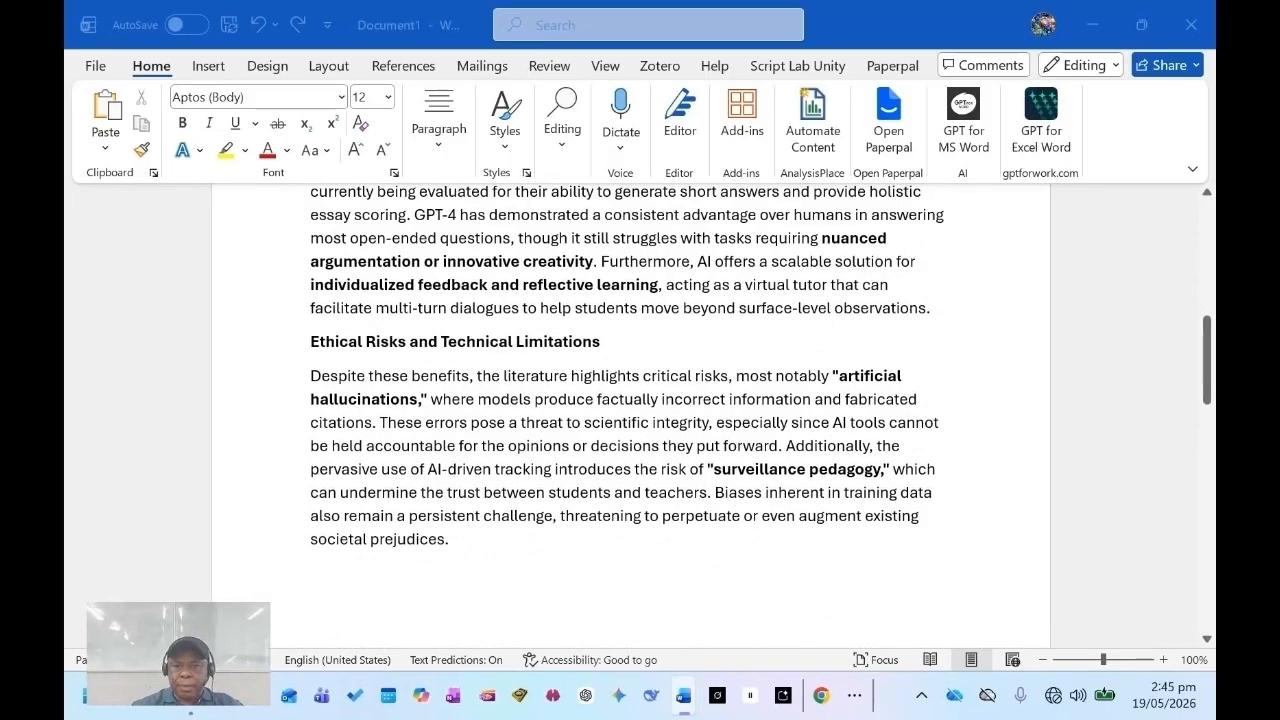
- Return to the start of the document and bring up the Zotero citation commands
scroll(630, 420, "up", 3)
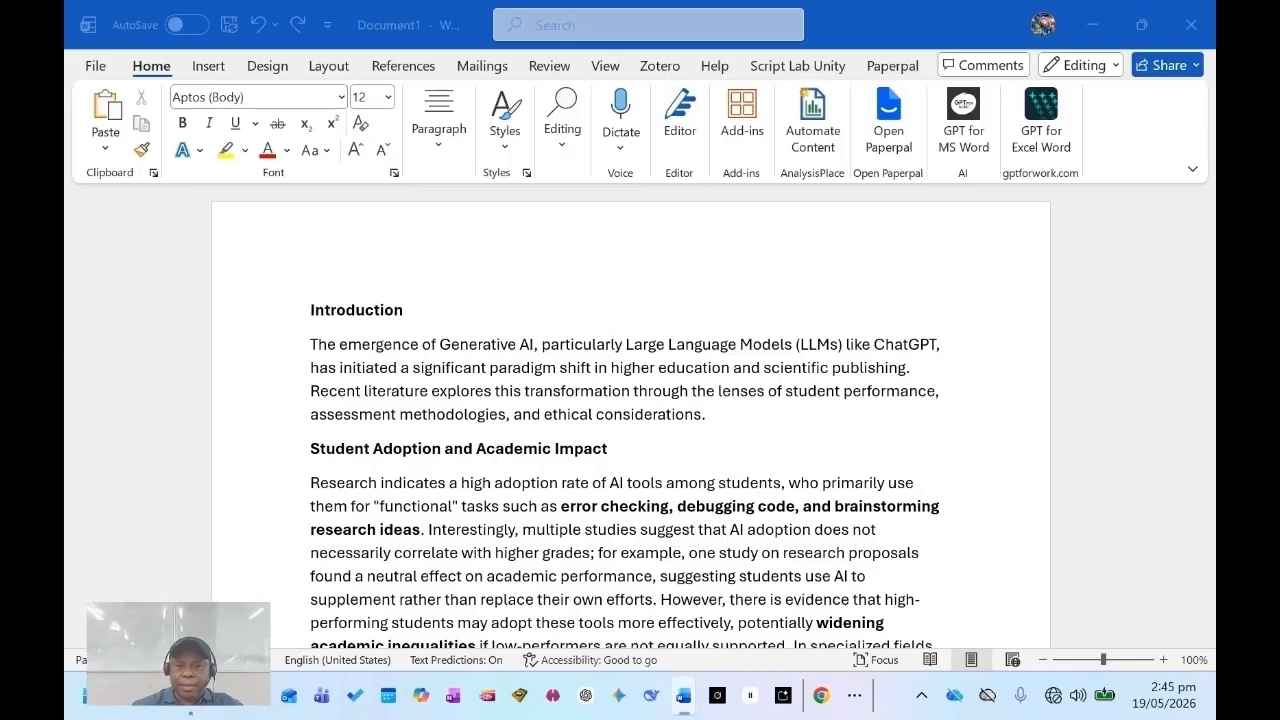
scroll(630, 420, "down", 2)
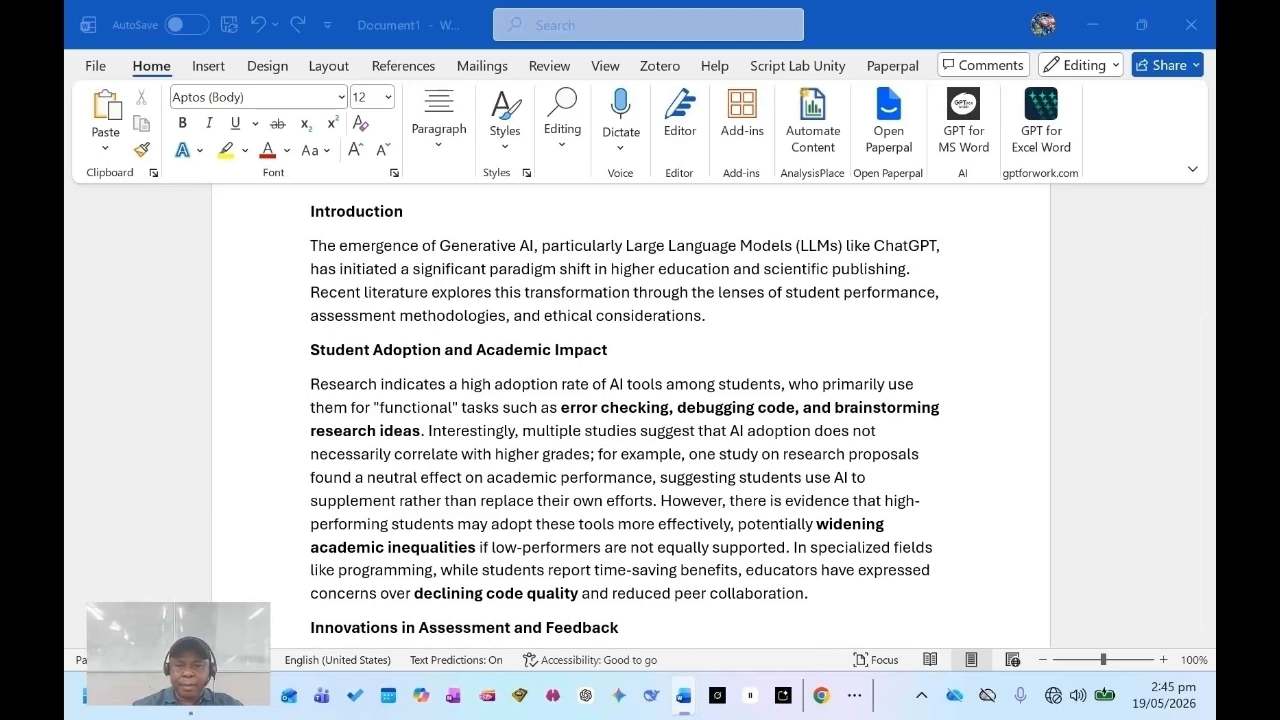
scroll(630, 420, "up", 2)
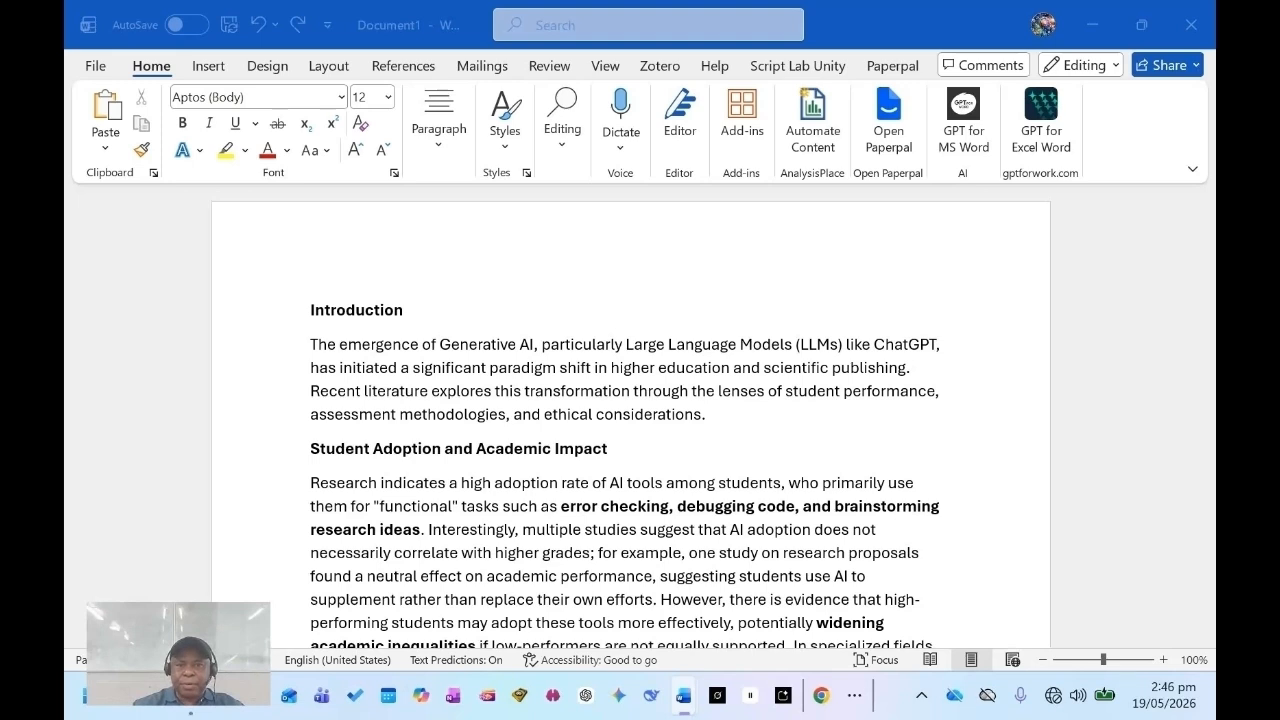
left_click(660, 240)
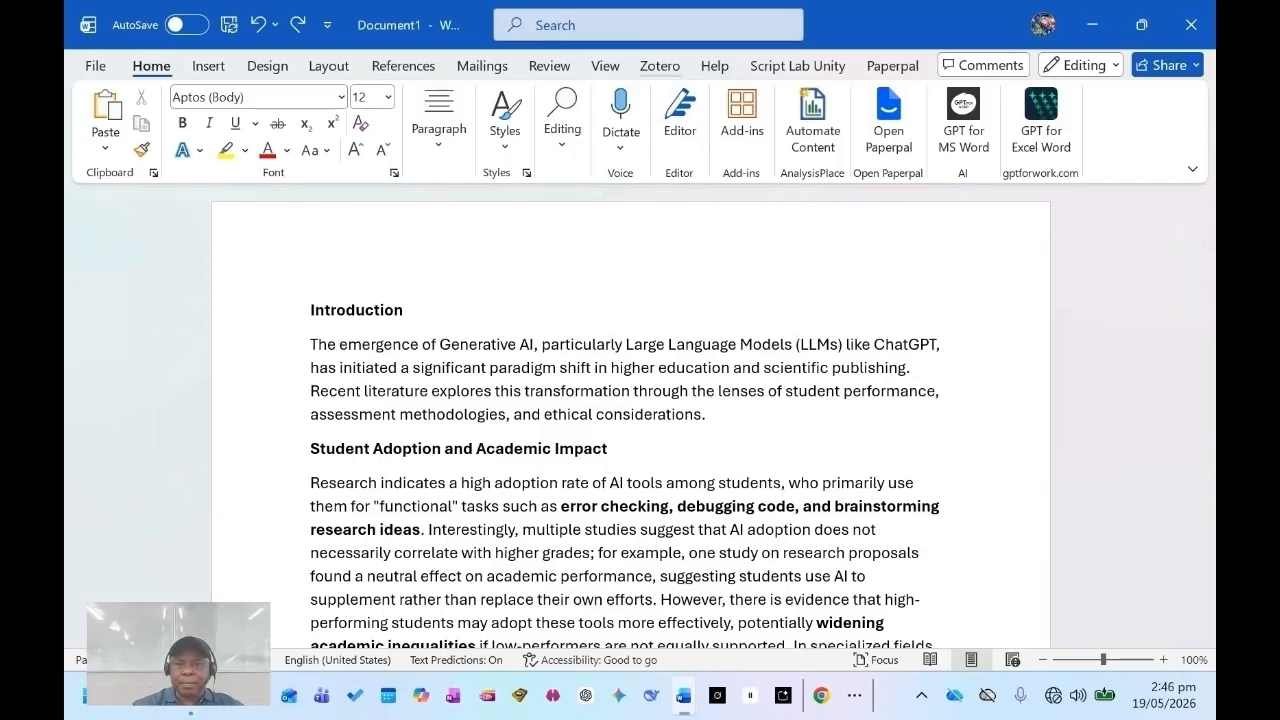
left_click(660, 65)
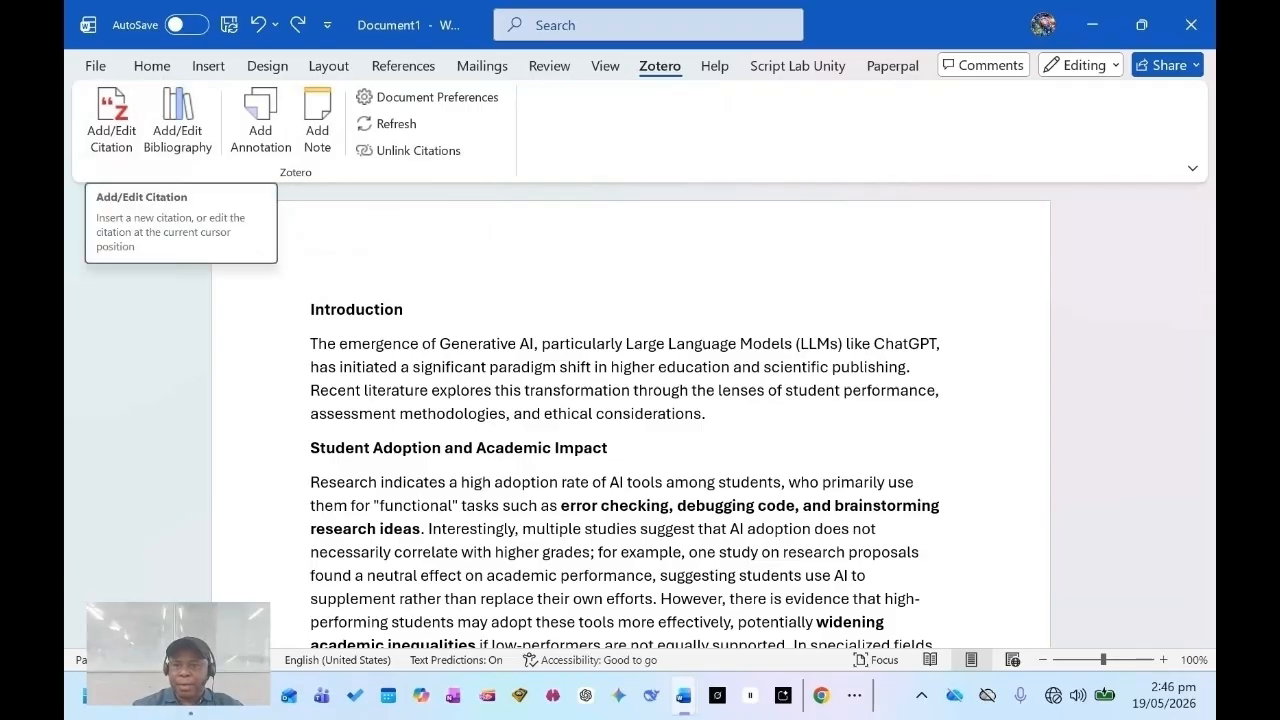
left_click(111, 118)
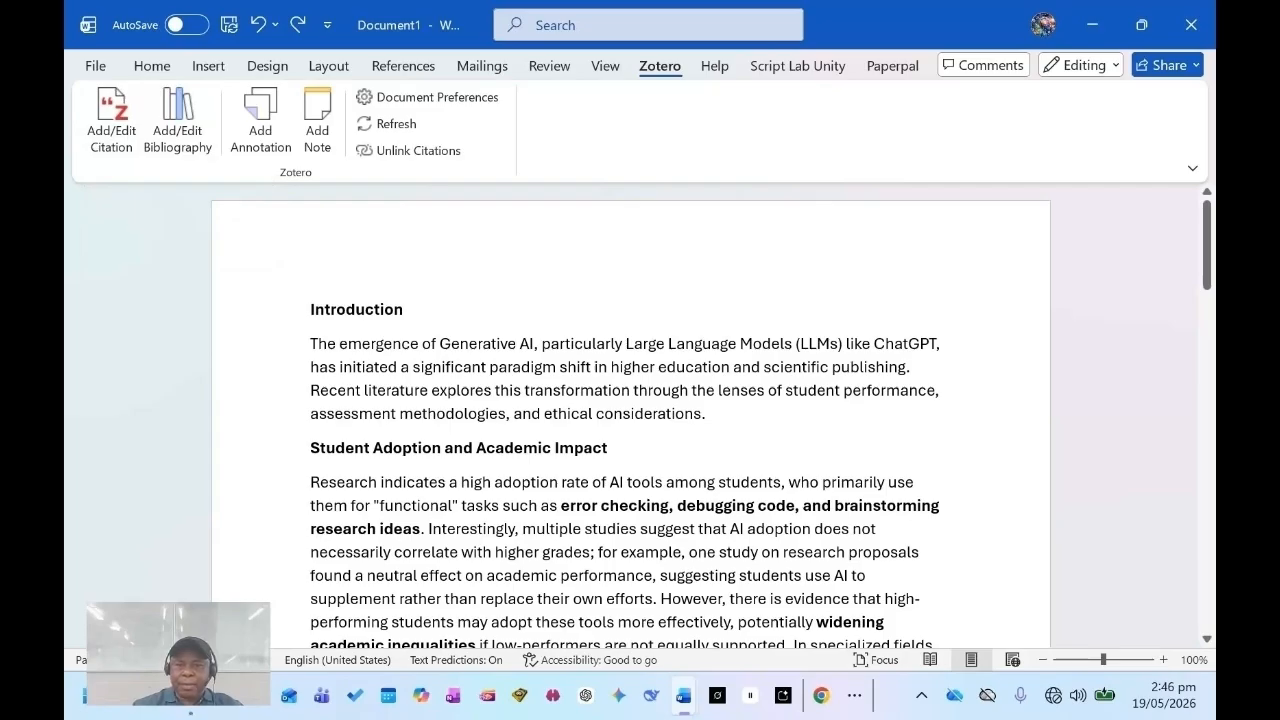
- Examine the document's body text from the Introduction through the Conclusion and back to the beginning
scroll(630, 420, "down", 4)
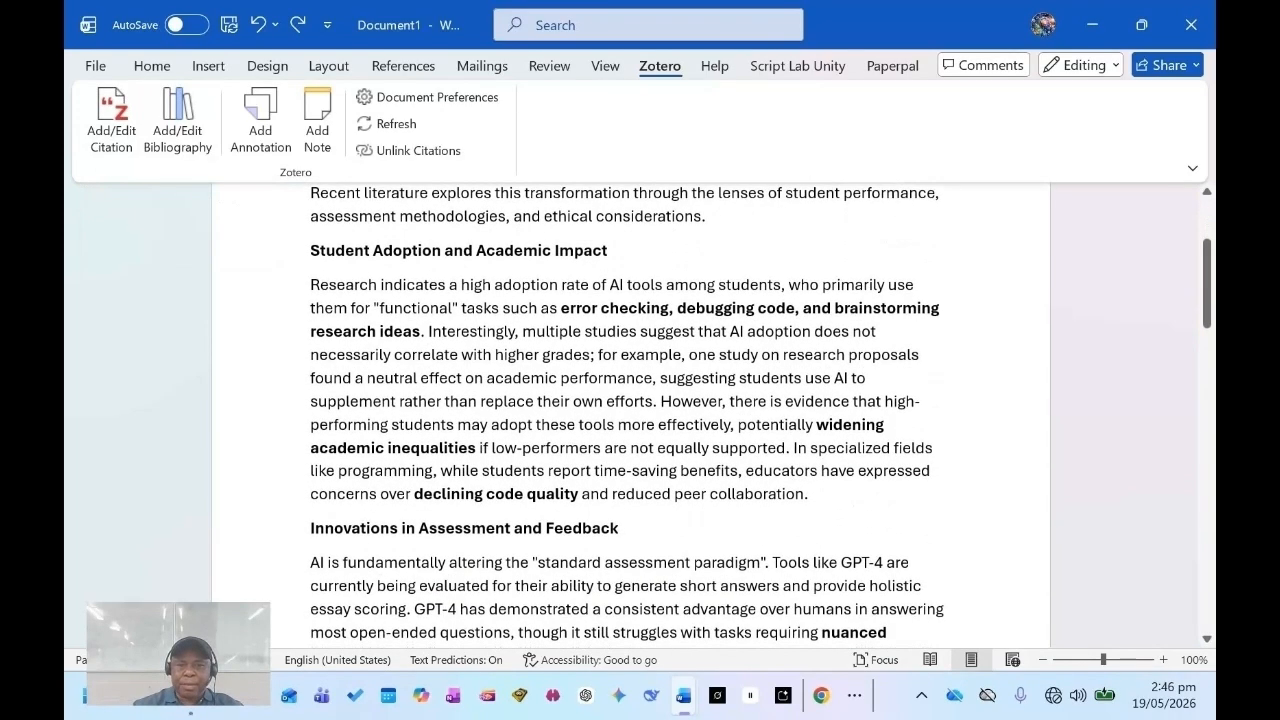
scroll(630, 420, "down", 3)
scroll(630, 420, "down", 1)
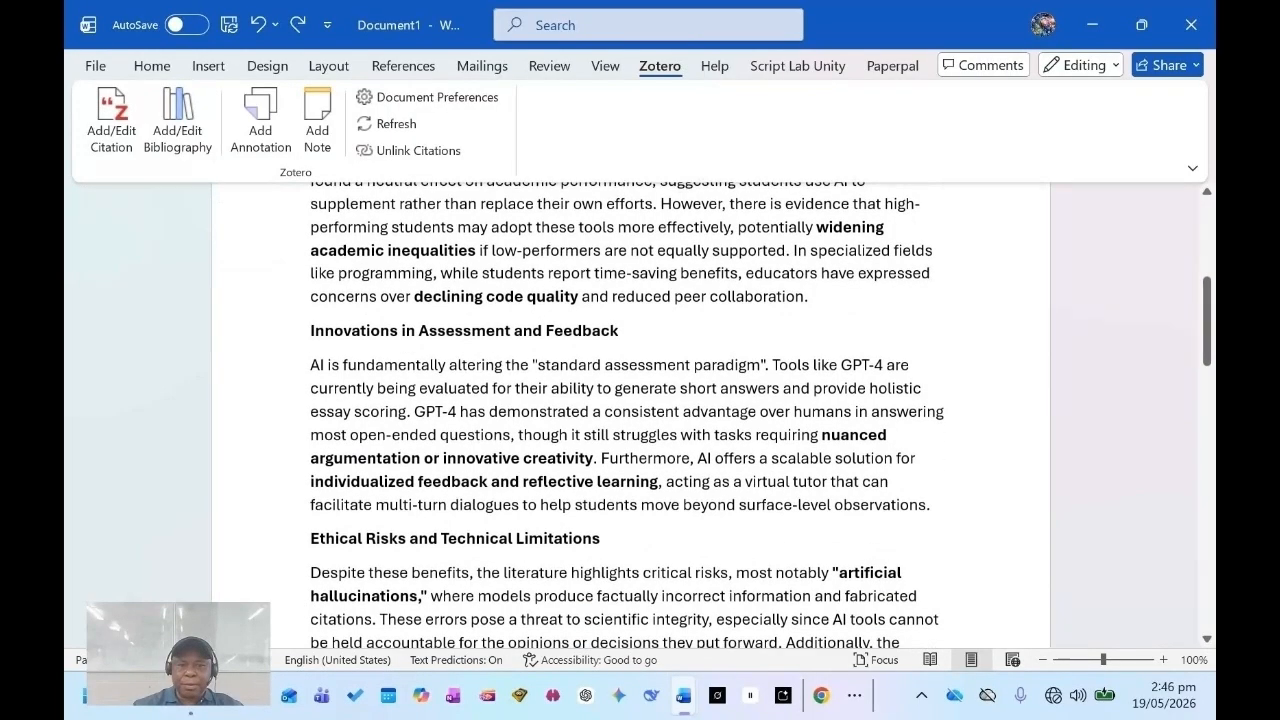
scroll(630, 420, "down", 10)
scroll(630, 420, "down", 6)
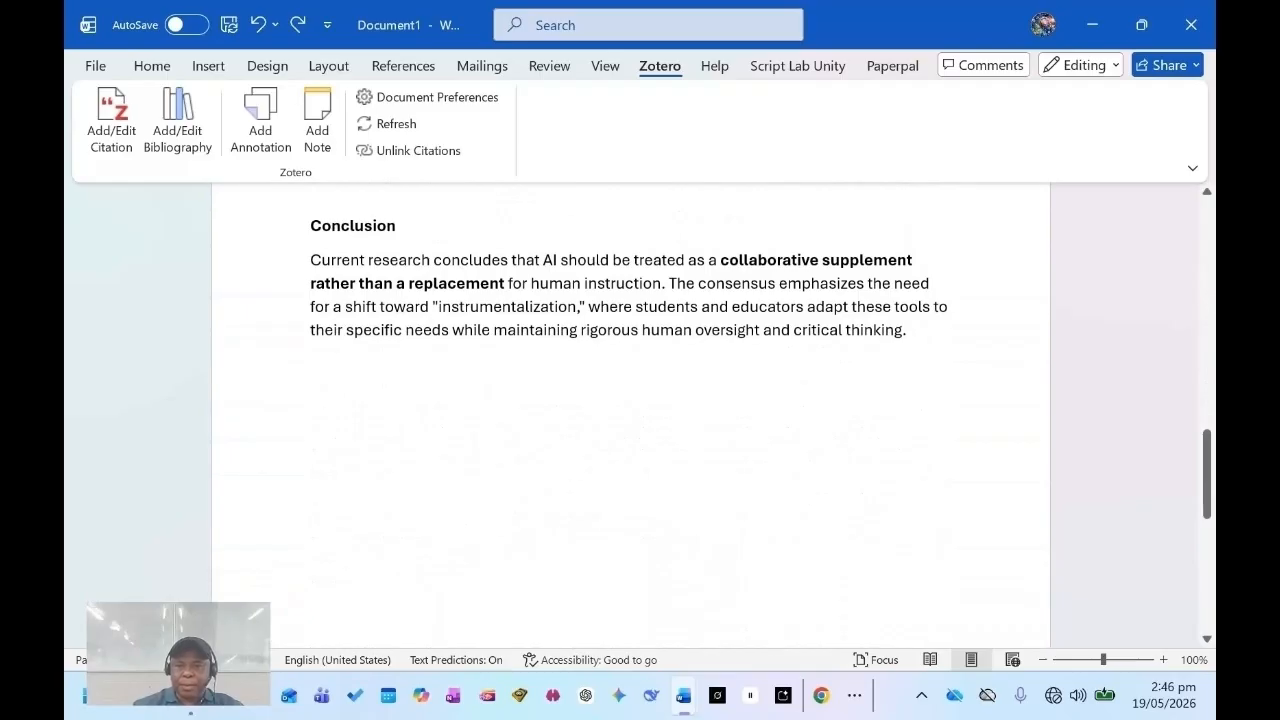
scroll(630, 420, "up", 11)
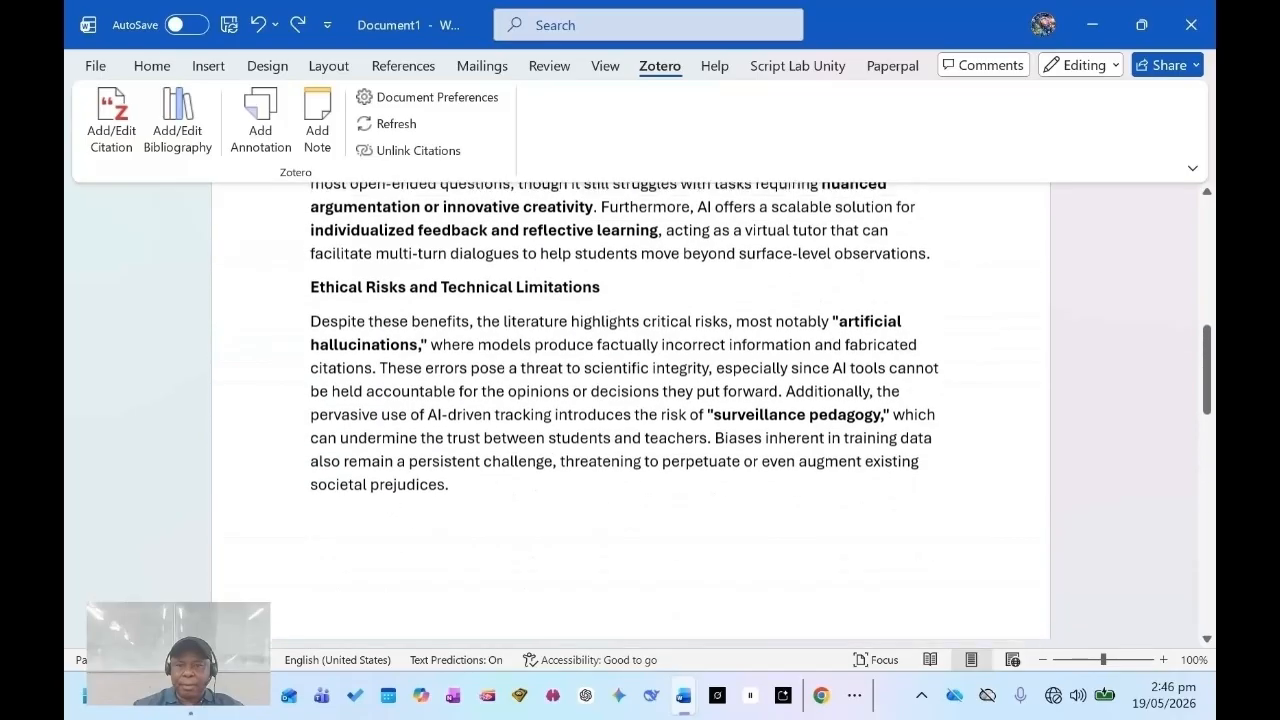
scroll(630, 420, "up", 12)
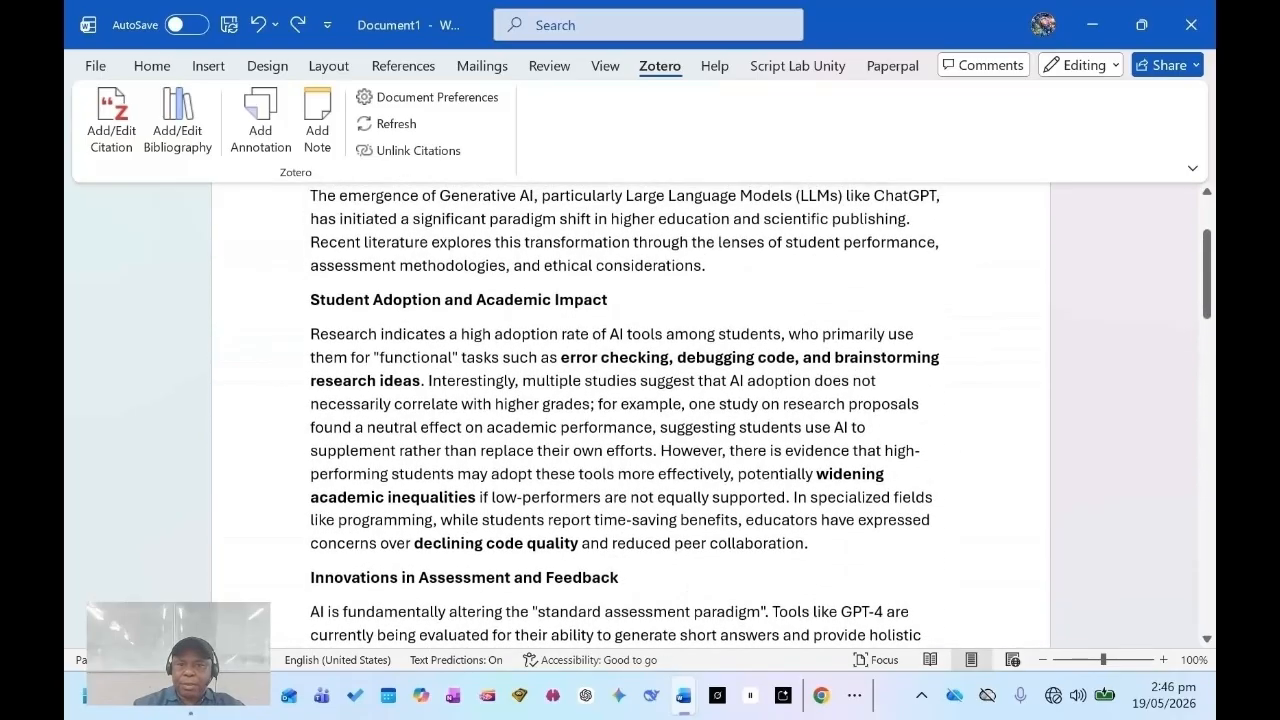
scroll(630, 415, "up", 3)
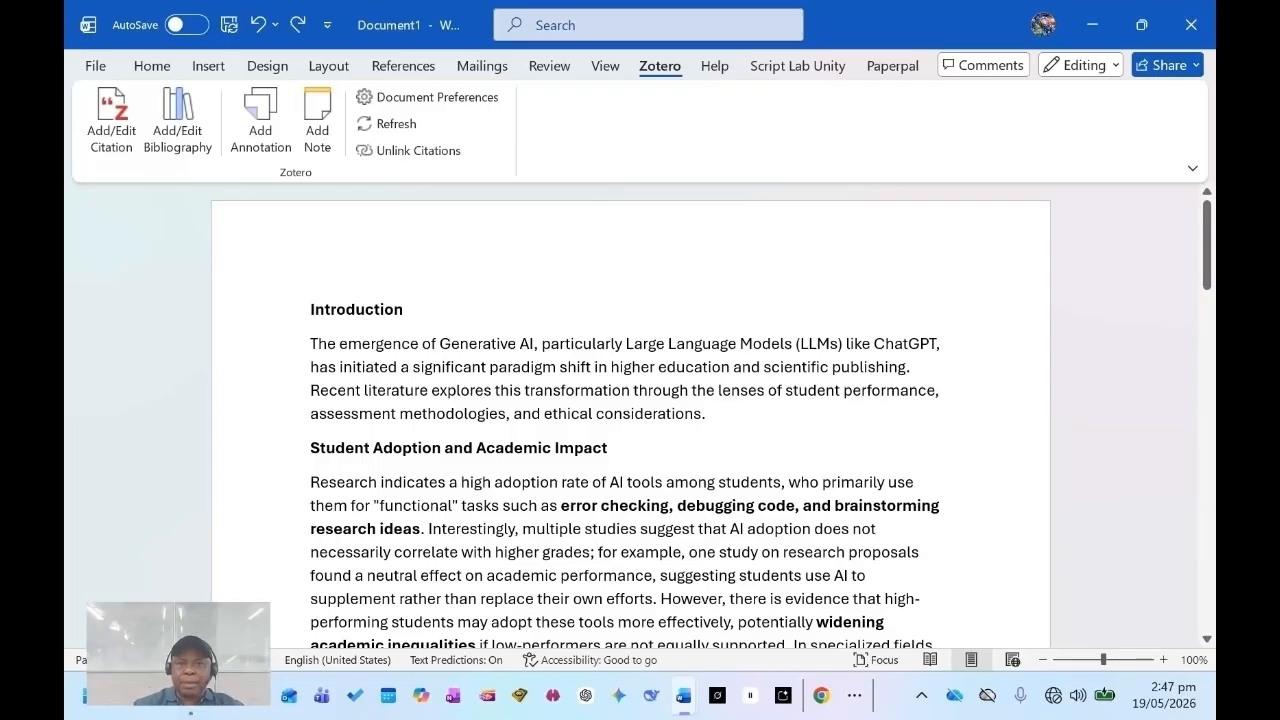
- Review the Introduction and the Student Adoption and Academic Impact section for statements to cite
scroll(630, 420, "down", 1)
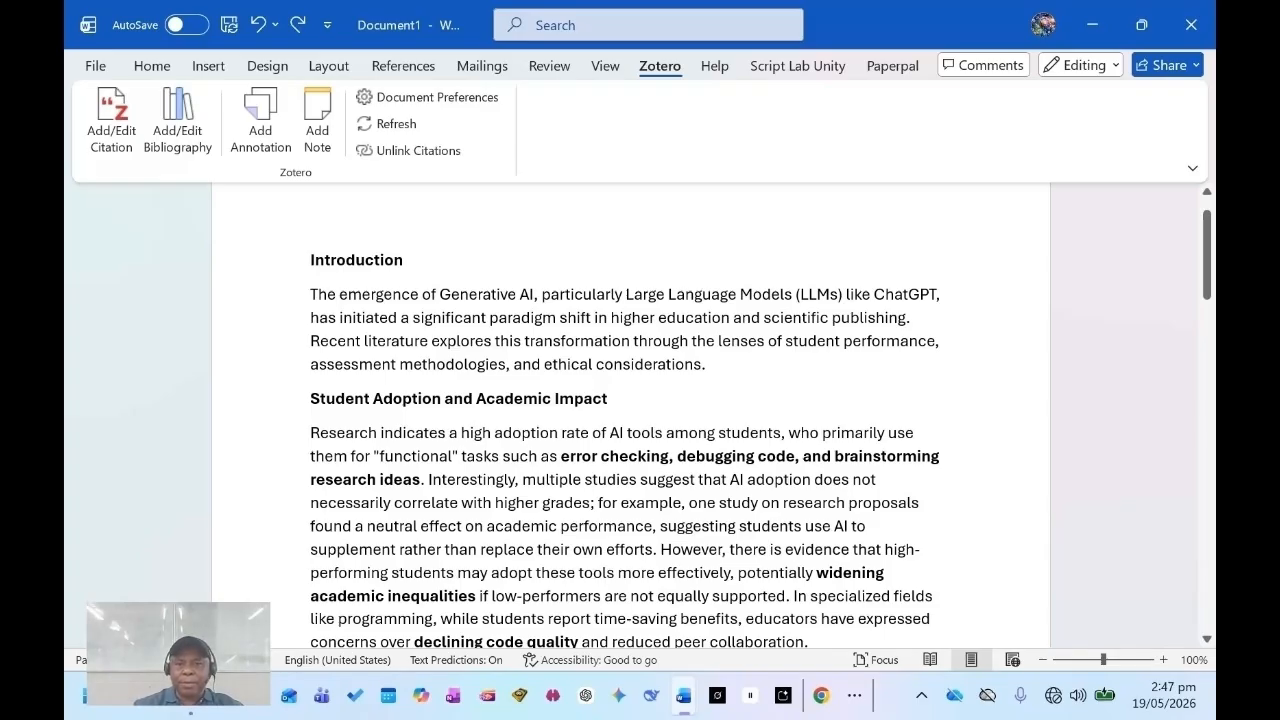
scroll(630, 420, "down", 2)
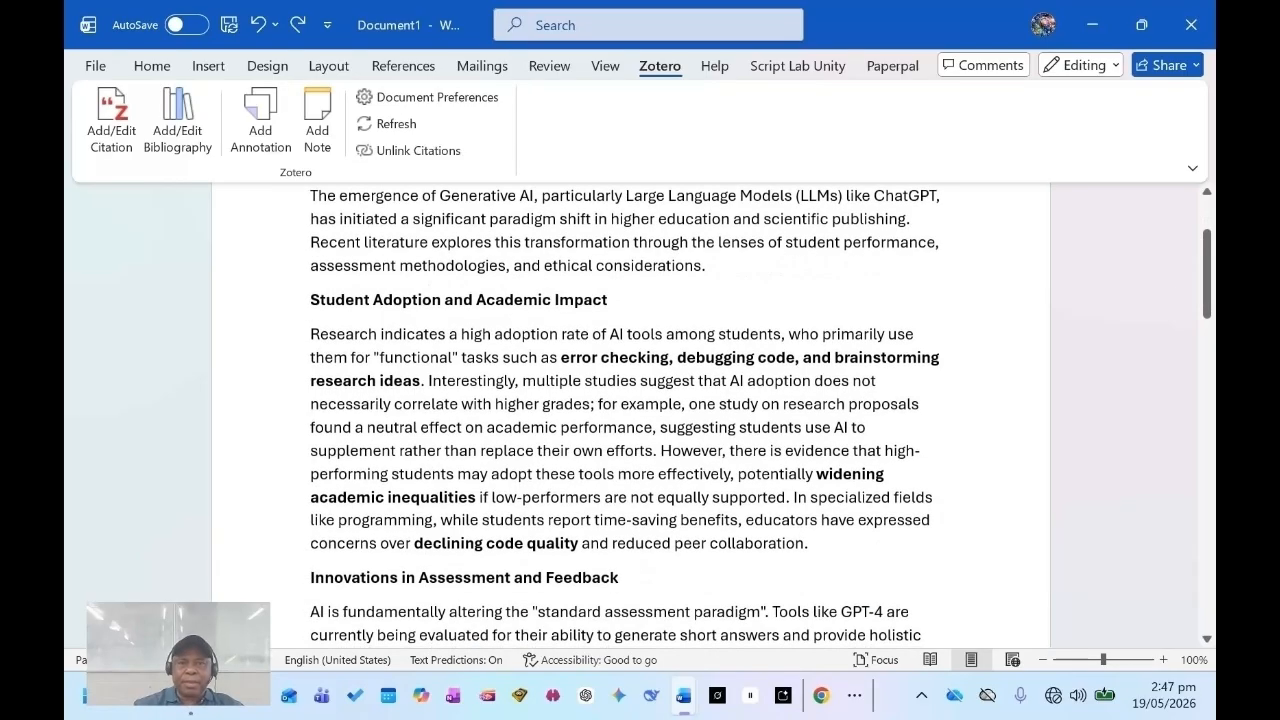
scroll(630, 420, "down", 1)
scroll(630, 420, "down", 2)
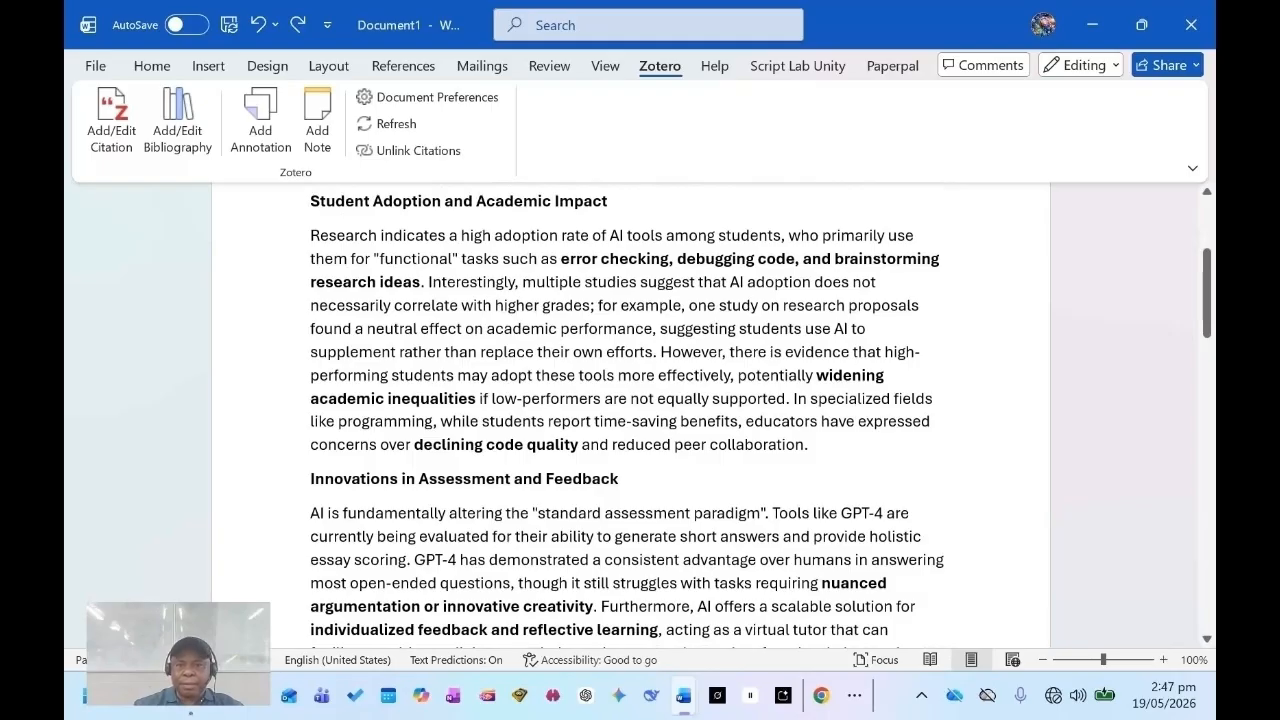
scroll(630, 410, "up", 3)
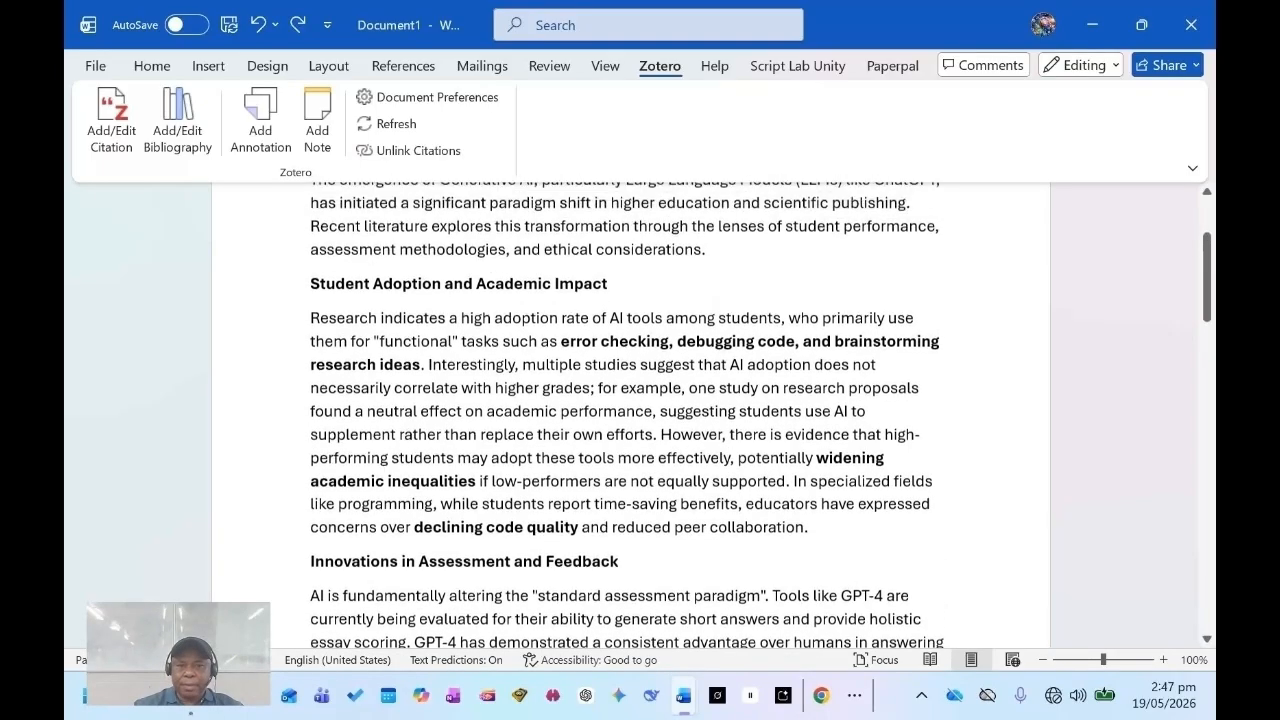
scroll(630, 410, "up", 2)
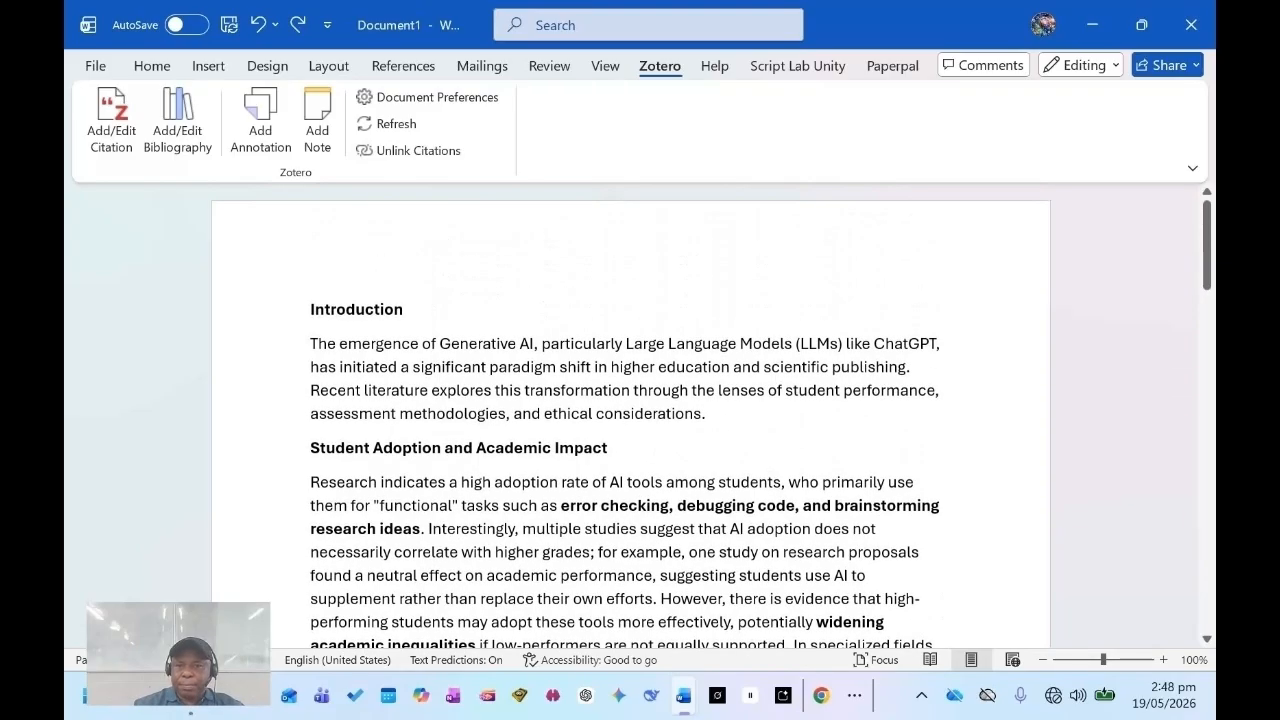
scroll(630, 410, "down", 2)
scroll(630, 410, "up", 2)
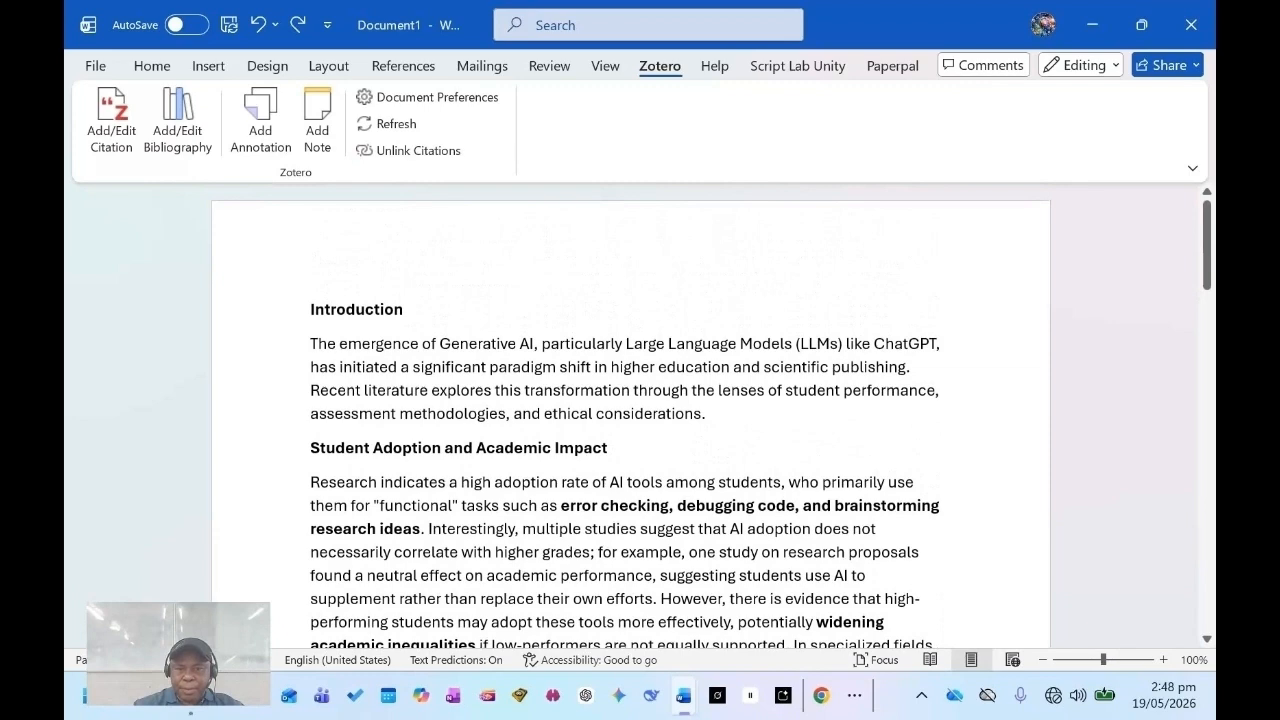
scroll(630, 410, "down", 2)
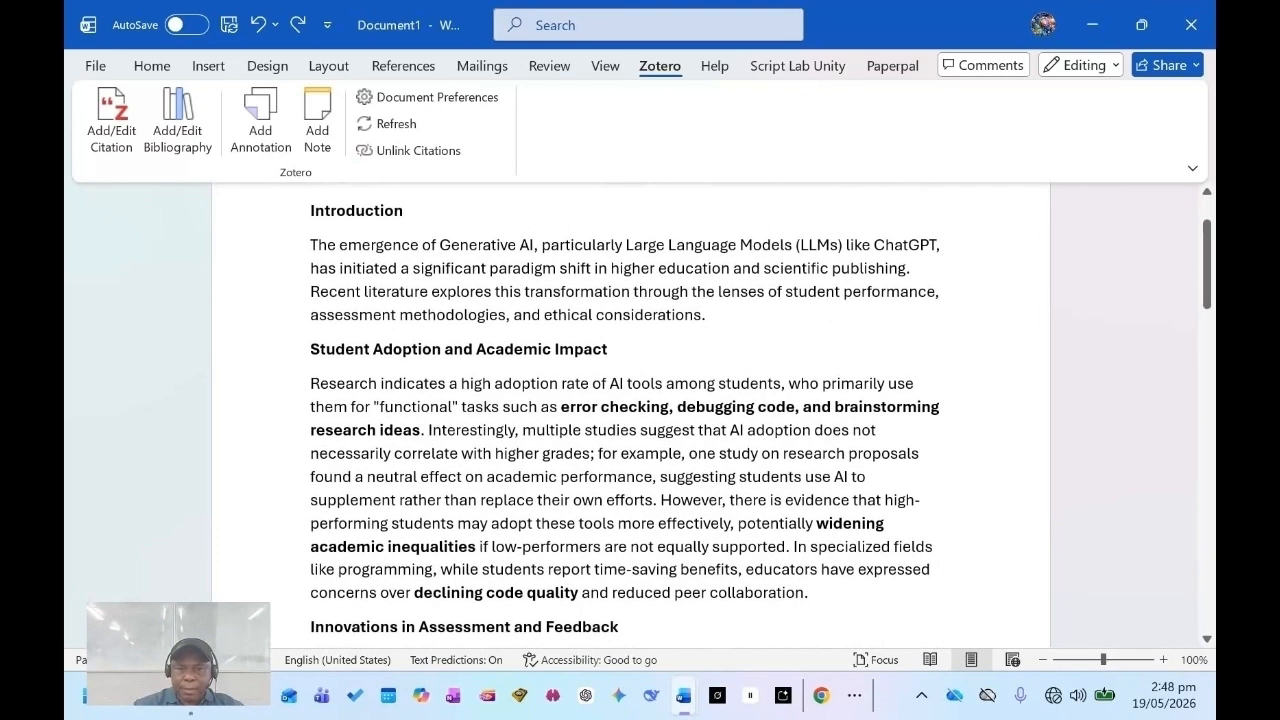
- Start a Zotero citation at the end of the Introduction paragraph, using APA Style 7th edition as the document's citation style
scroll(630, 410, "up", 2)
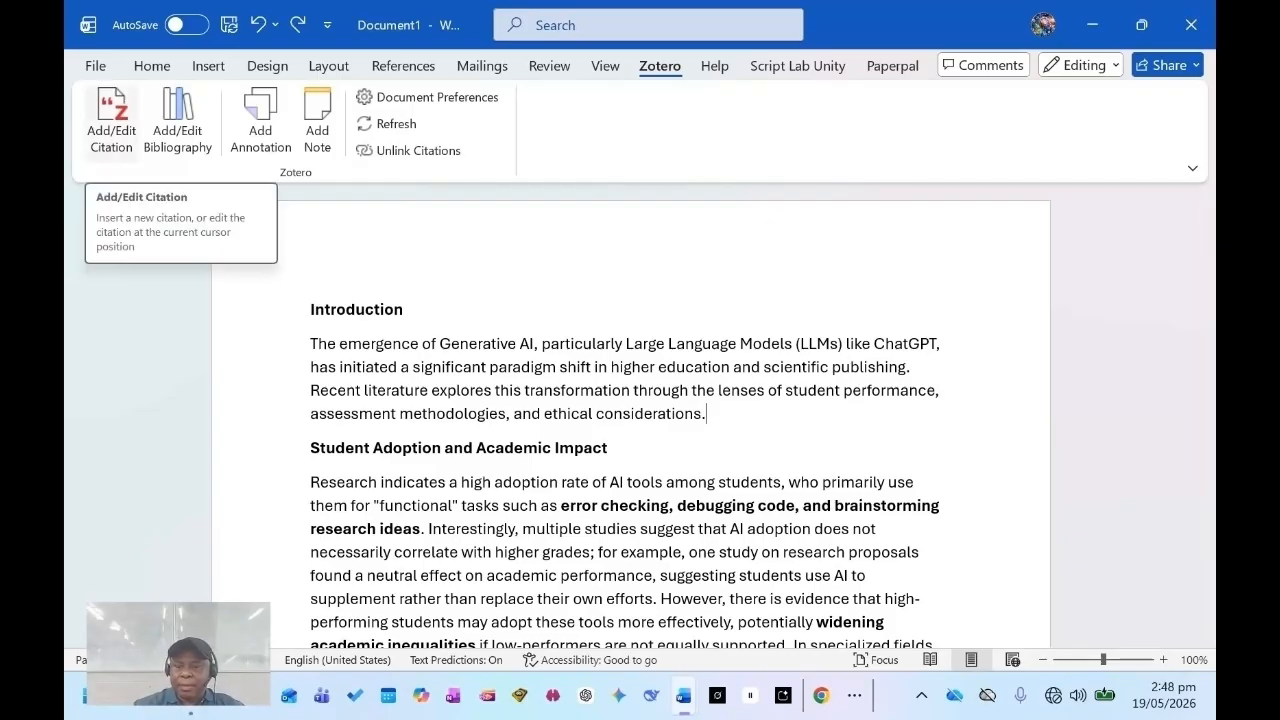
left_click(111, 120)
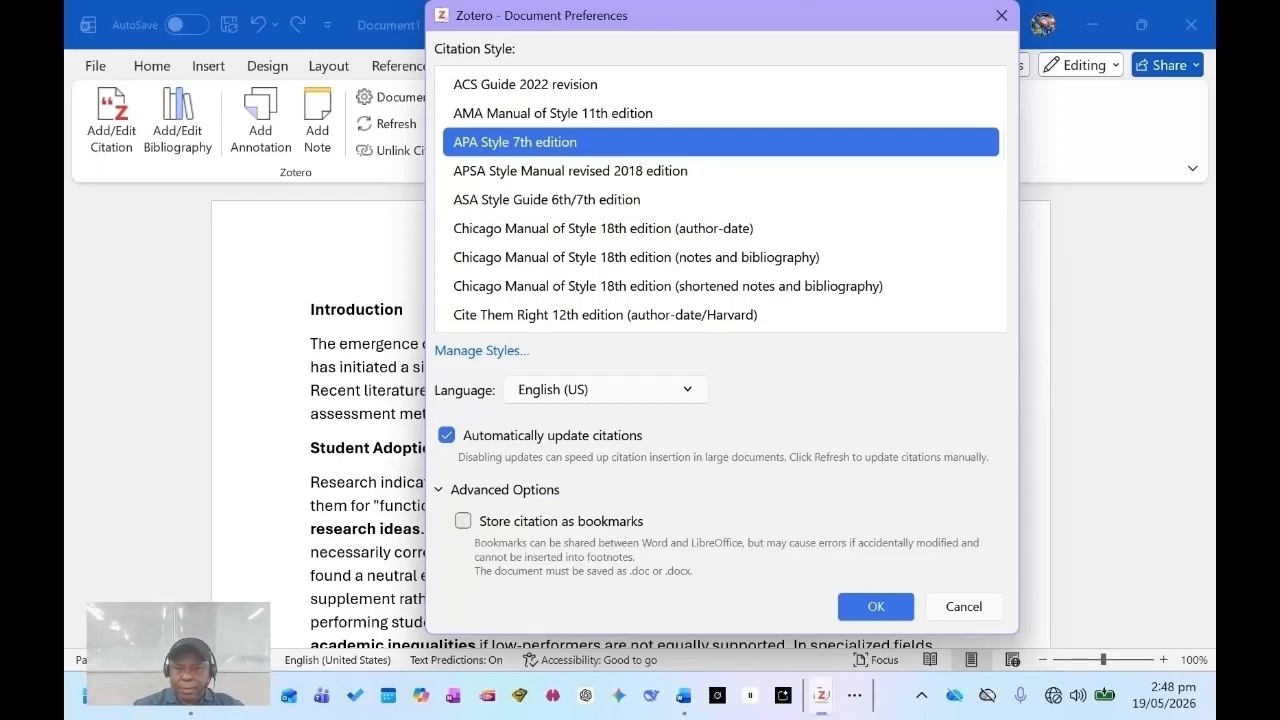
left_click(876, 606)
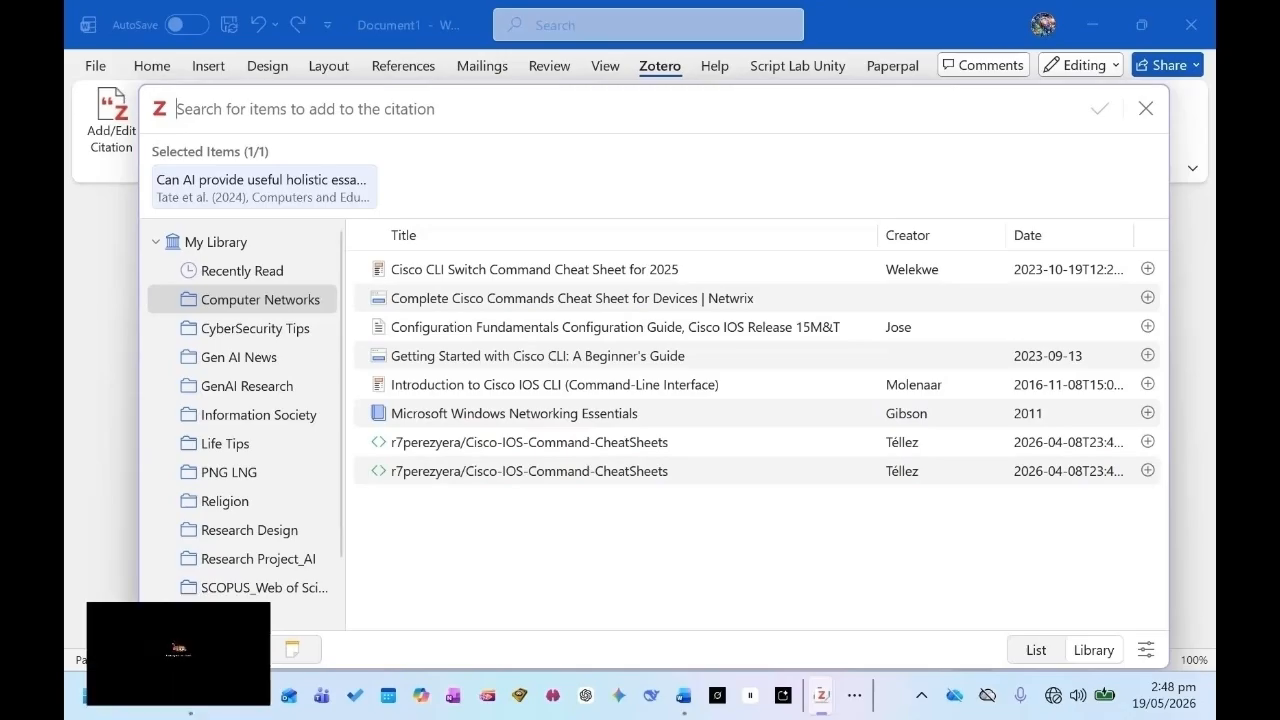
- Insert the citation for "A Chat(GPT) about the future of scientific publishing" from the GenAI Research collection
left_click(247, 386)
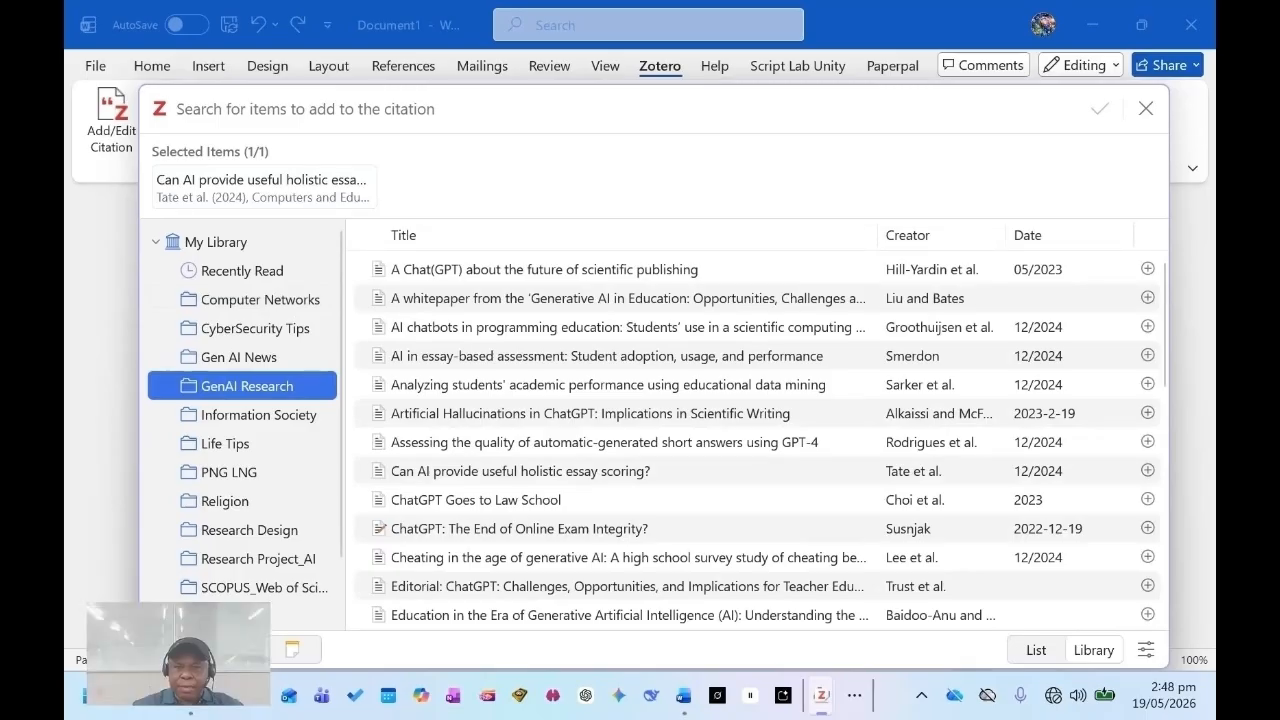
left_click(628, 298)
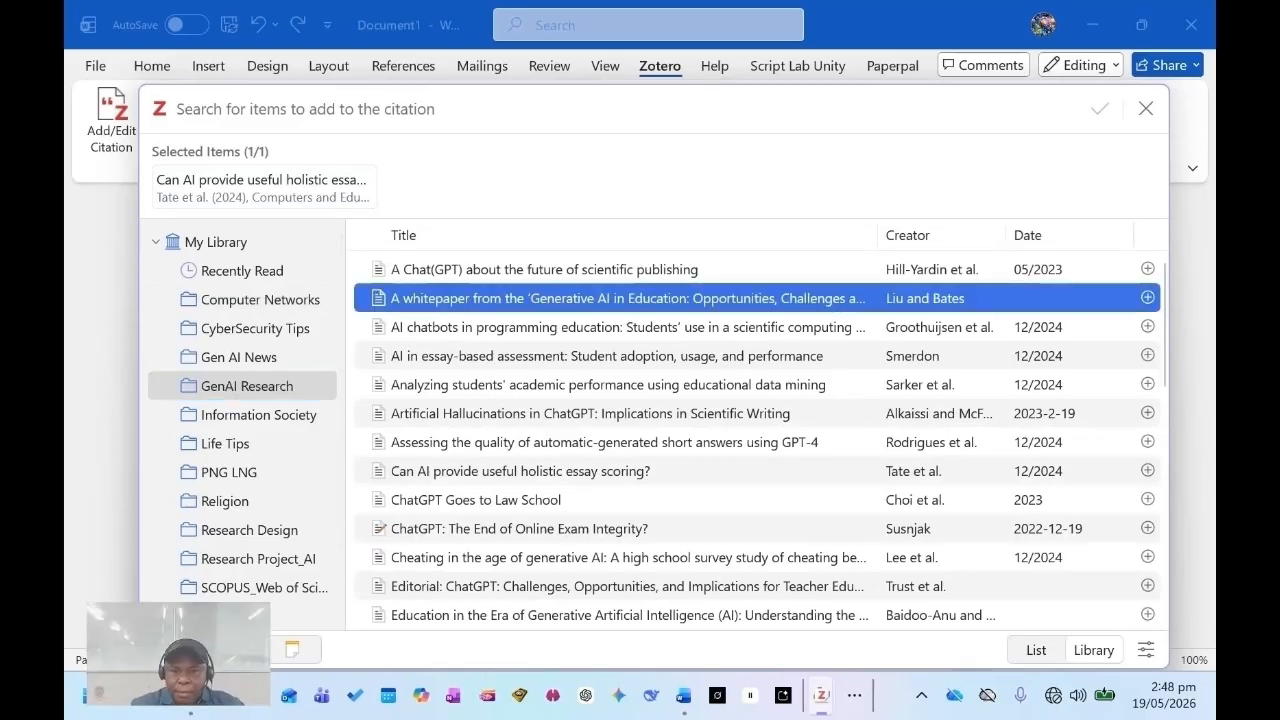
left_click(544, 269)
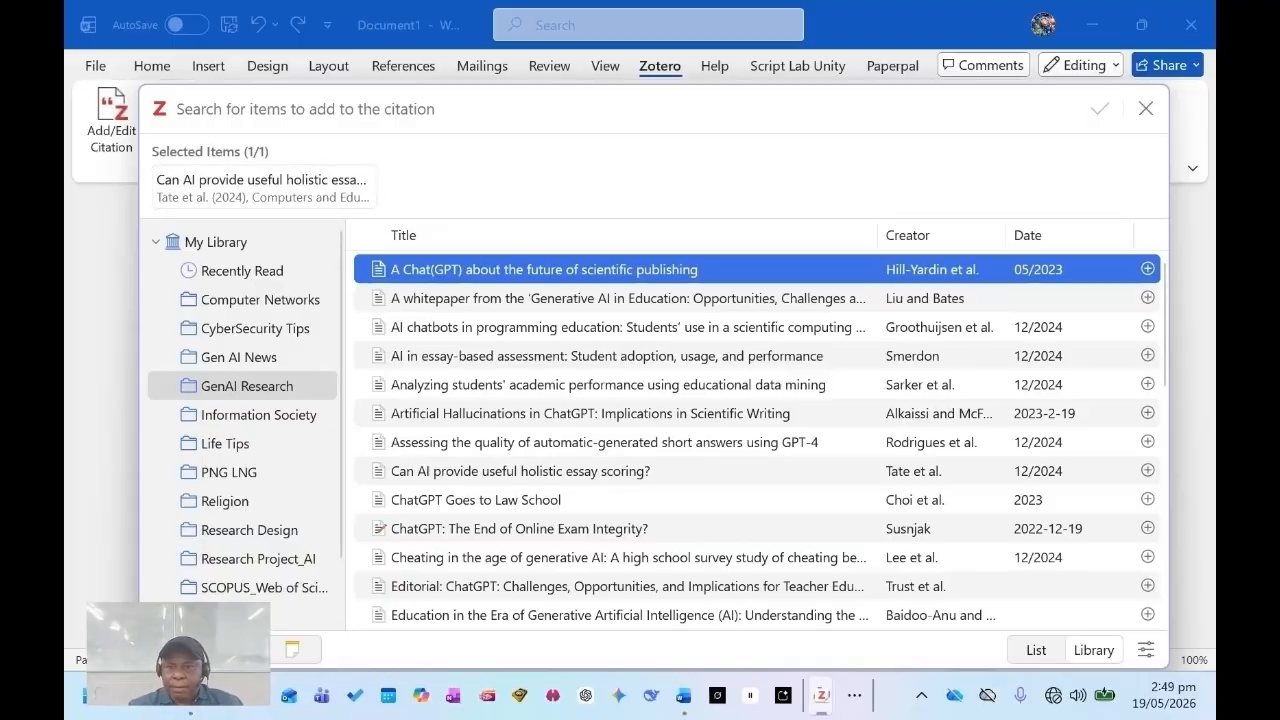
key("Return")
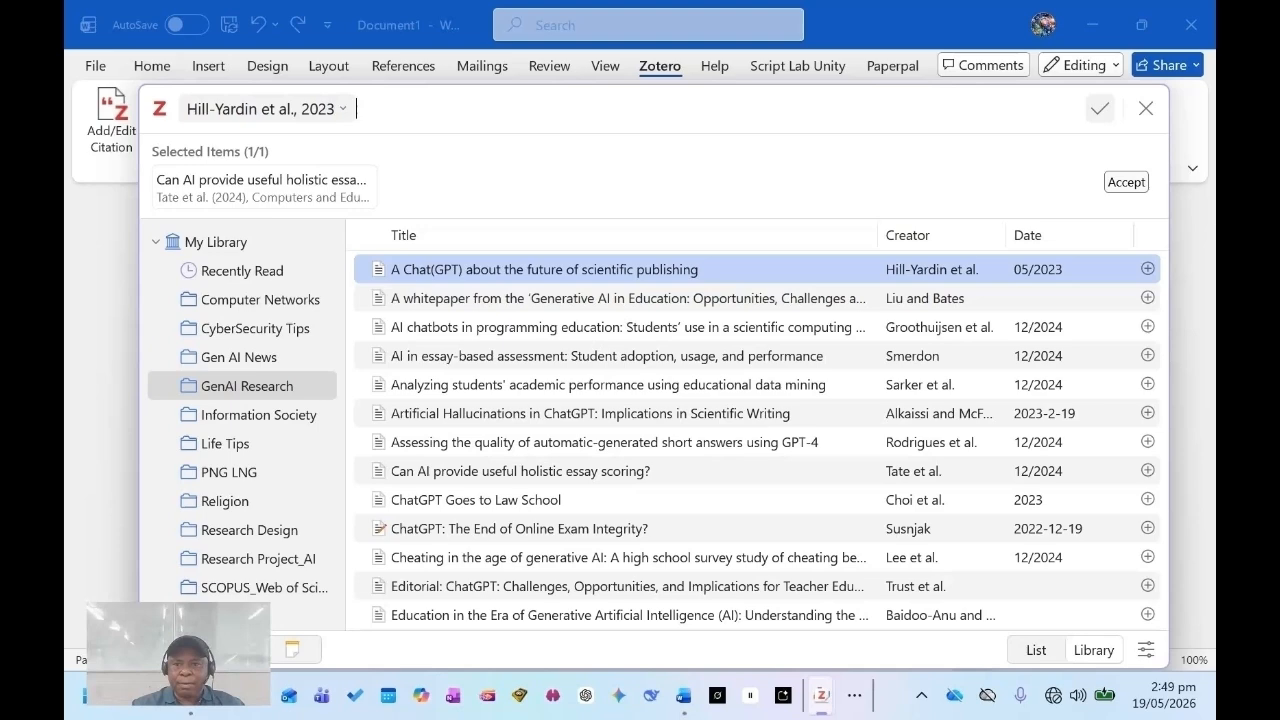
key("Return")
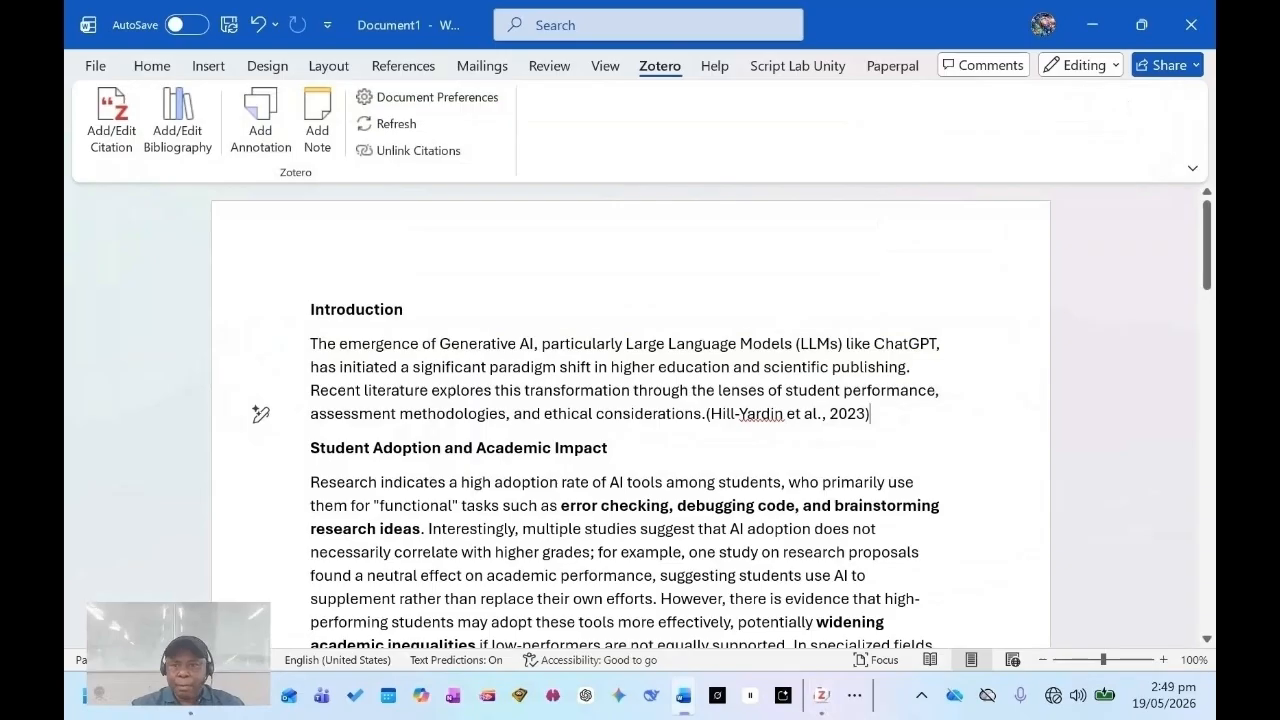
left_click_drag(870, 414, 702, 393)
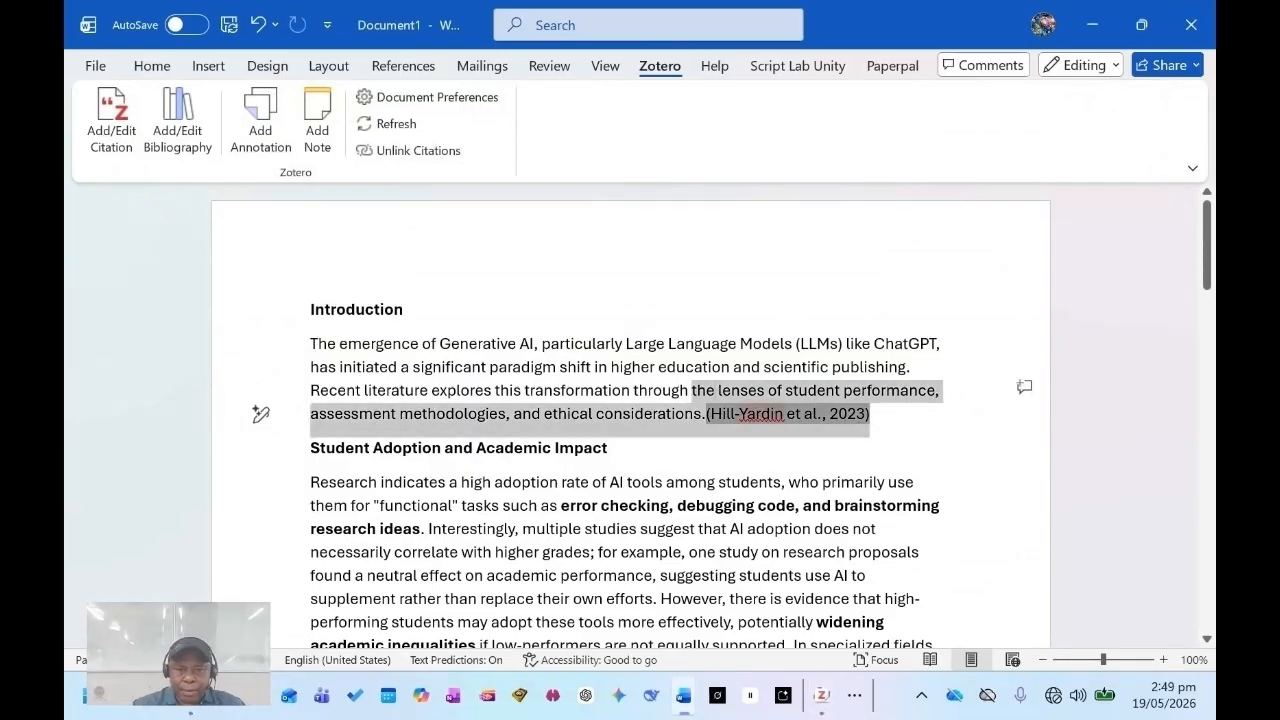
left_click(260, 448)
left_click_drag(870, 414, 732, 395)
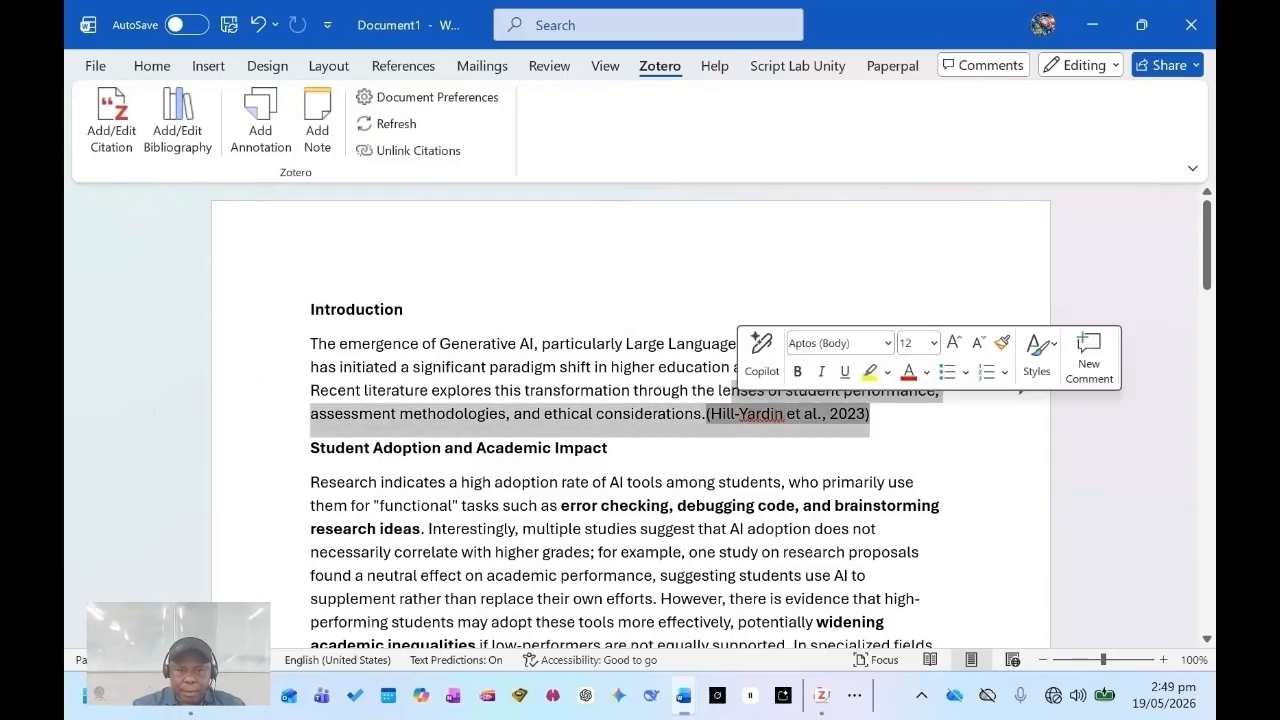
left_click(872, 414)
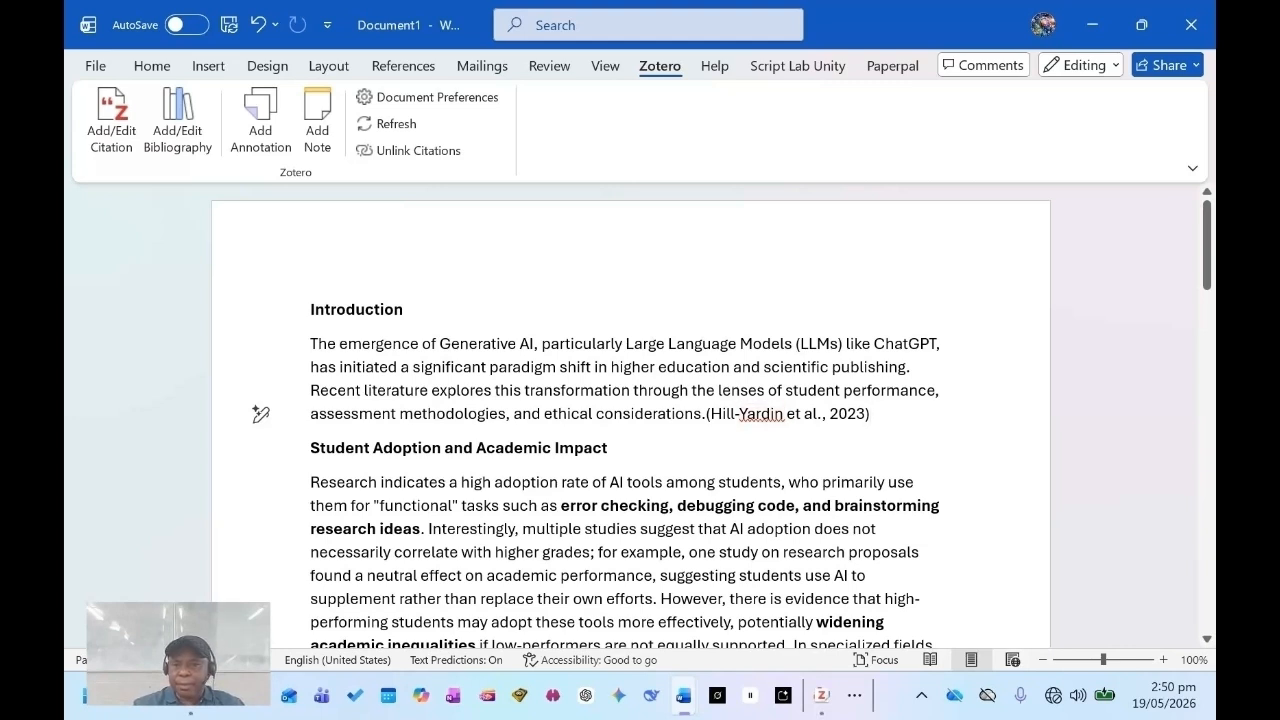
- Start a Zotero citation after the sentence ending "supplement rather than replace their own efforts" in the Student Adoption and Academic Impact section
scroll(630, 415, "down", 3)
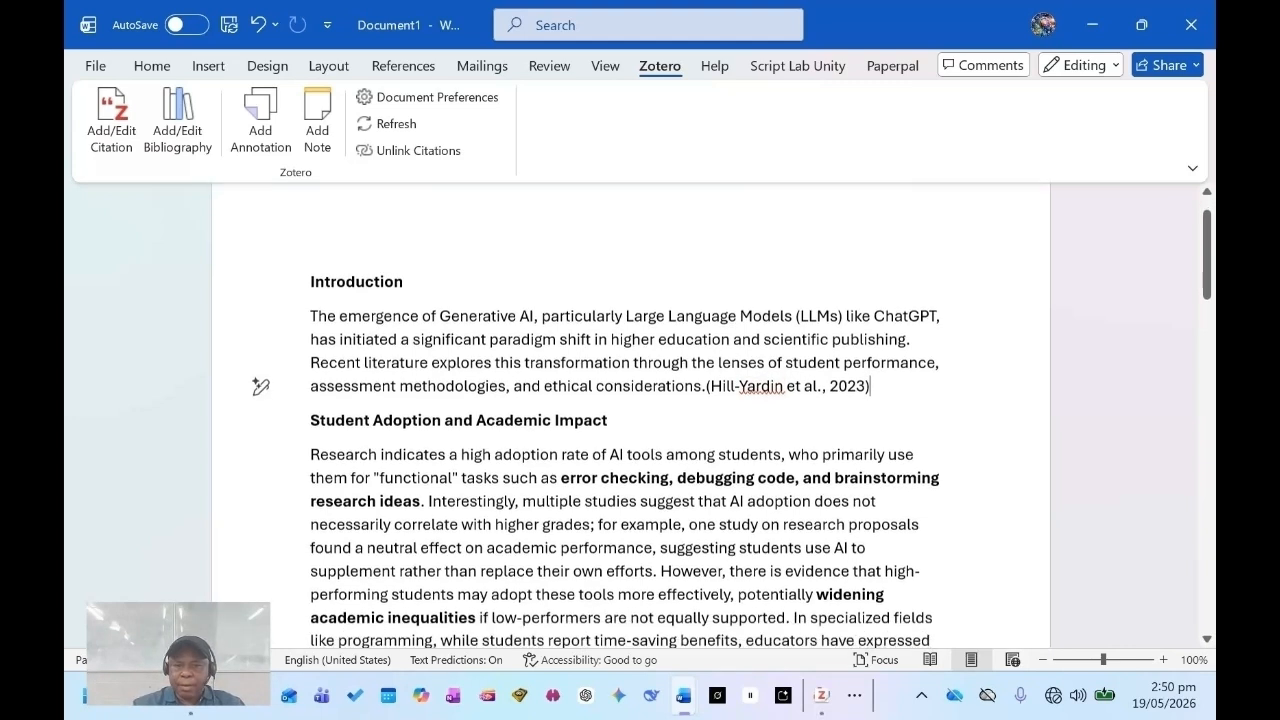
scroll(630, 415, "down", 1)
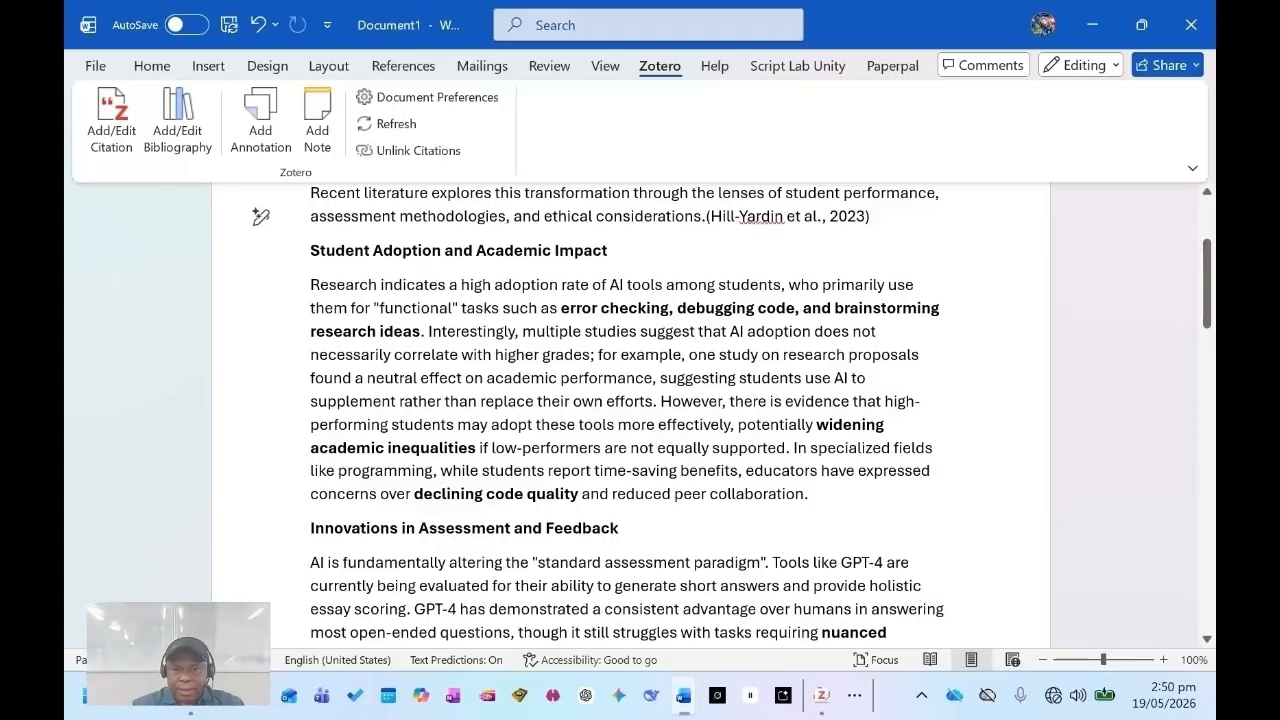
left_click_drag(428, 331, 806, 378)
left_click_drag(806, 378, 648, 401)
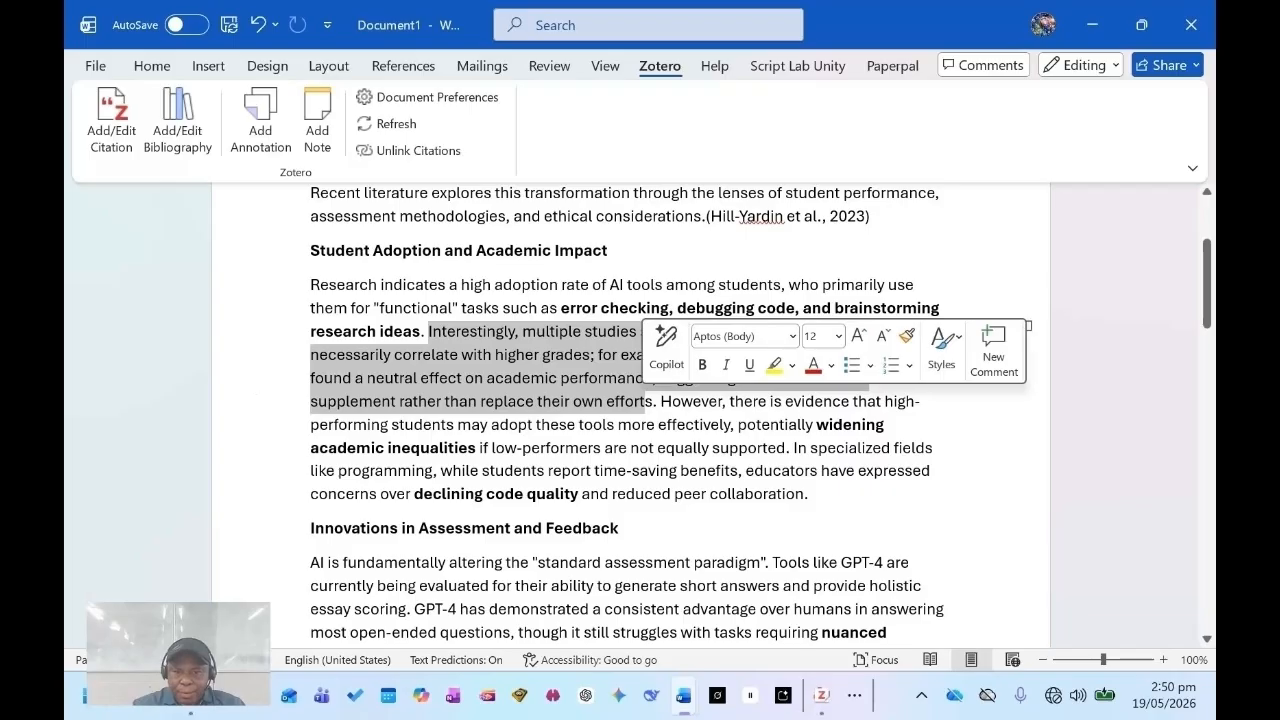
left_click(658, 402)
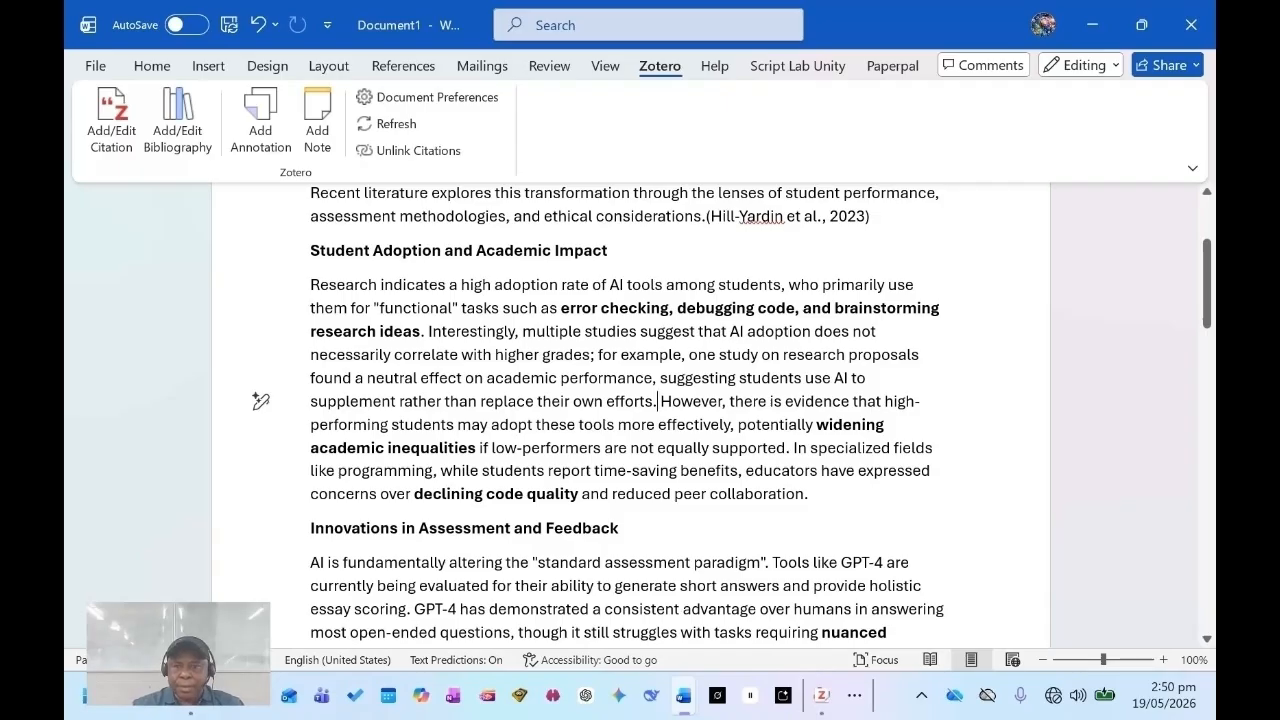
left_click(108, 115)
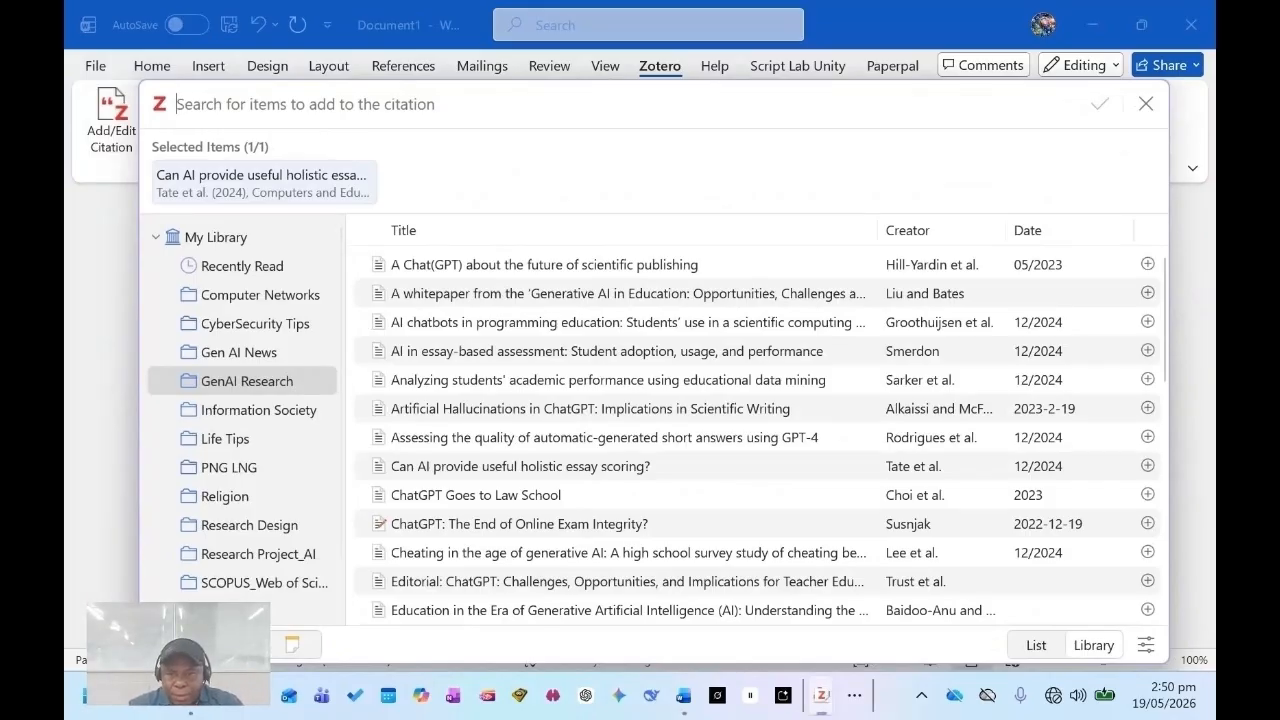
- Insert the citation for "How Does ChatGPT Perform on the Medical Licensing Exams?" from the GenAI Research collection
scroll(757, 435, "down", 3)
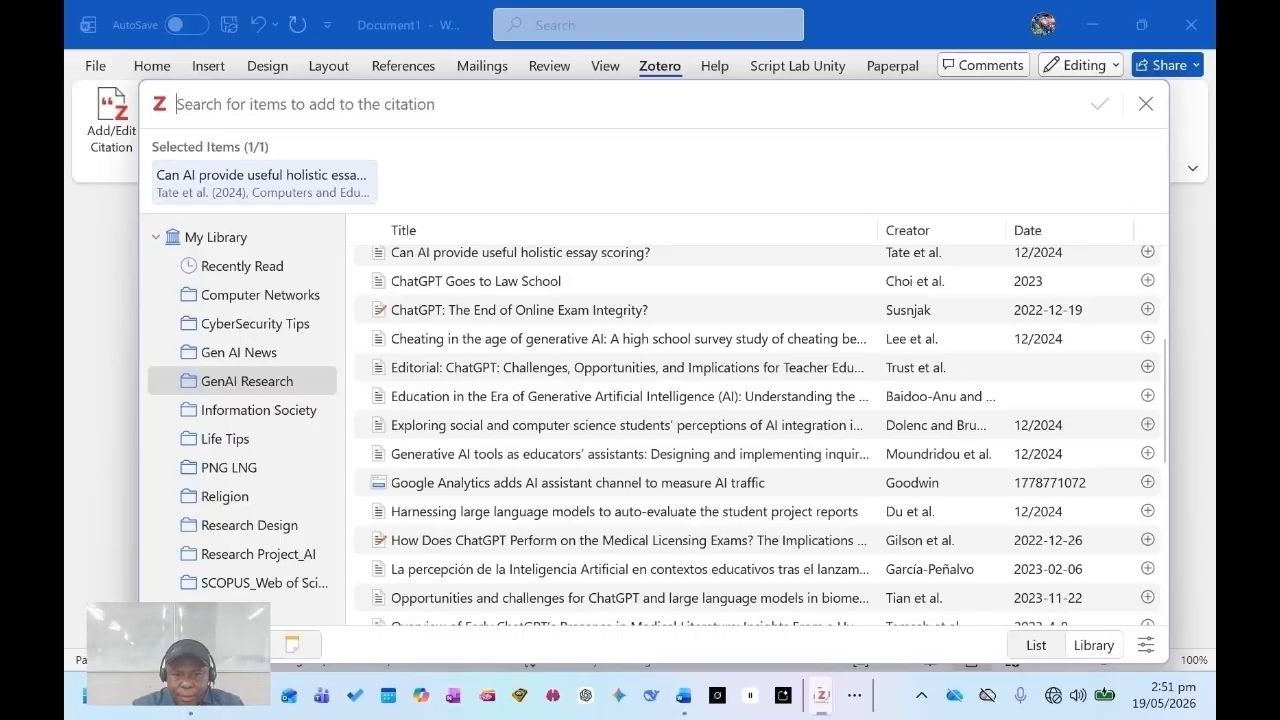
scroll(757, 435, "down", 3)
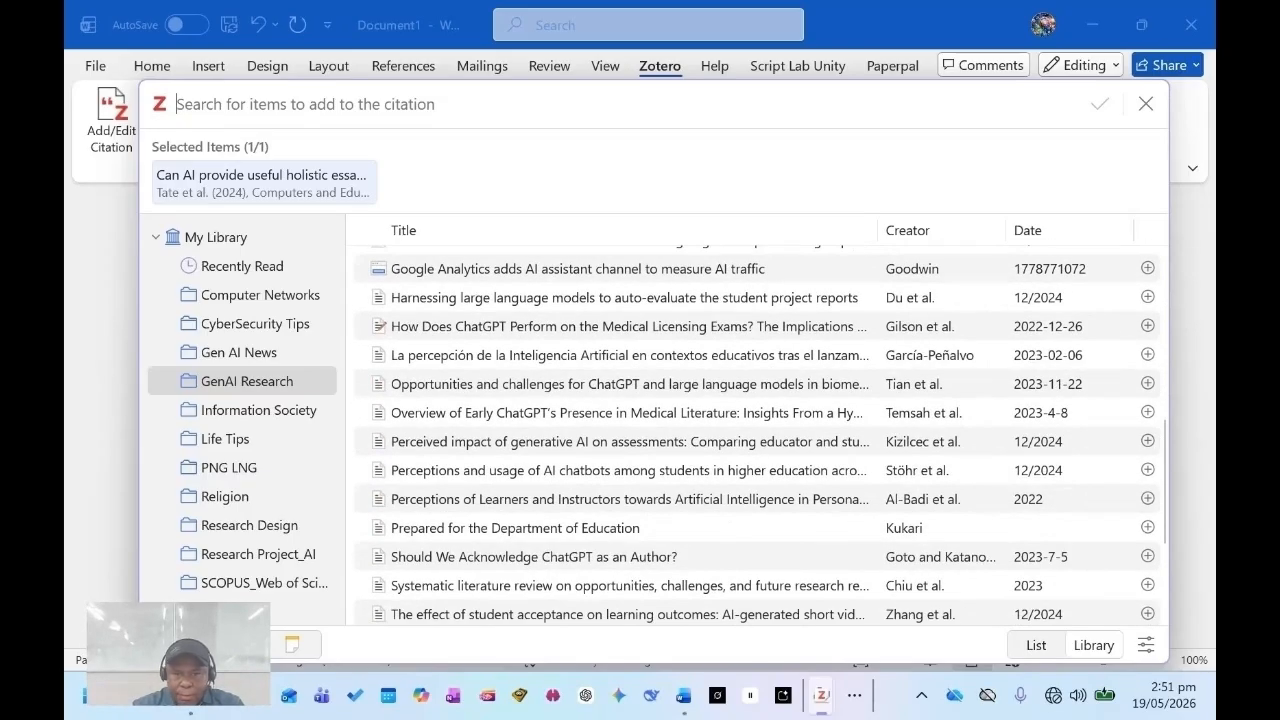
scroll(757, 435, "down", 3)
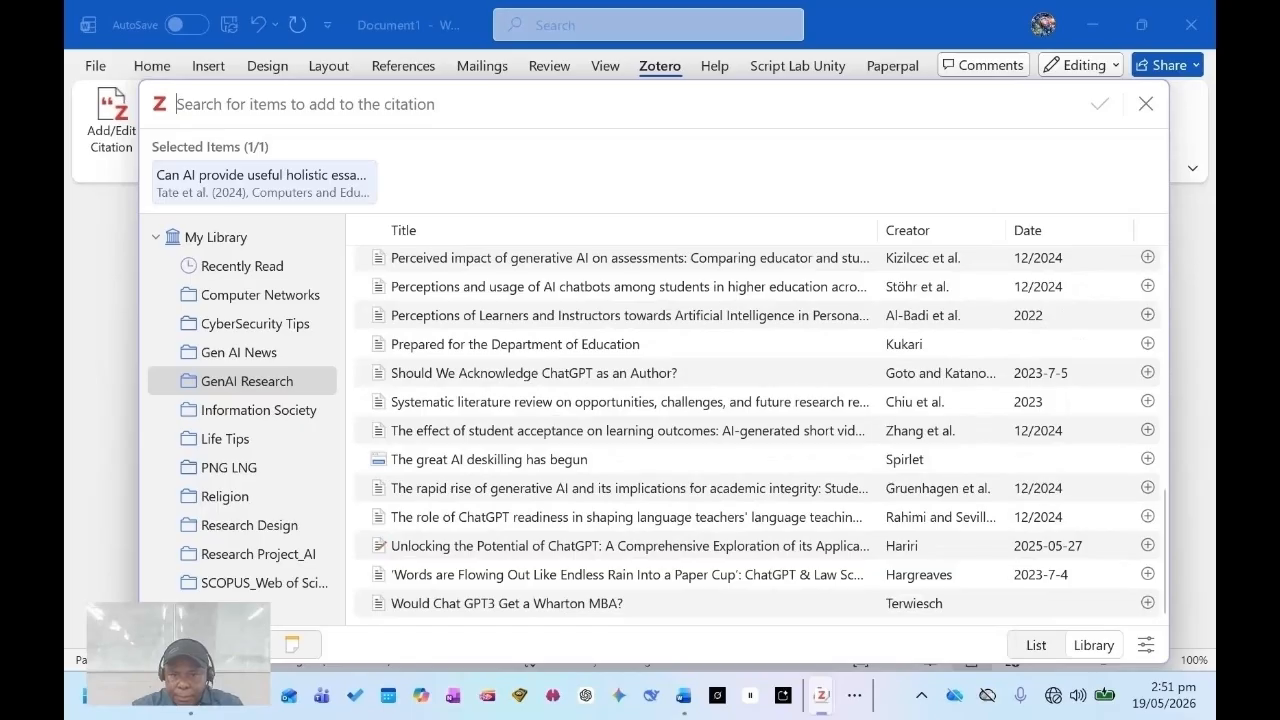
scroll(757, 434, "up", 3)
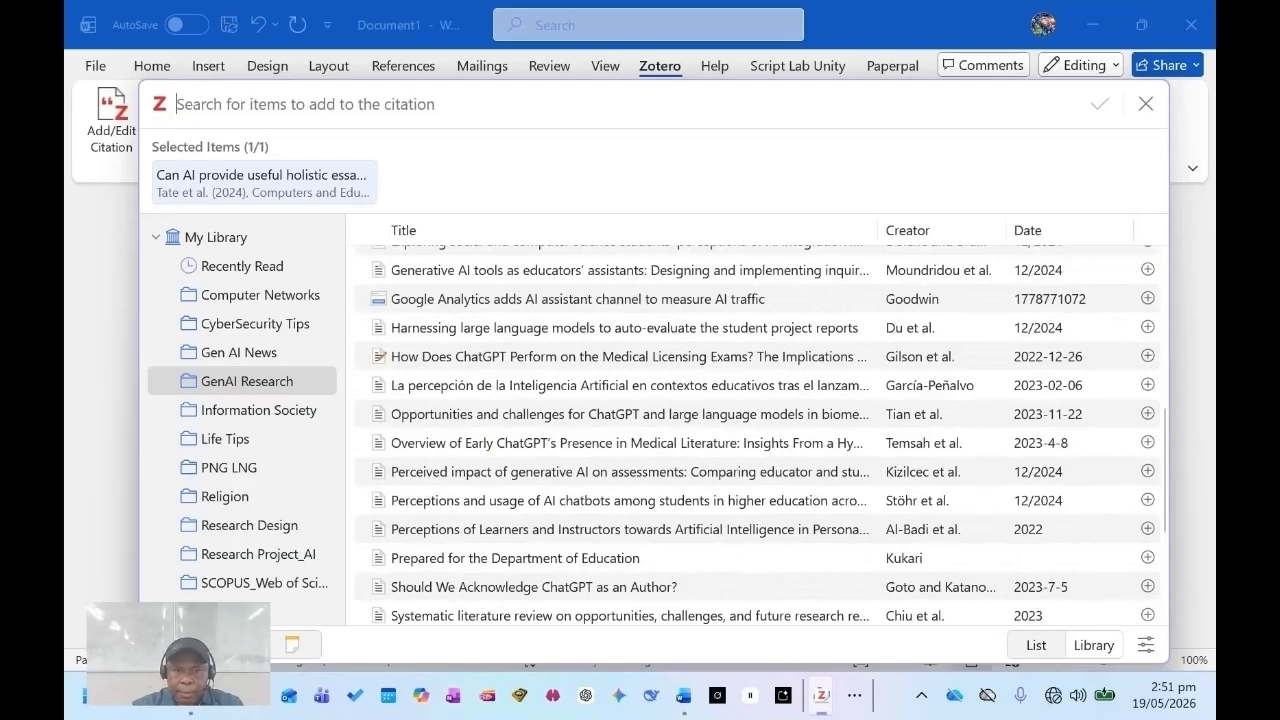
left_click(628, 357)
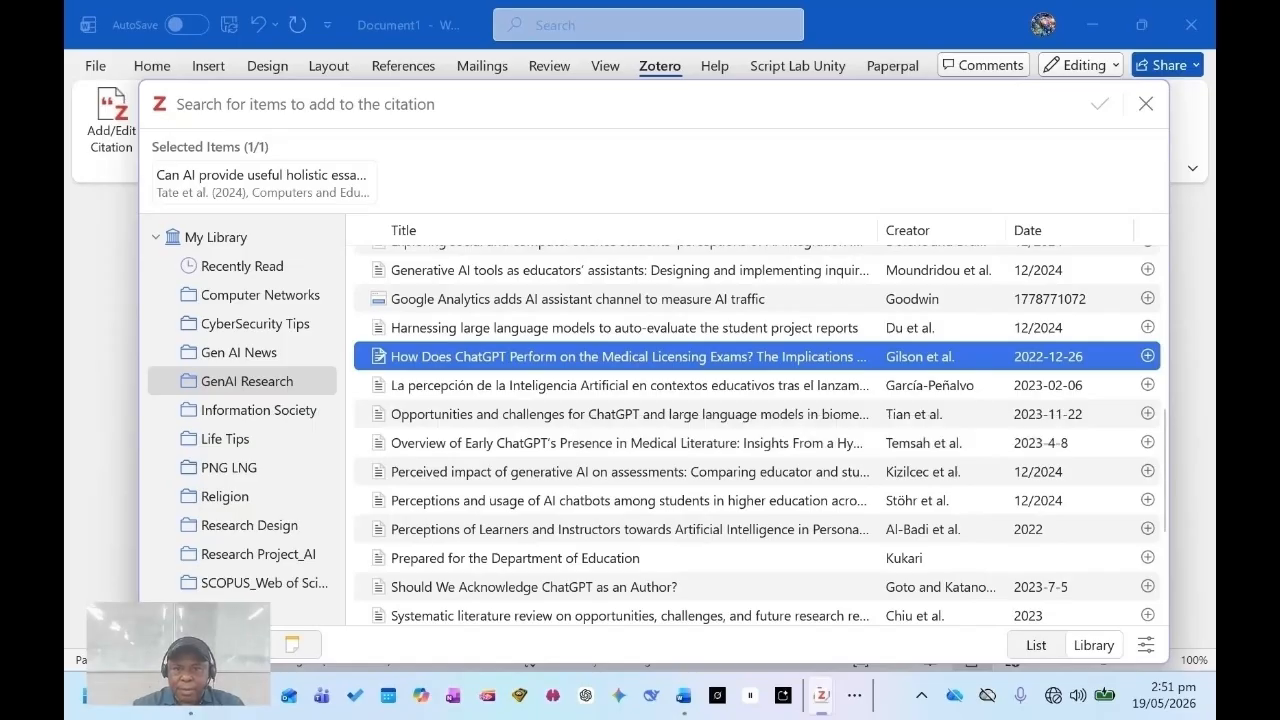
key("Return")
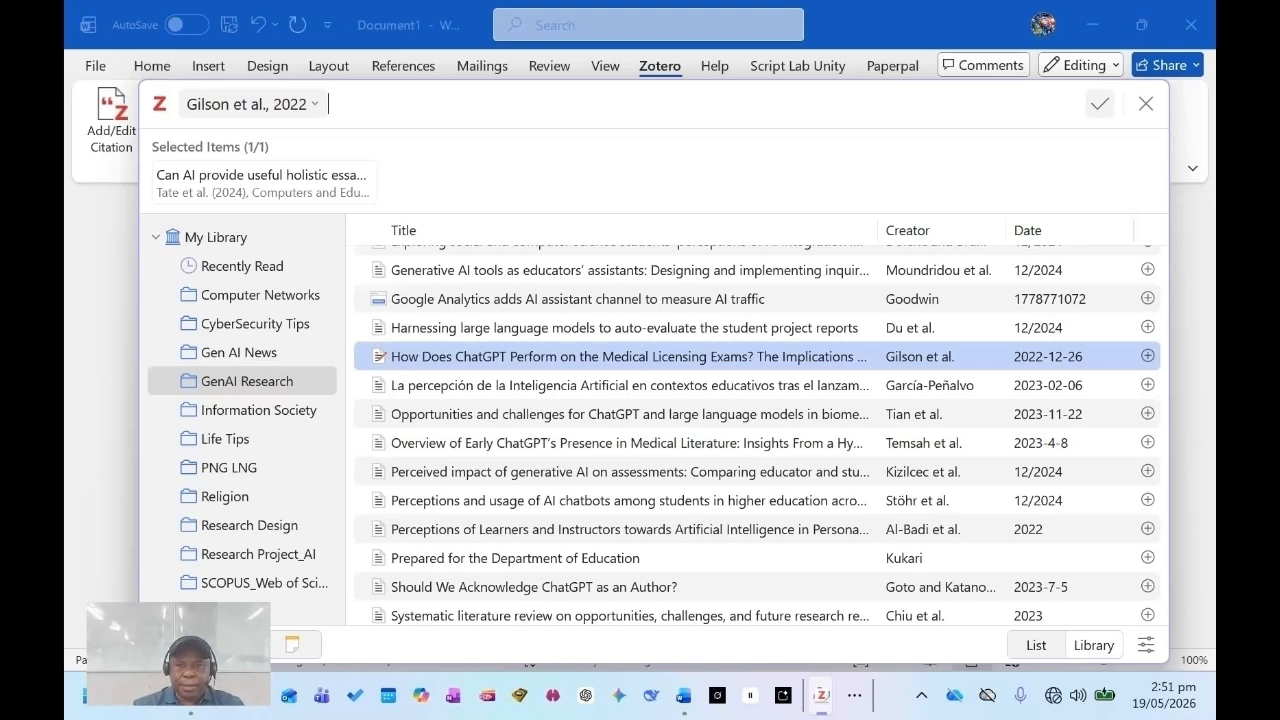
left_click(1100, 103)
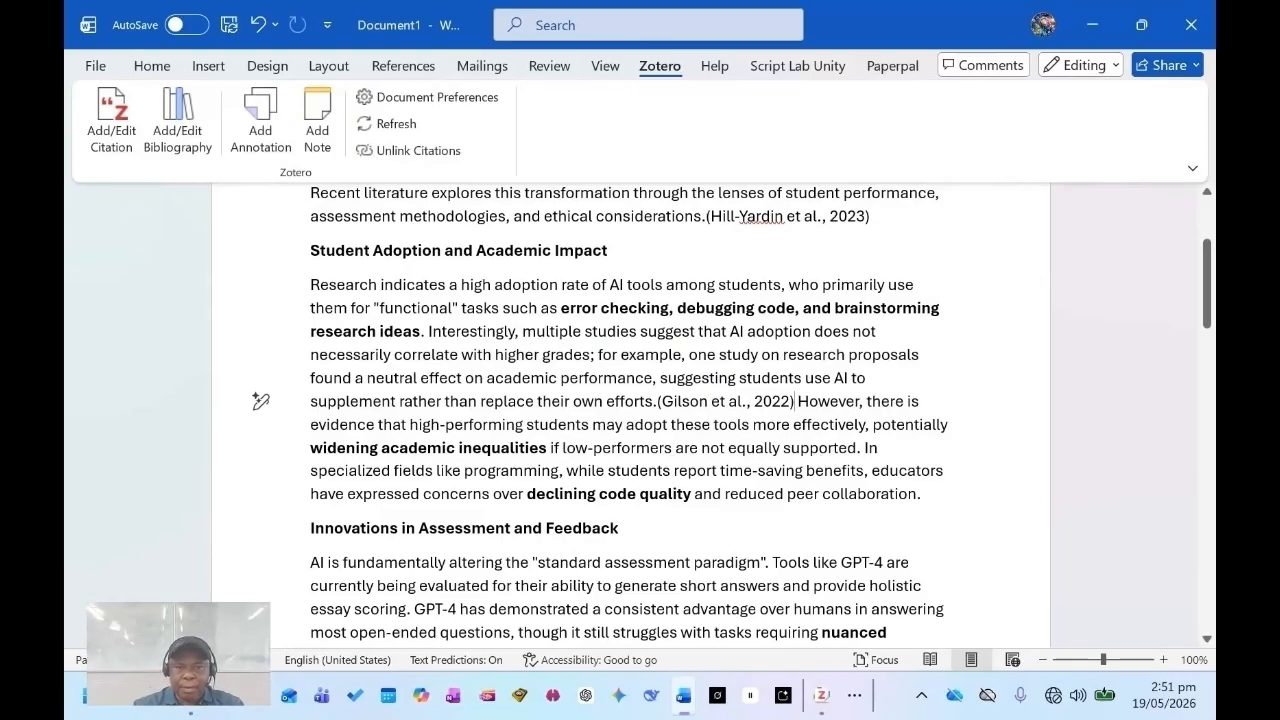
- Cite "ChatGPT Goes to Law School" just before "AI offers a scalable solution" in the Innovations in Assessment and Feedback section
scroll(730, 415, "down", 3)
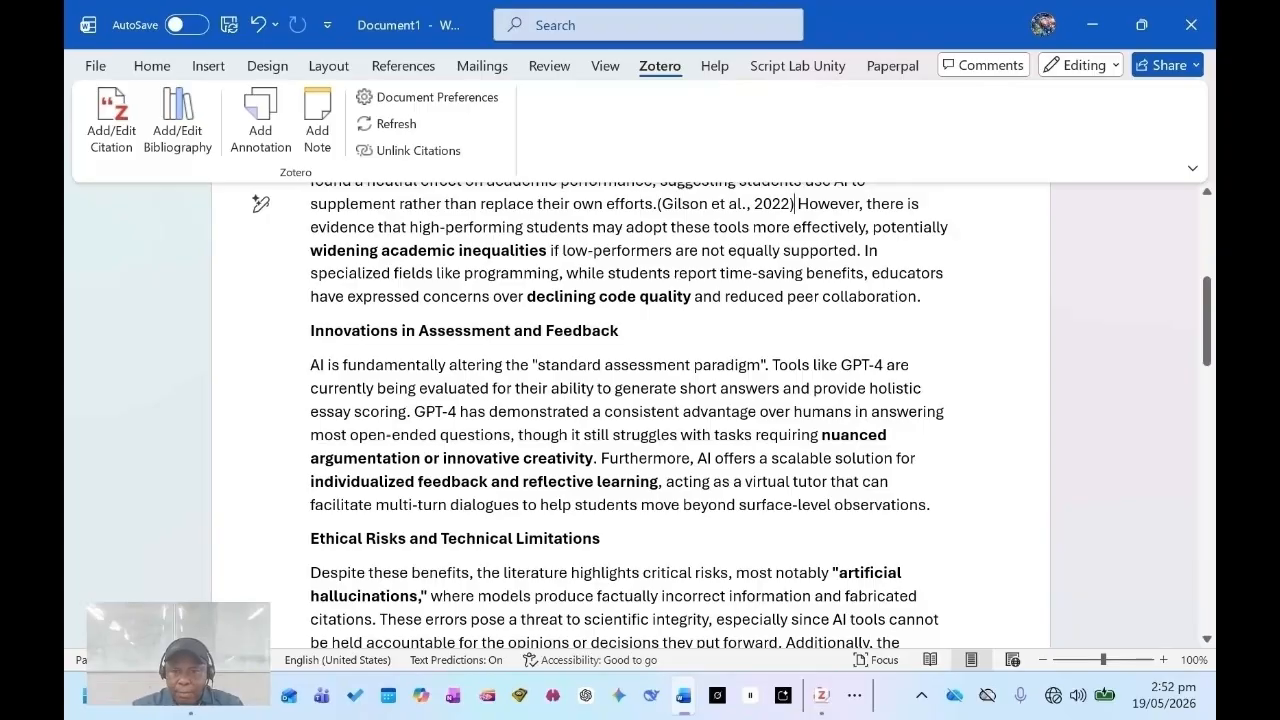
left_click(698, 458)
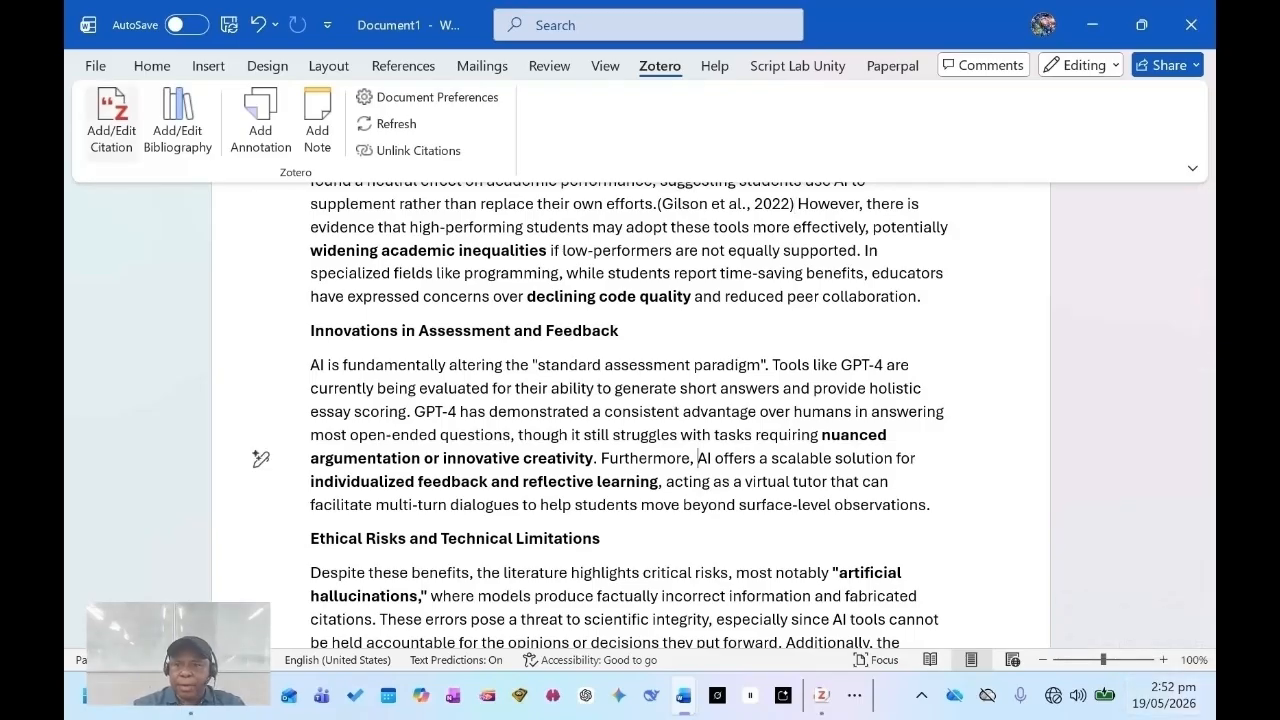
left_click(111, 118)
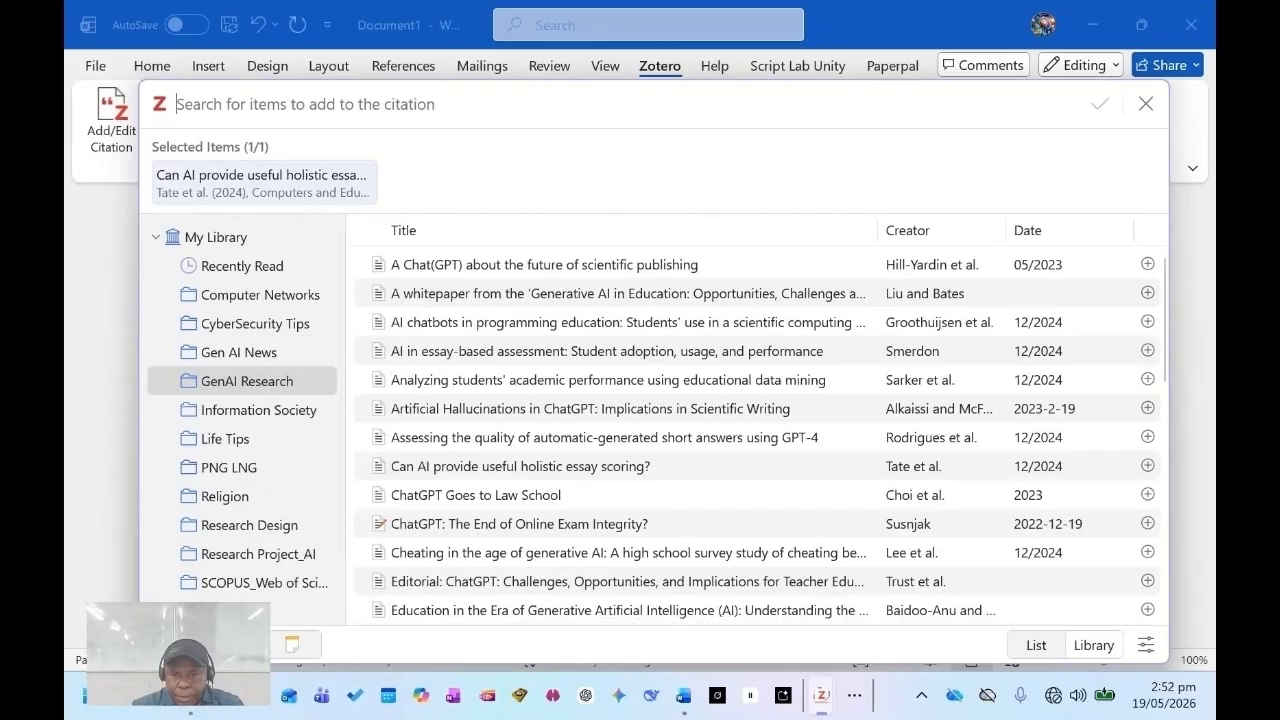
left_click(476, 495)
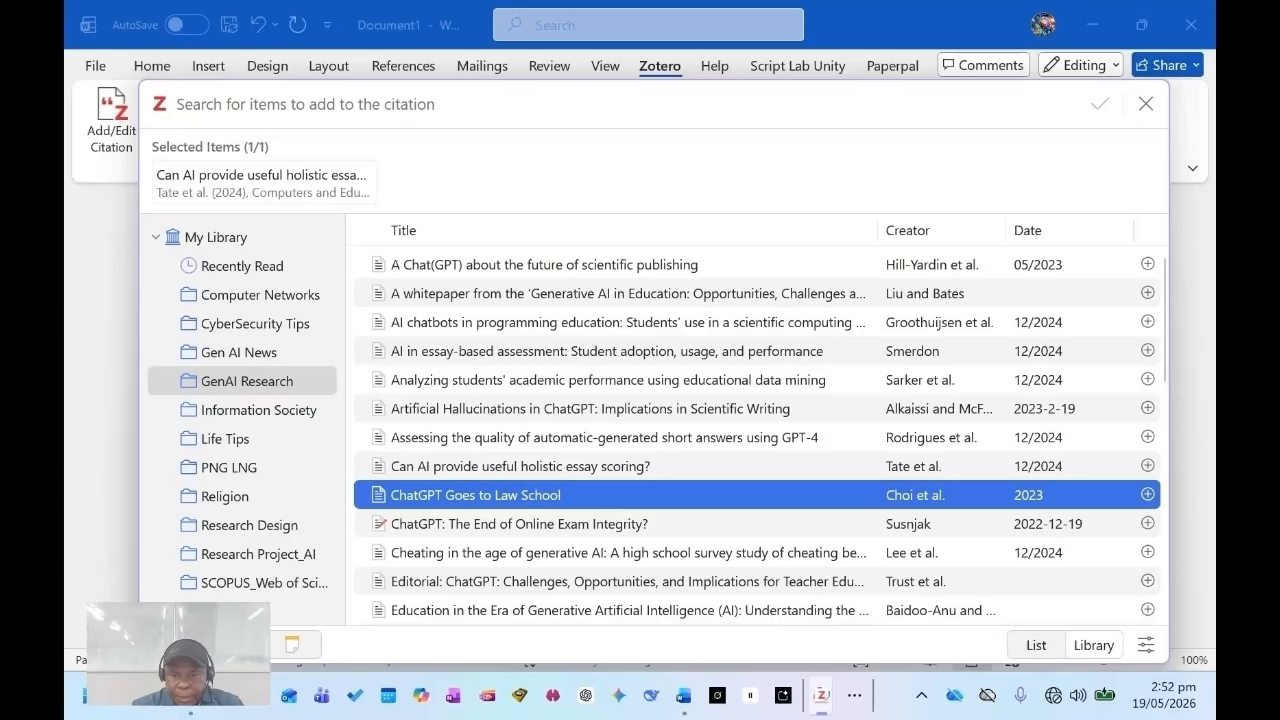
key("Return")
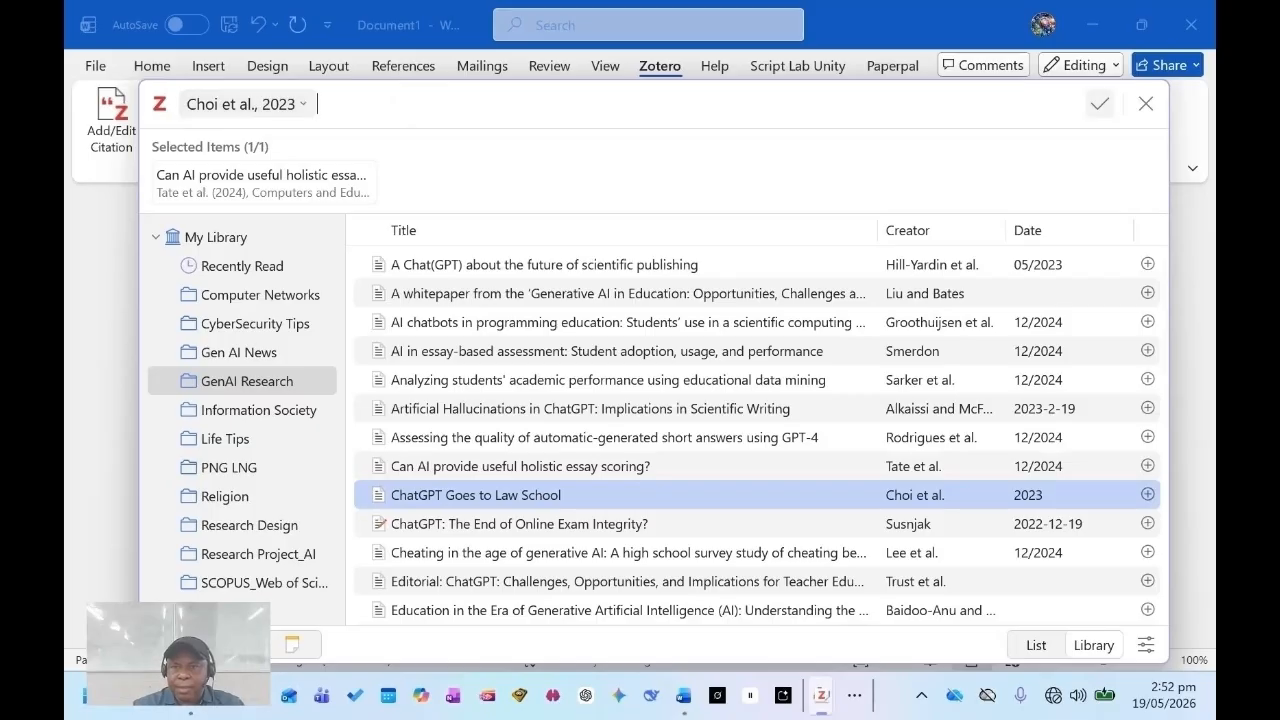
left_click(1100, 103)
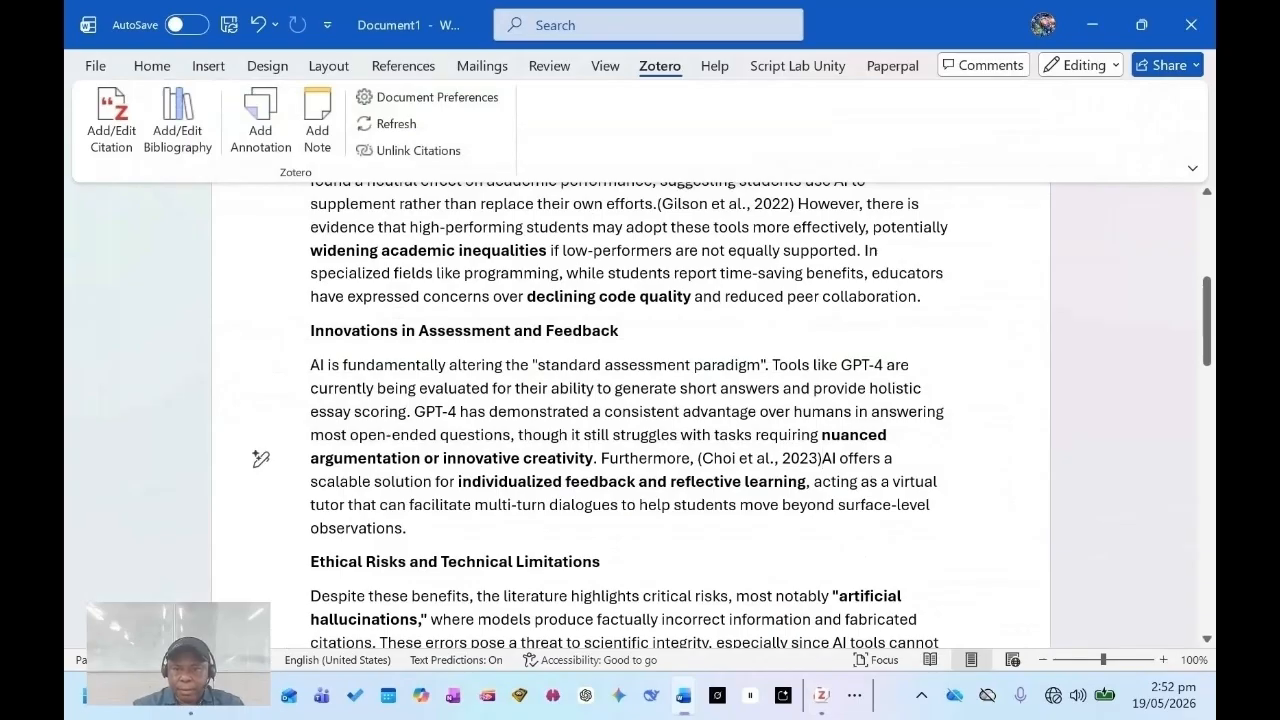
- Cite "Google Analytics adds AI assistant channel to measure AI traffic" at the end of the Ethical Risks and Technical Limitations paragraph
scroll(630, 415, "down", 6)
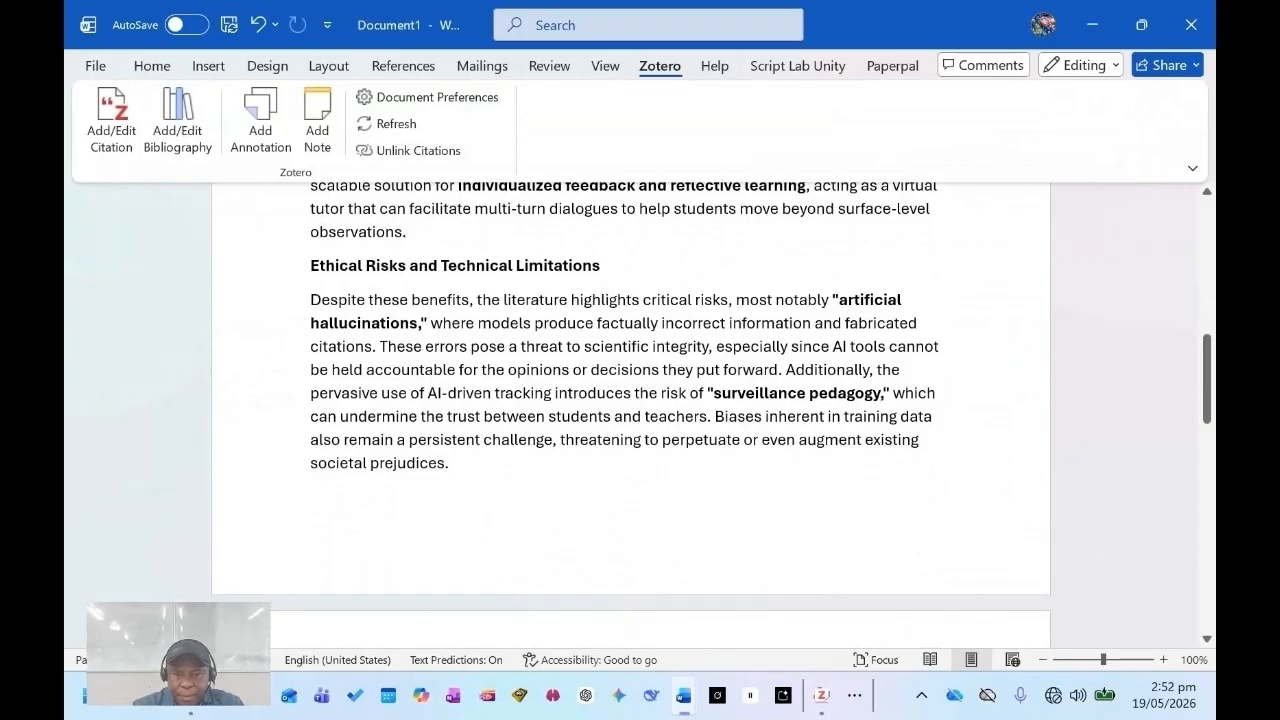
left_click(450, 463)
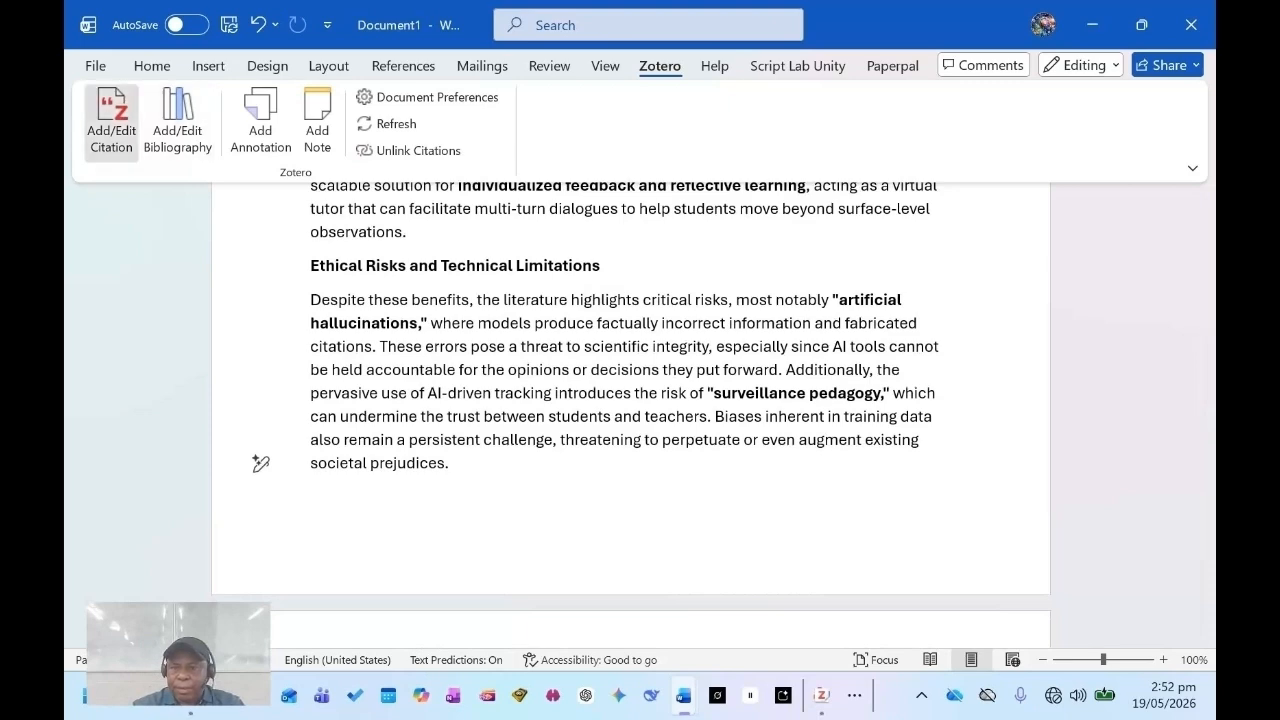
left_click(111, 118)
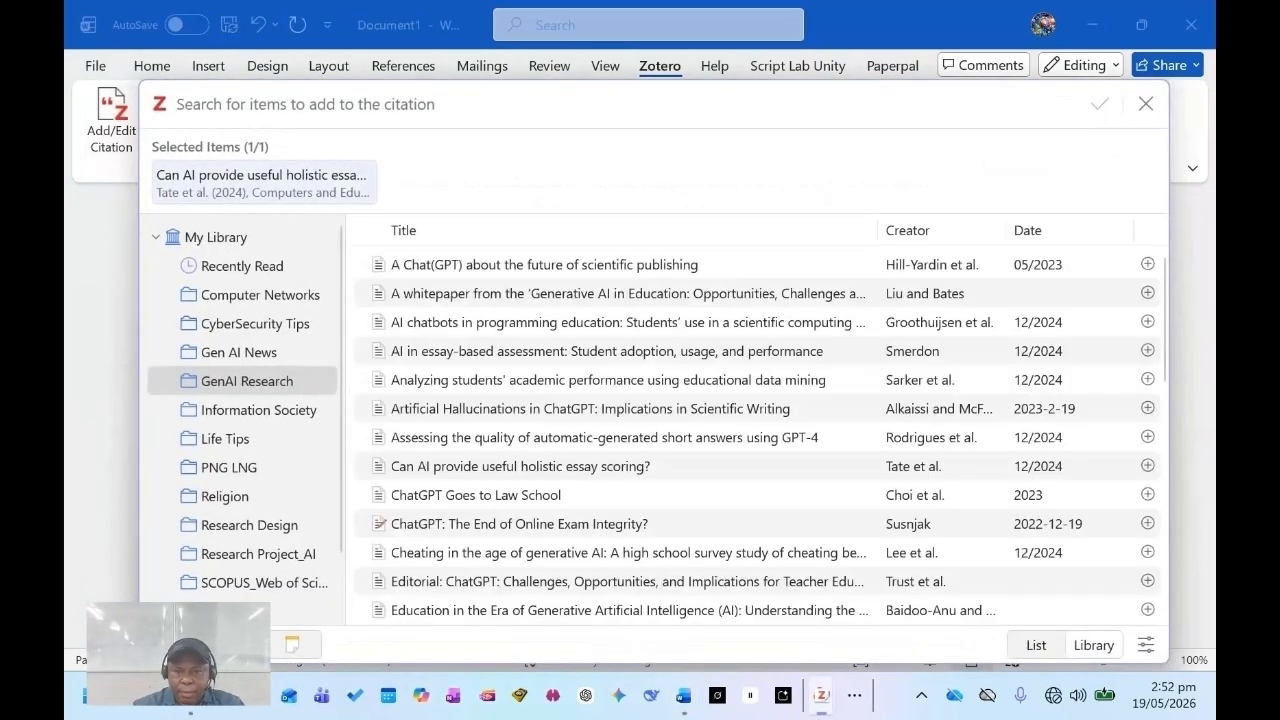
scroll(760, 430, "down", 4)
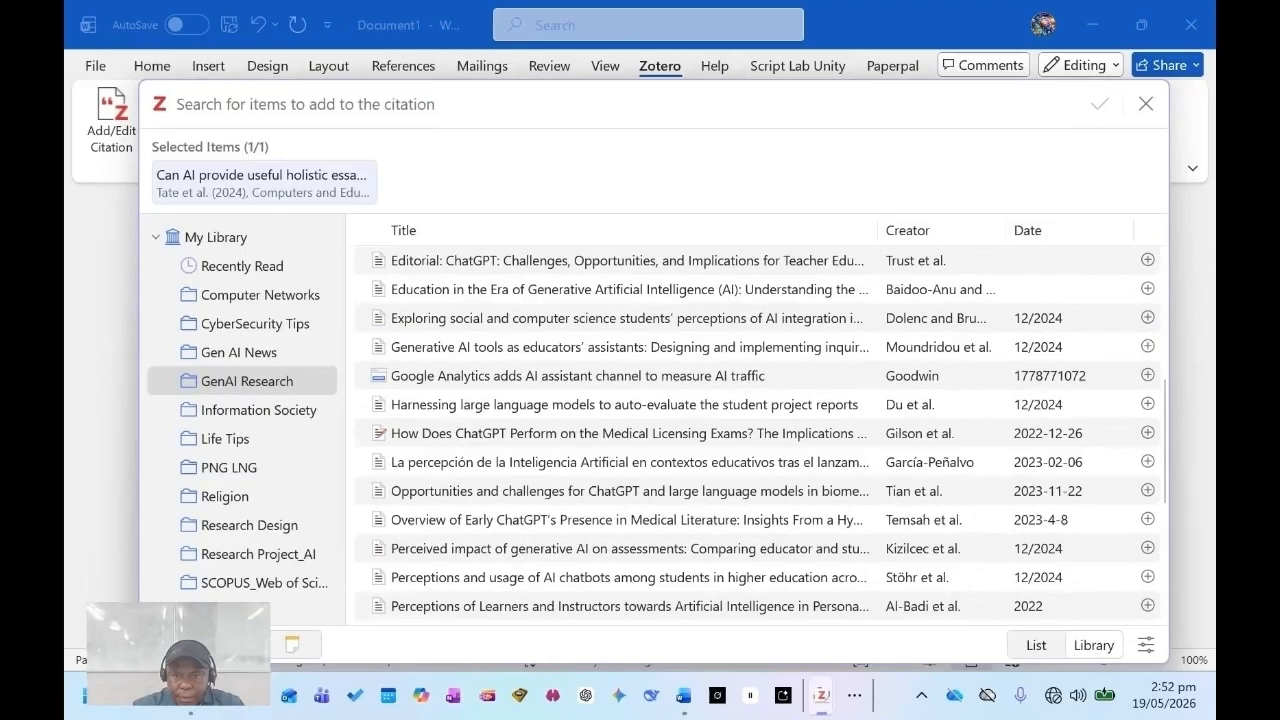
left_click(598, 436)
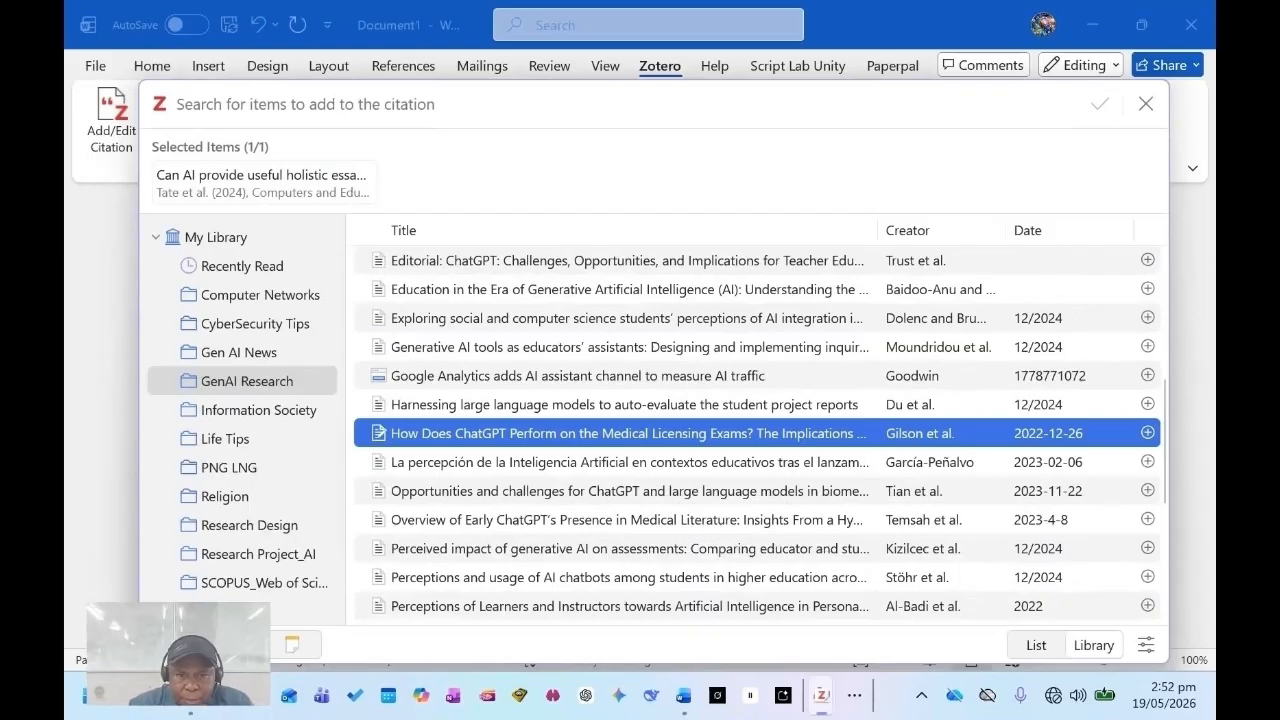
left_click(598, 376)
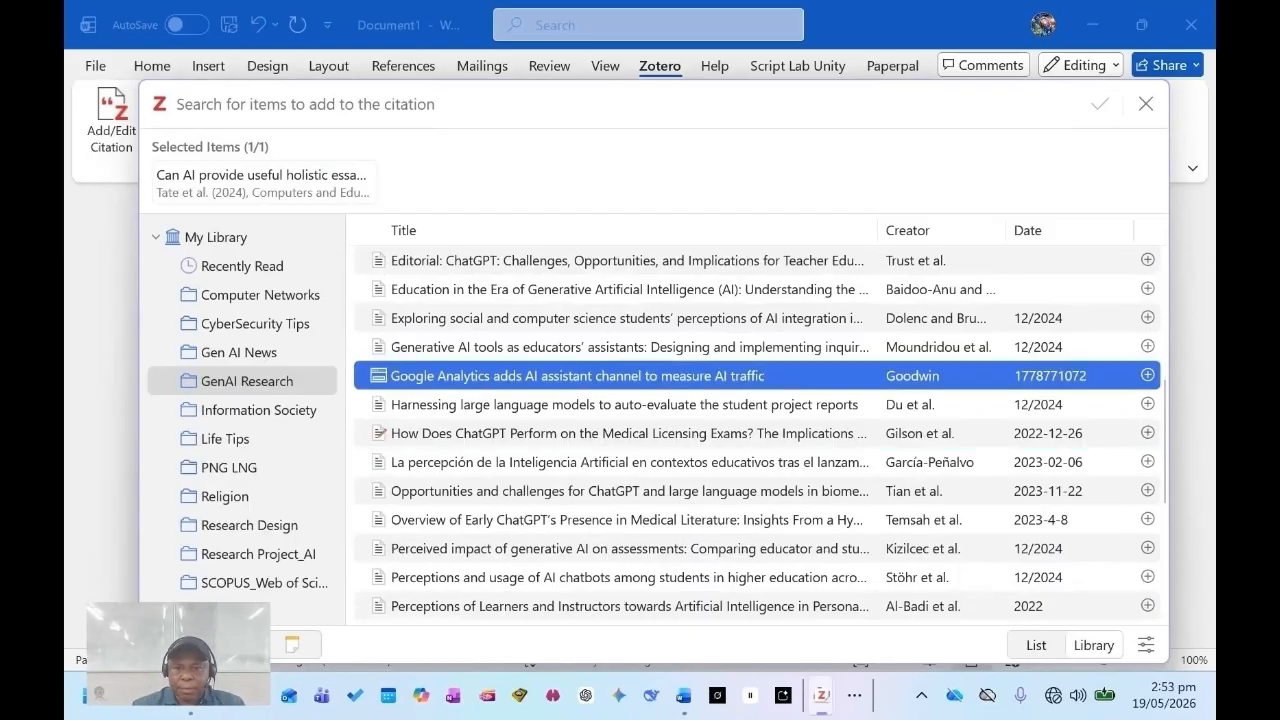
key("Return")
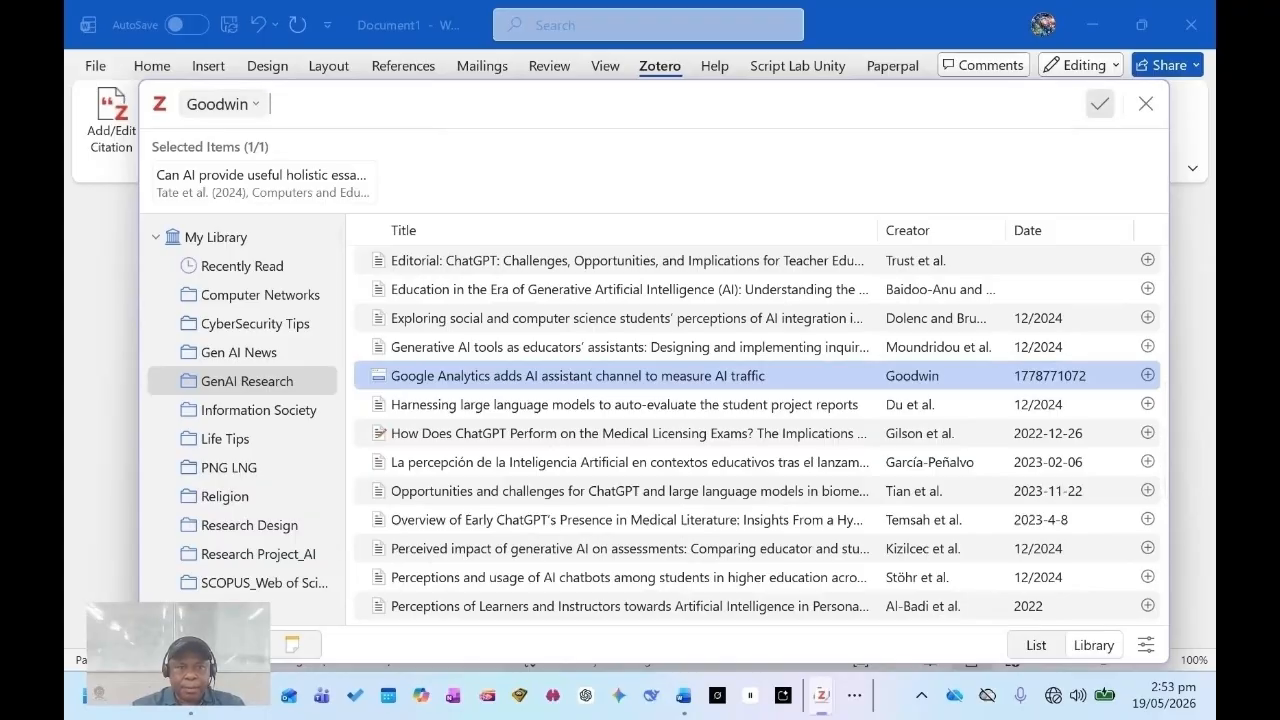
key("Return")
- Cite "Artificial Hallucinations in ChatGPT: Implications in Scientific Writing" after "for human instruction." in the Conclusion
scroll(257, 323, "down", 8)
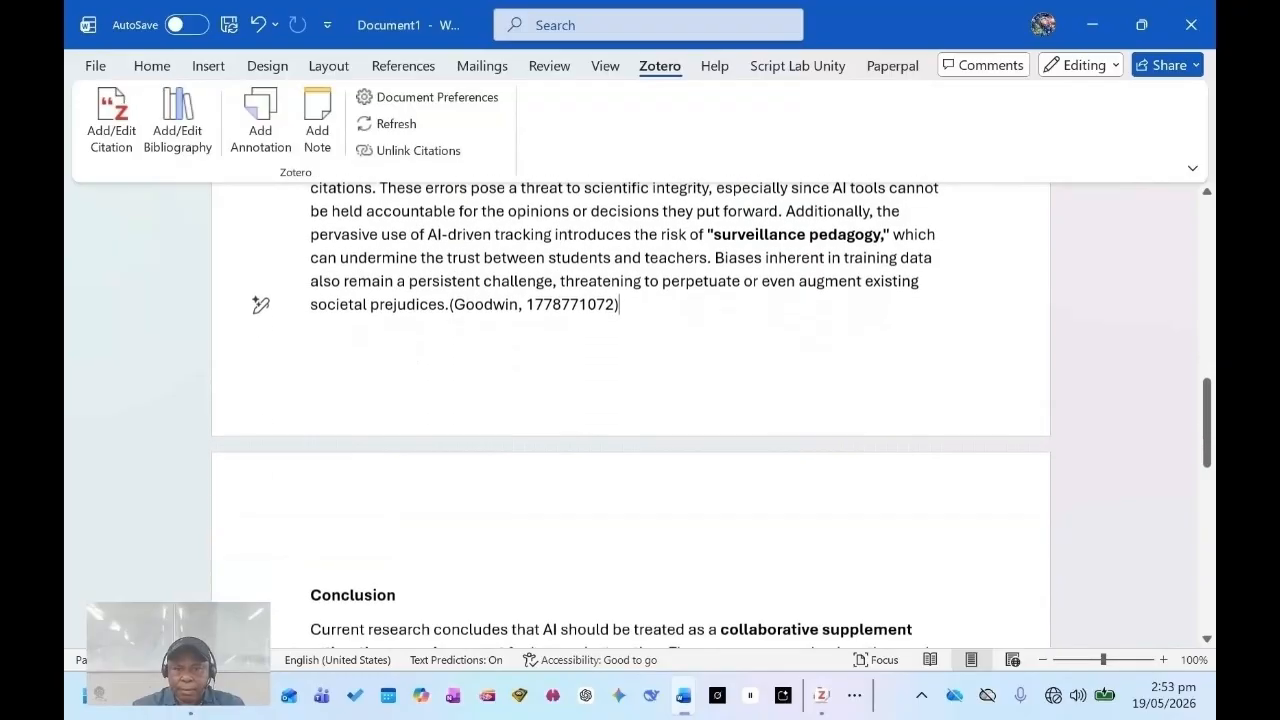
scroll(630, 420, "up", 2)
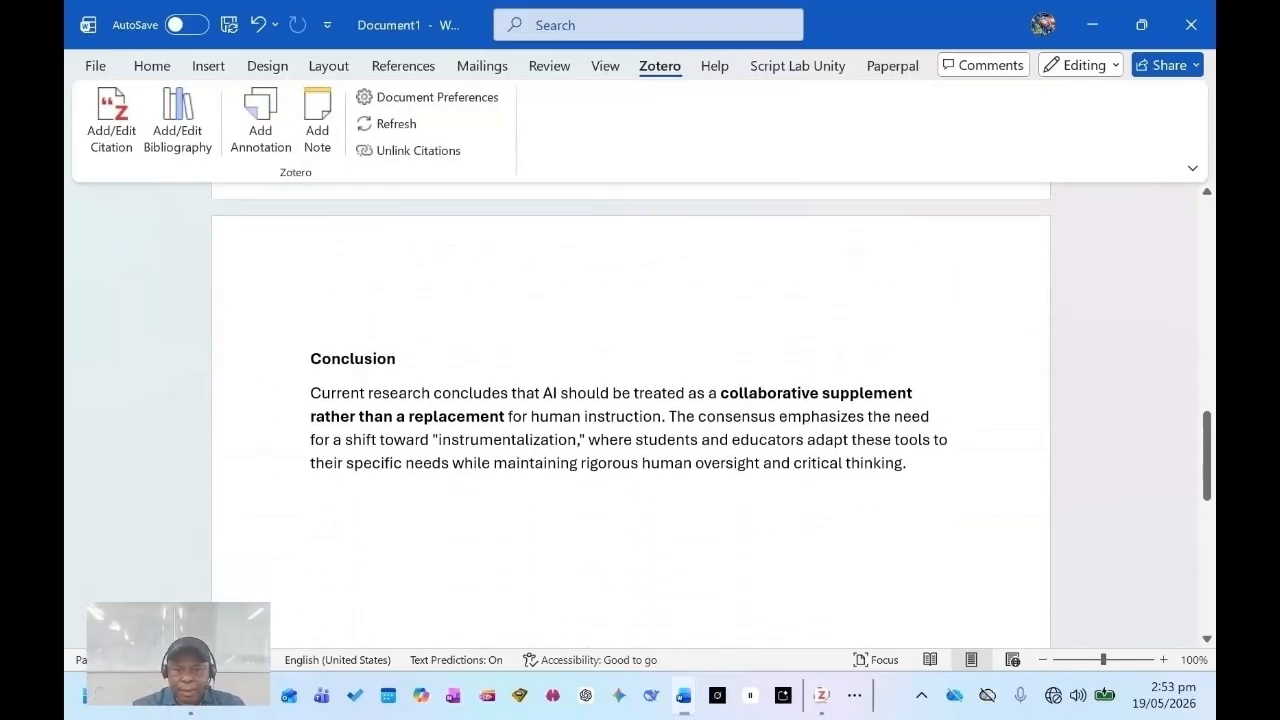
left_click(669, 417)
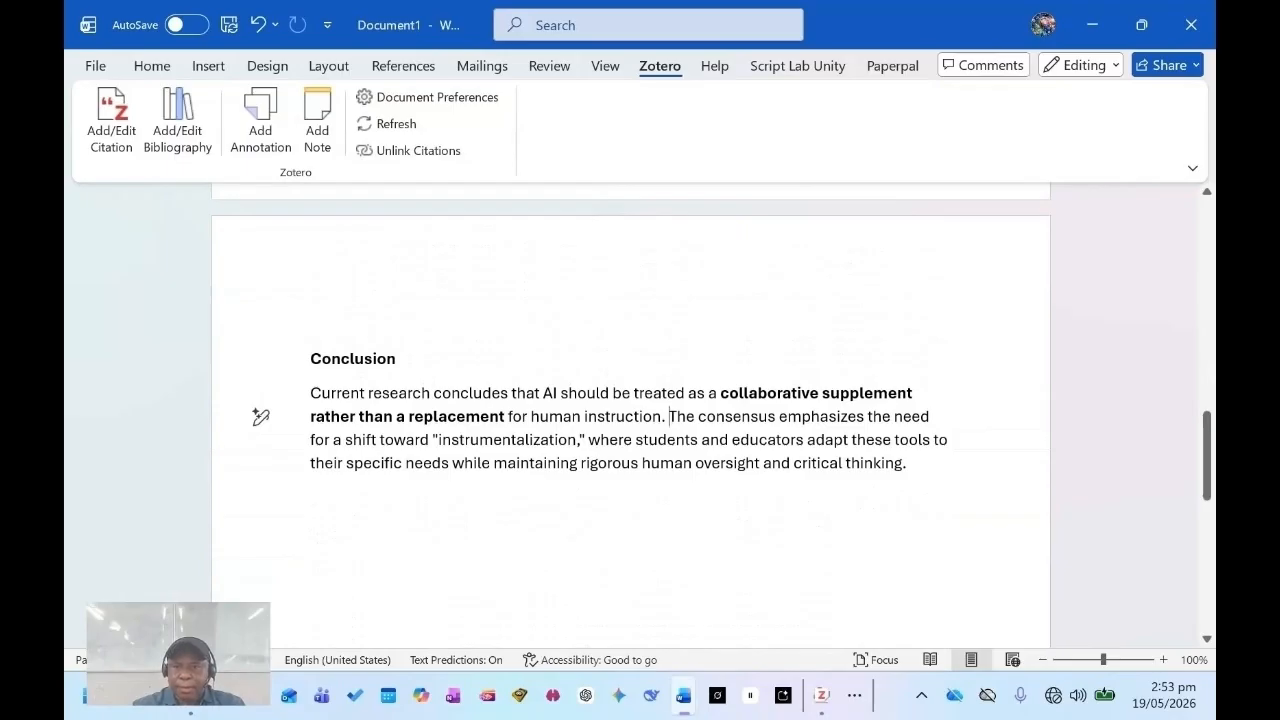
left_click(111, 121)
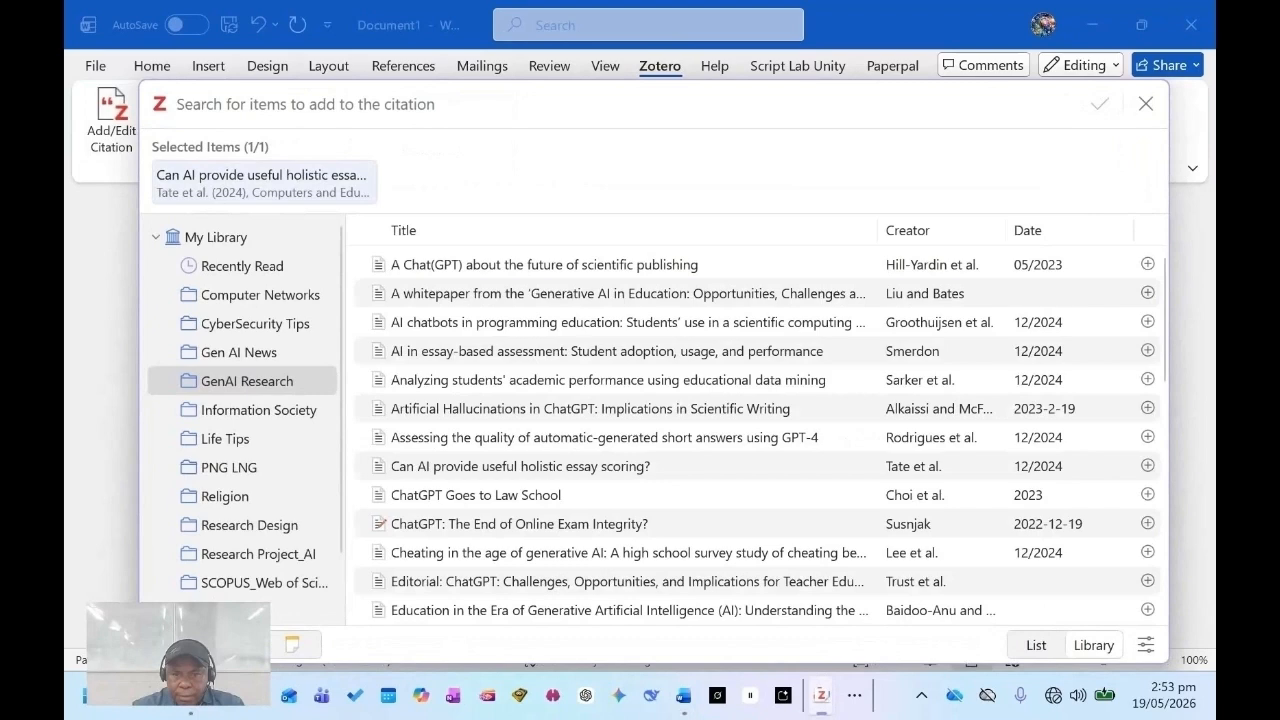
left_click(590, 409)
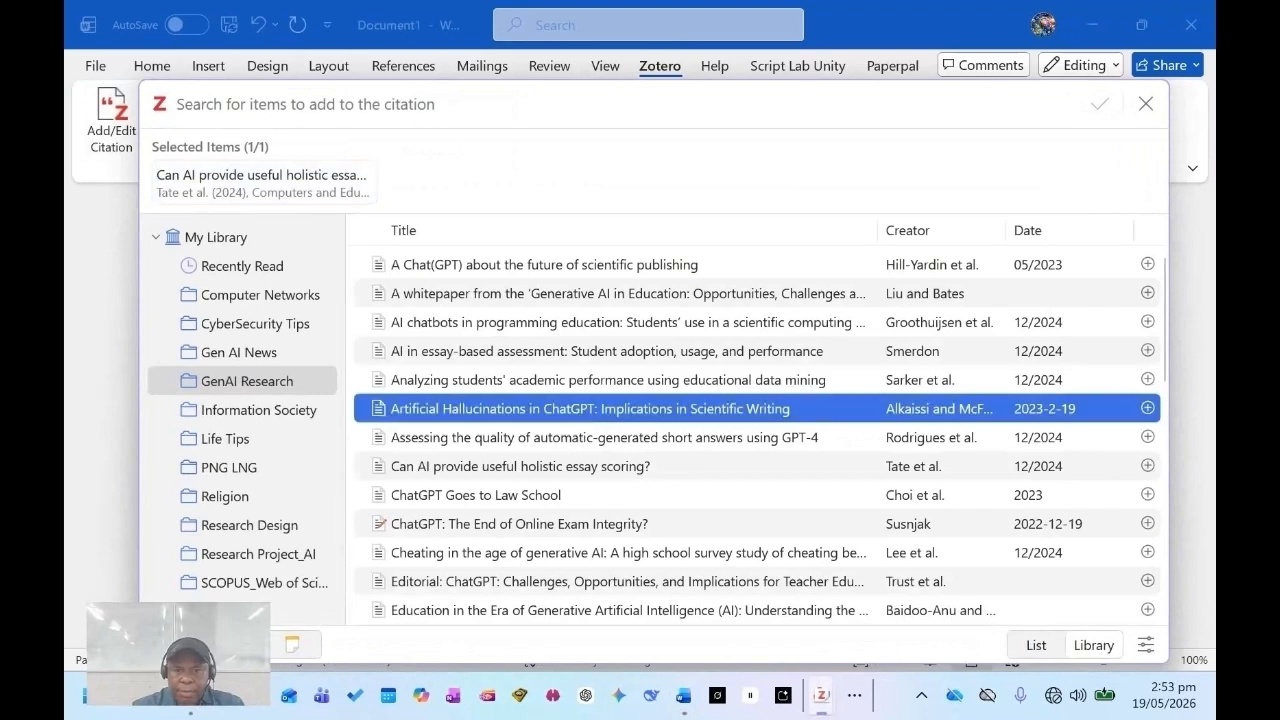
key("Return")
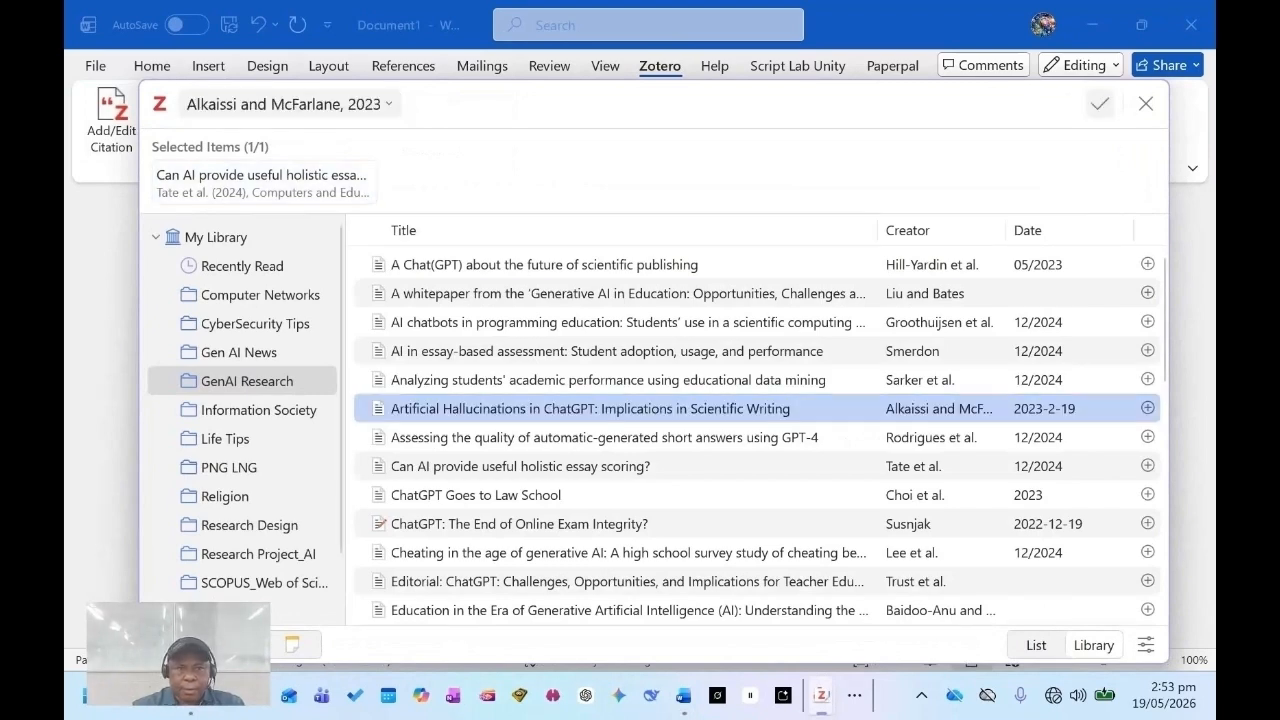
key("Return")
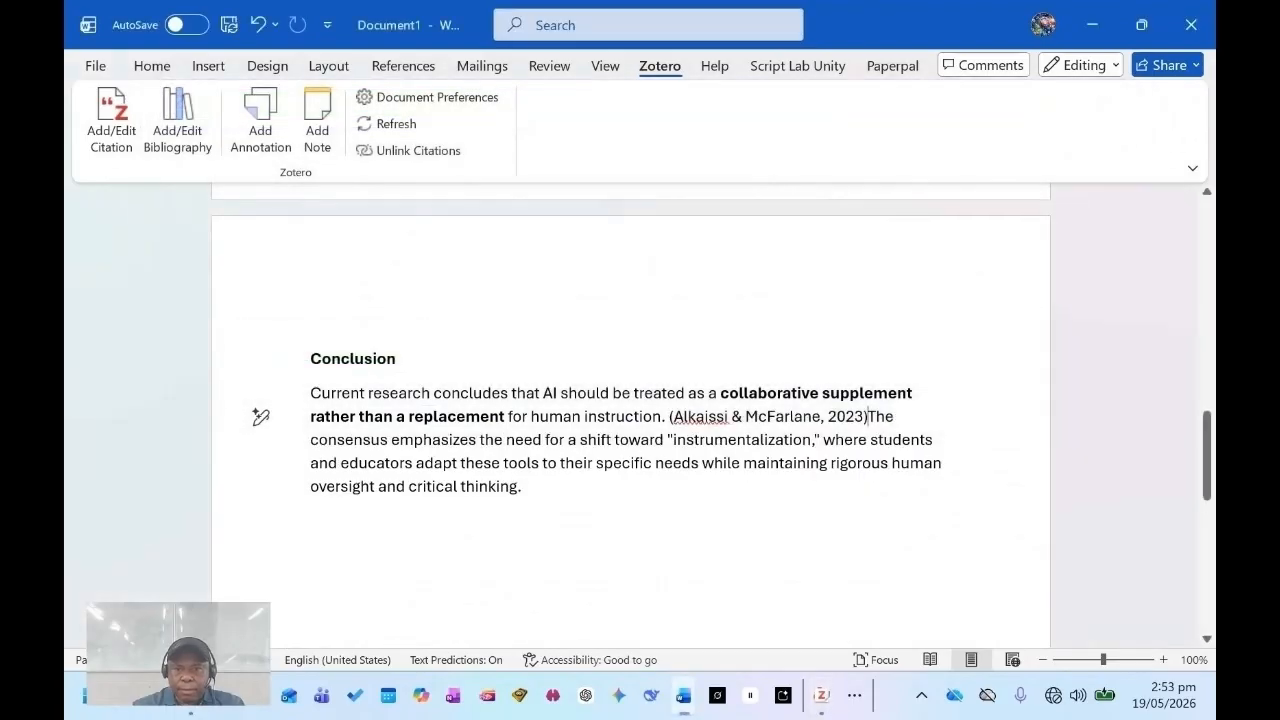
- Insert the Zotero bibliography on a new line below the Conclusion paragraph
scroll(630, 416, "down", 2)
key("Return")
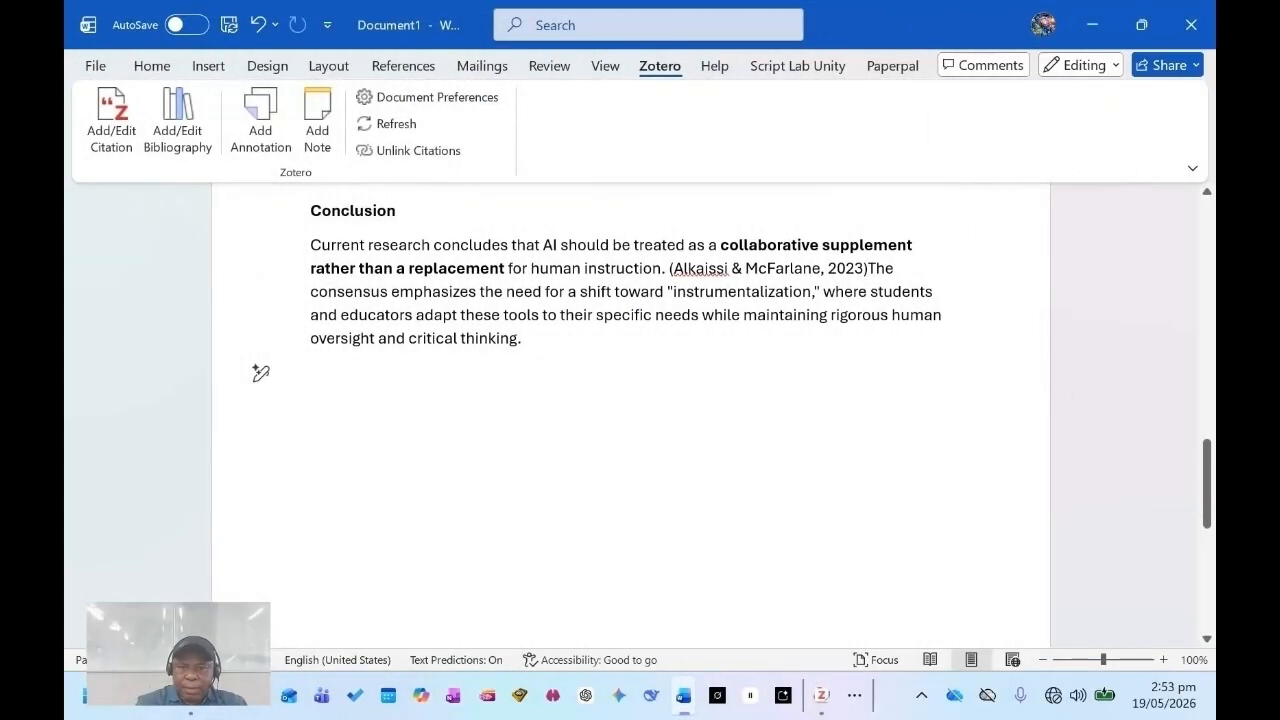
key("ctrl+z")
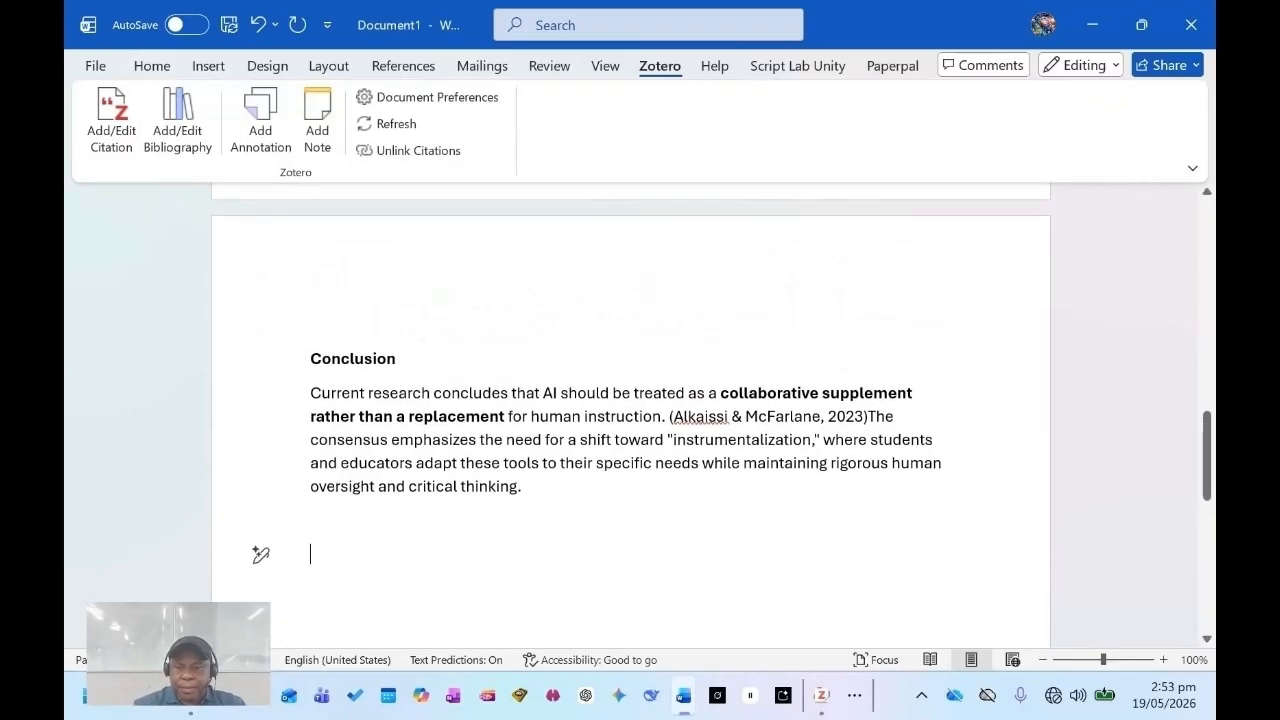
scroll(630, 420, "down", 3)
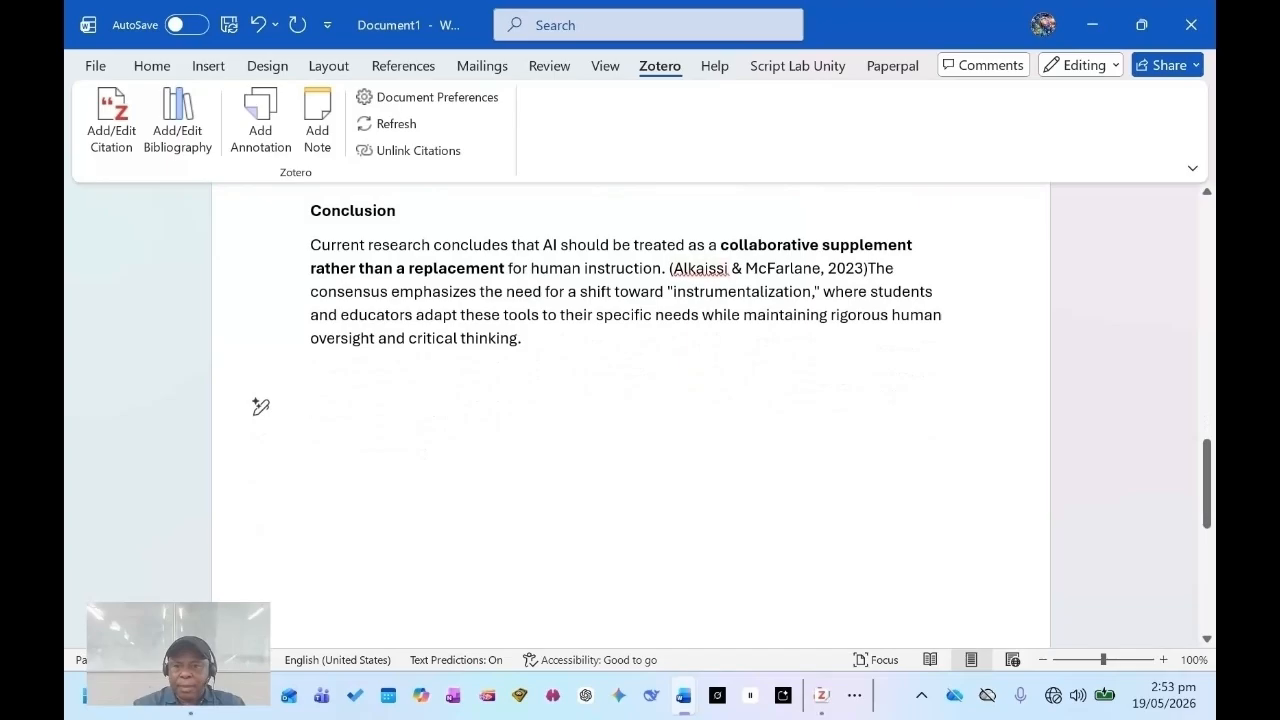
scroll(630, 400, "up", 9)
scroll(630, 420, "up", 10)
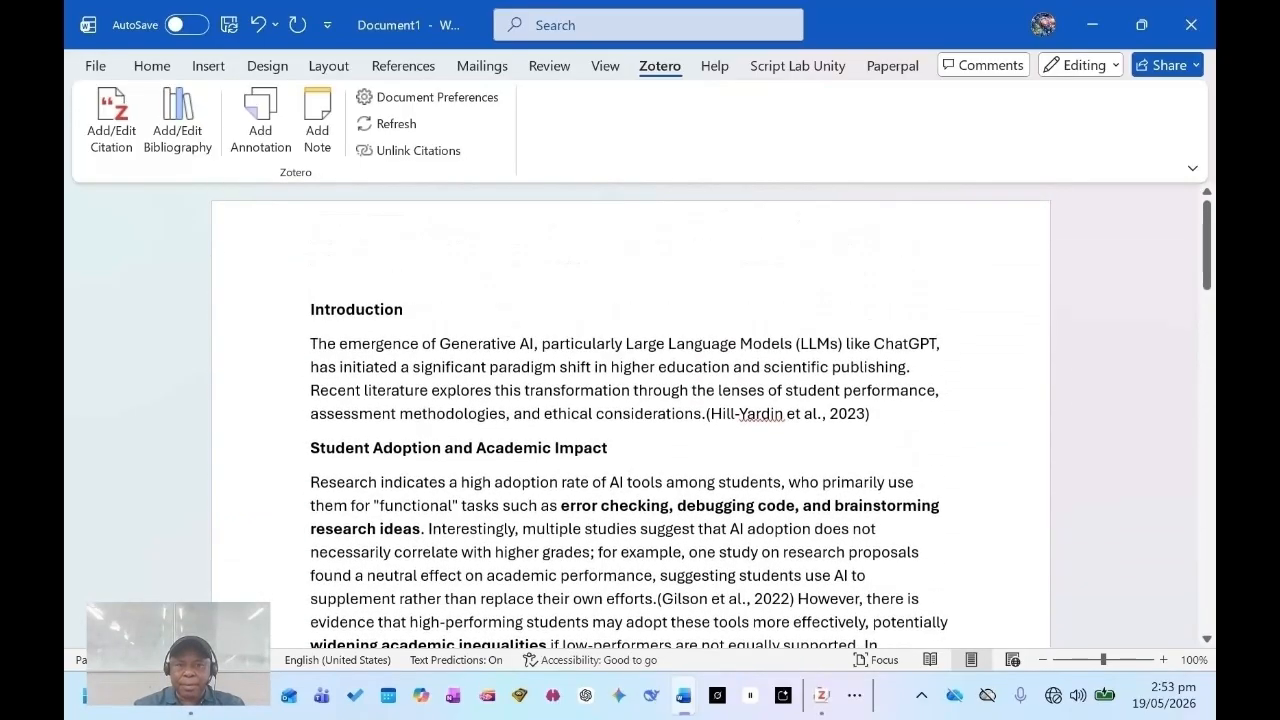
scroll(630, 420, "down", 10)
scroll(630, 420, "down", 5)
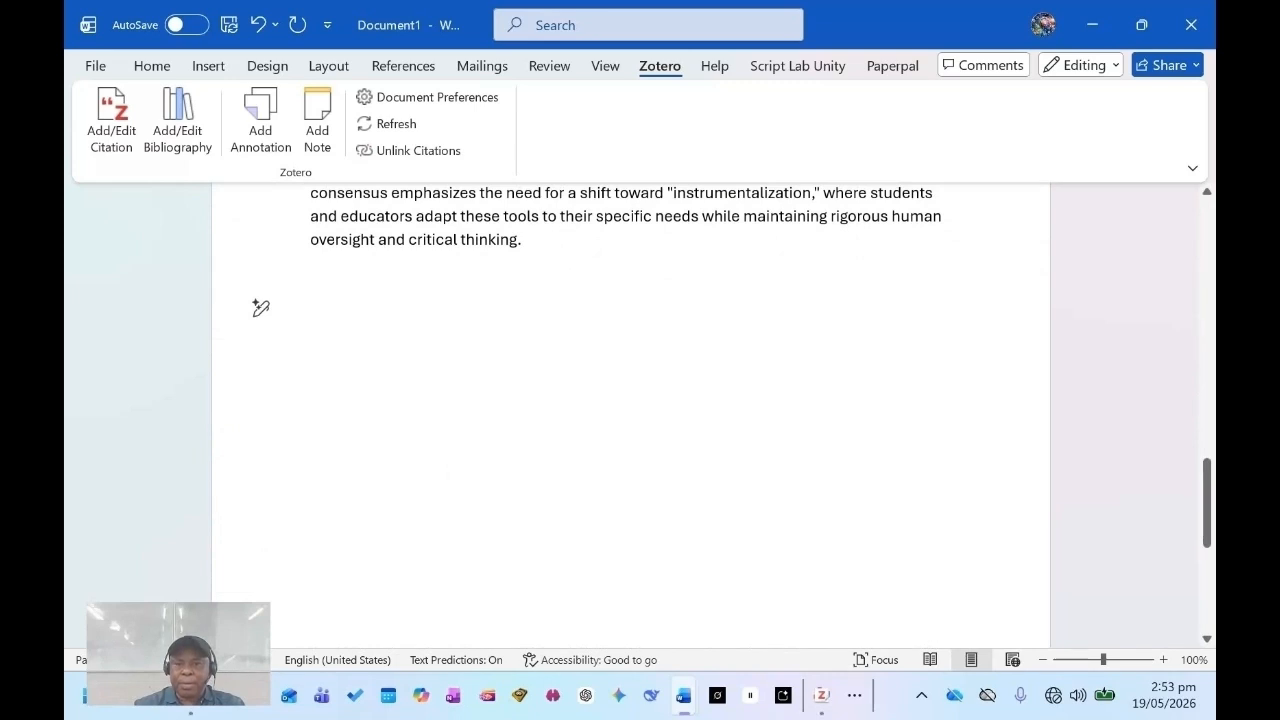
scroll(630, 400, "up", 15)
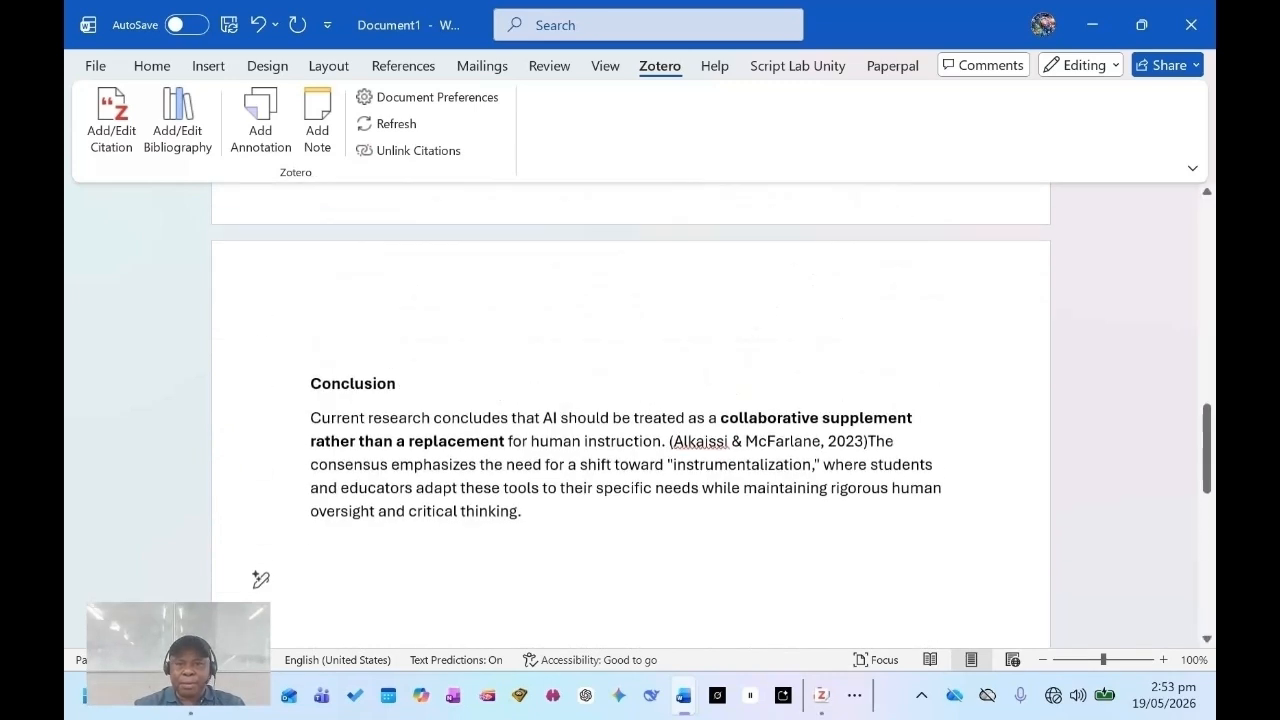
scroll(630, 400, "up", 3)
scroll(630, 400, "down", 15)
scroll(630, 400, "down", 4)
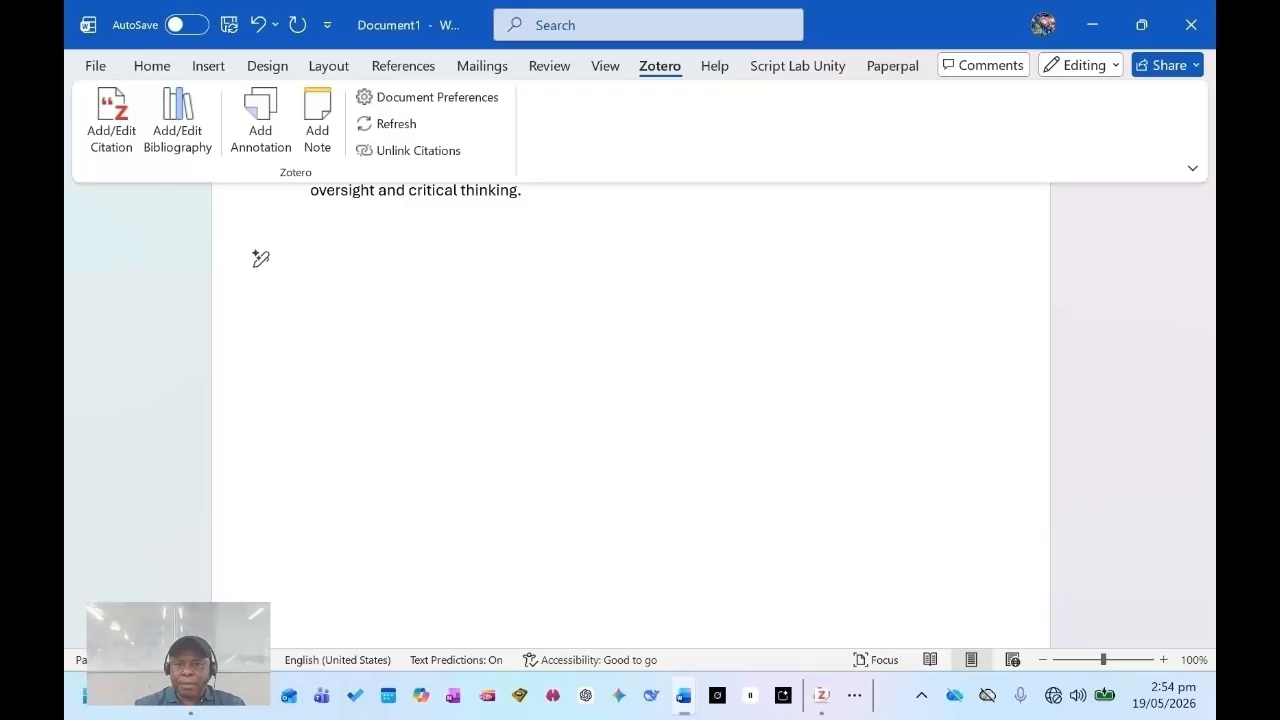
scroll(630, 300, "up", 3)
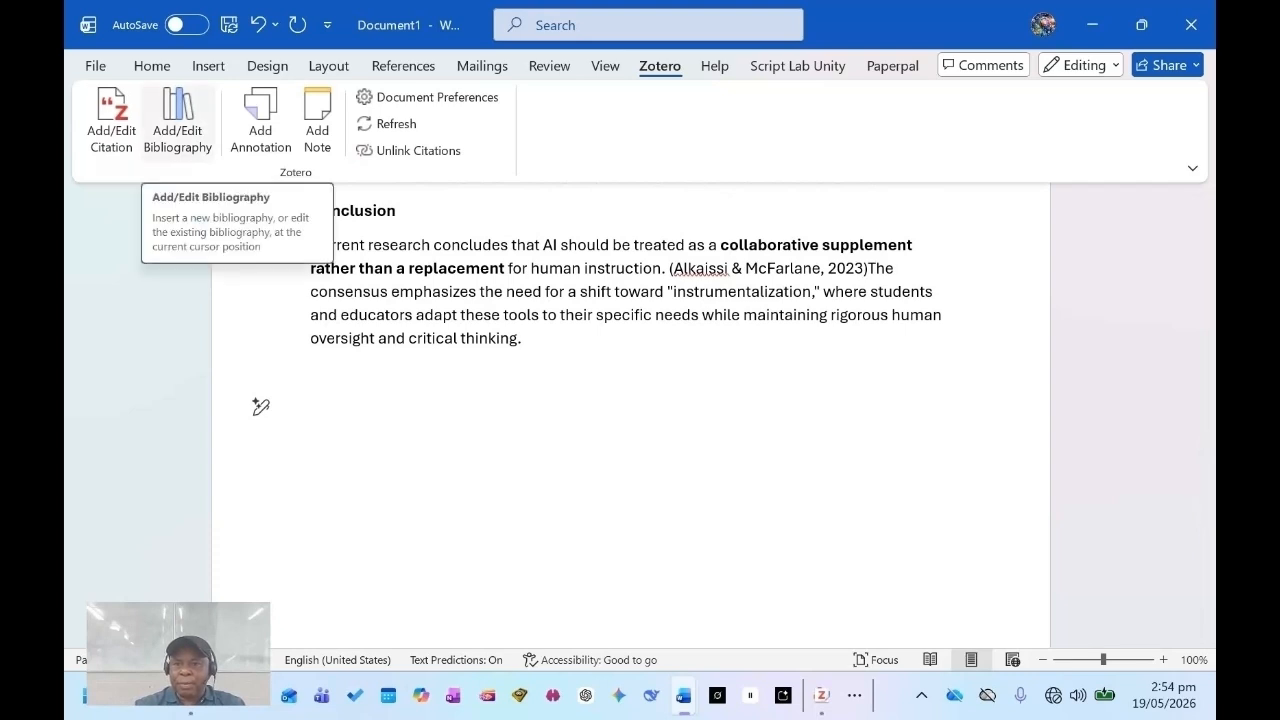
left_click(178, 118)
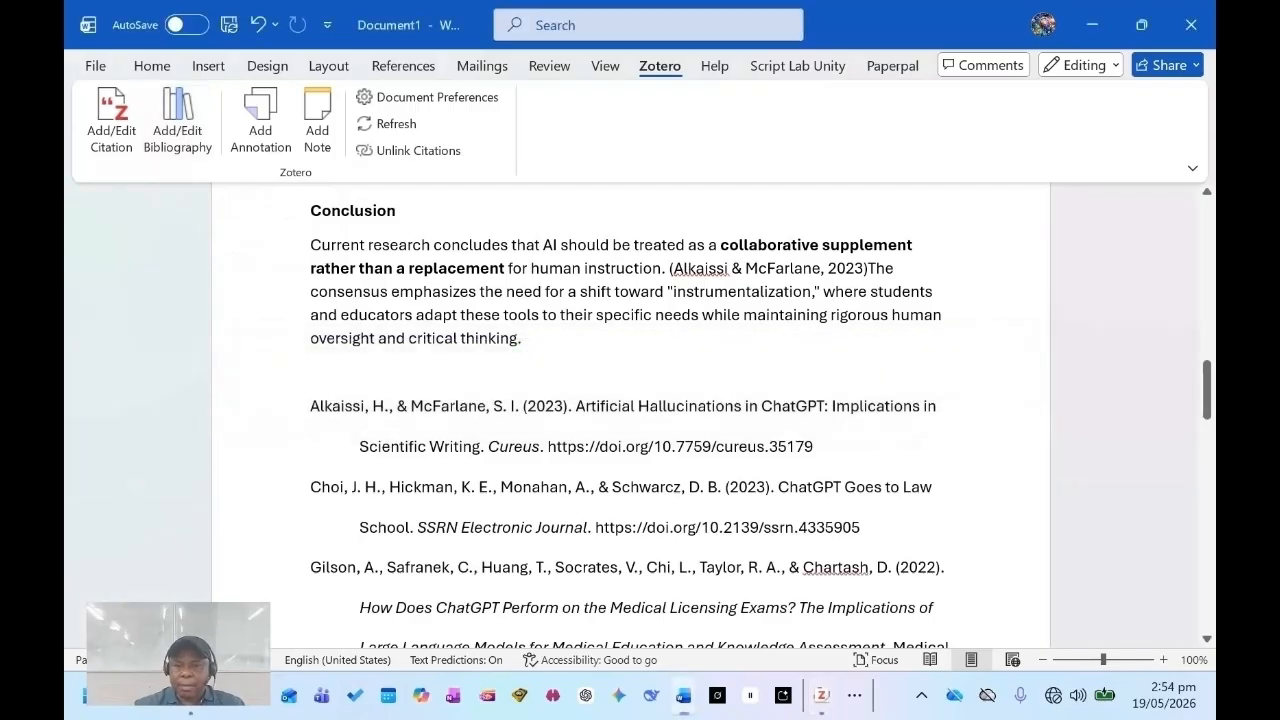
- Add the heading "Reference" directly above the bibliography and separate it from the Conclusion paragraph with a blank line
scroll(630, 400, "down", 6)
scroll(630, 400, "up", 5)
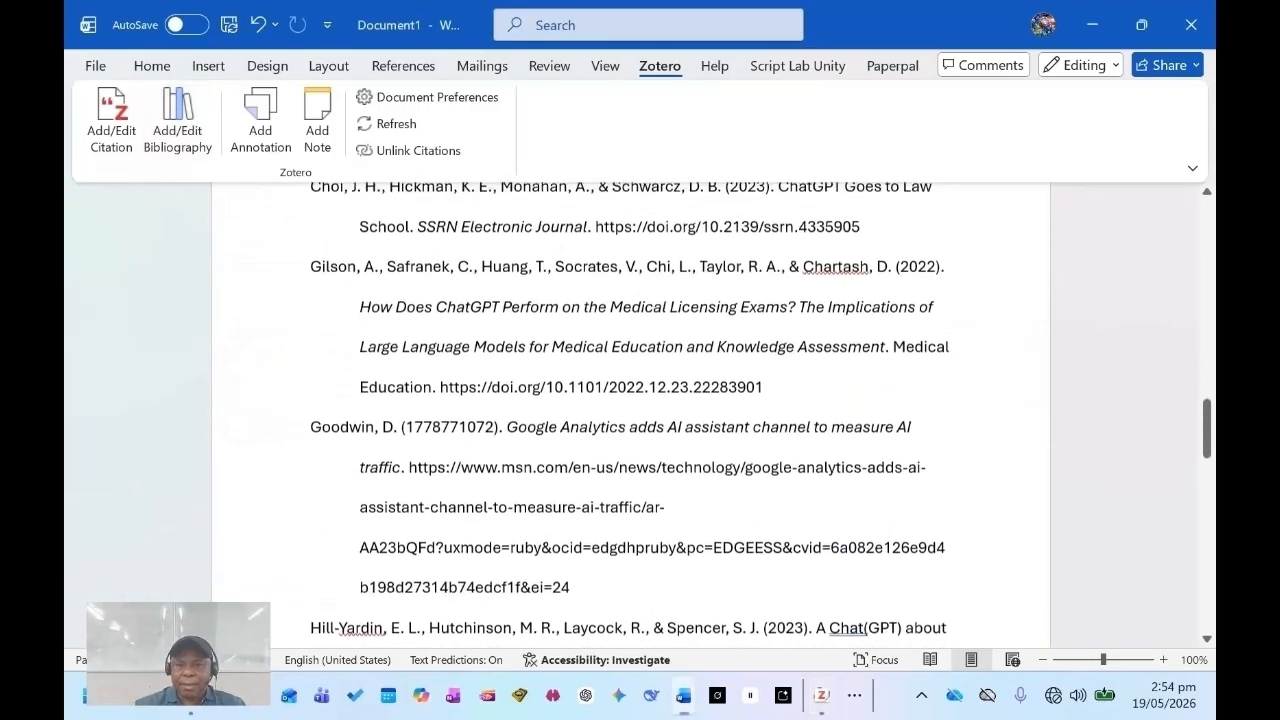
scroll(630, 400, "down", 3)
scroll(630, 400, "down", 7)
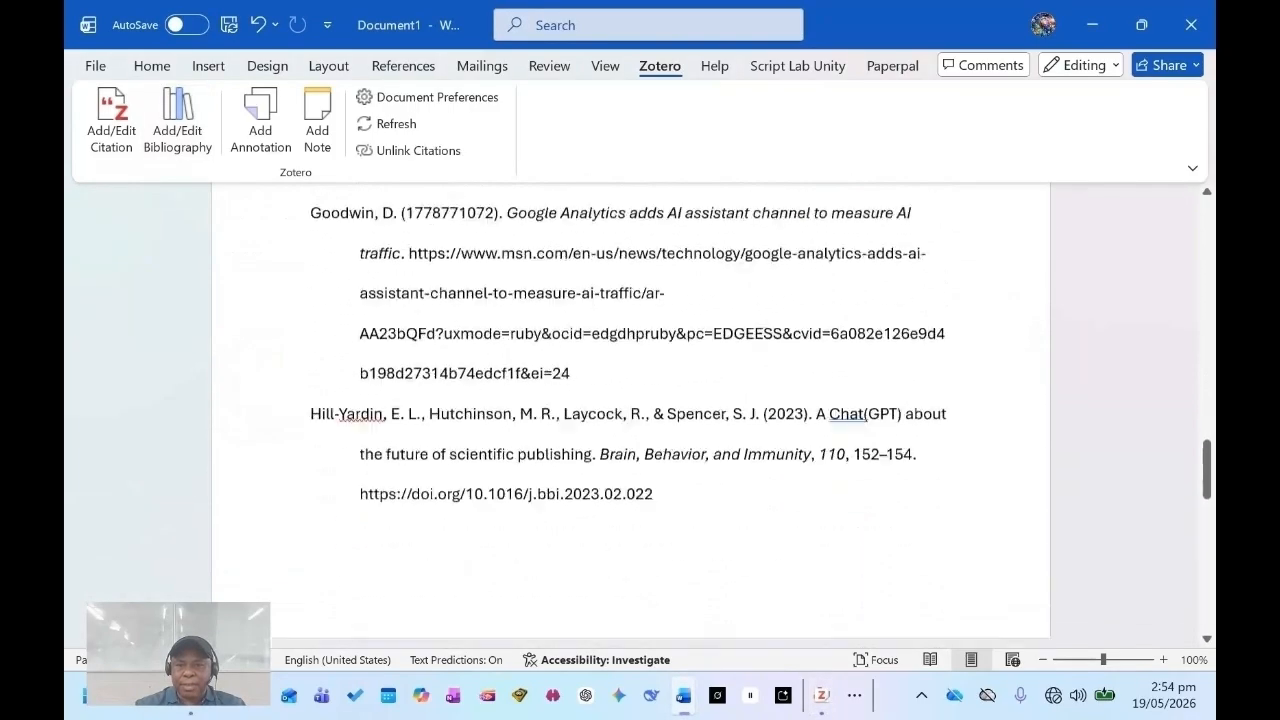
scroll(630, 400, "up", 3)
scroll(630, 400, "up", 6)
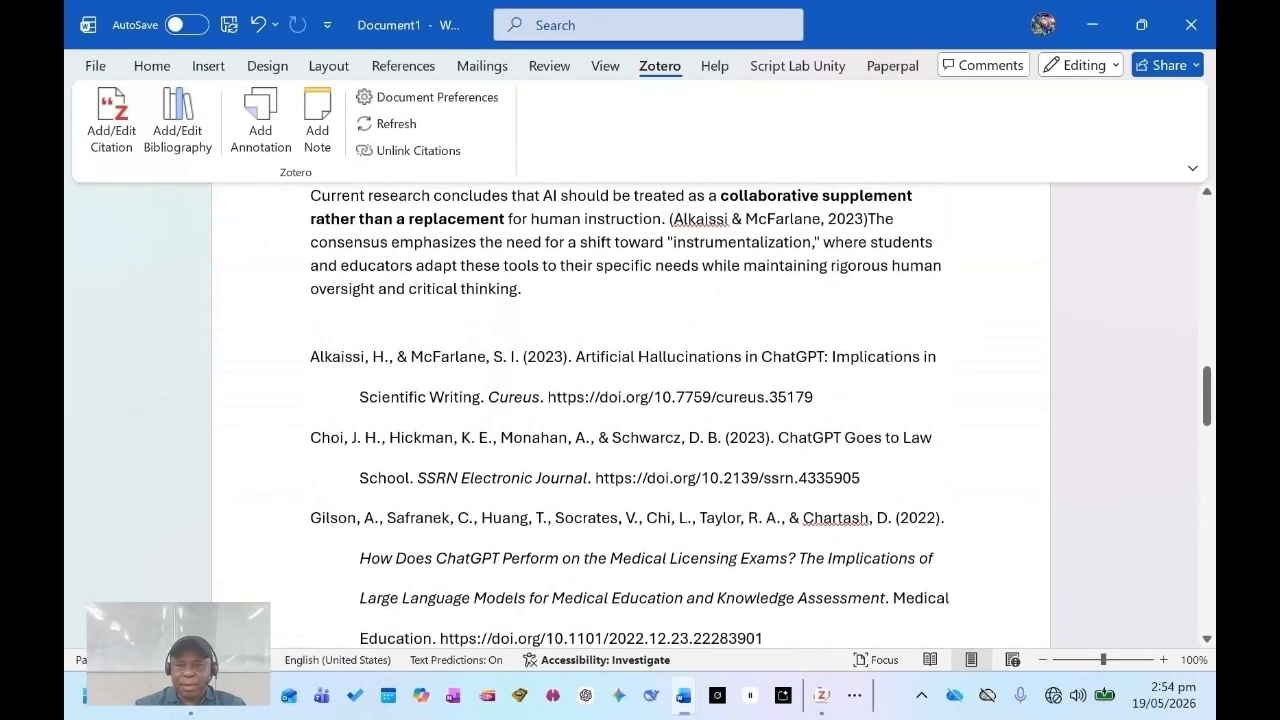
left_click(311, 323)
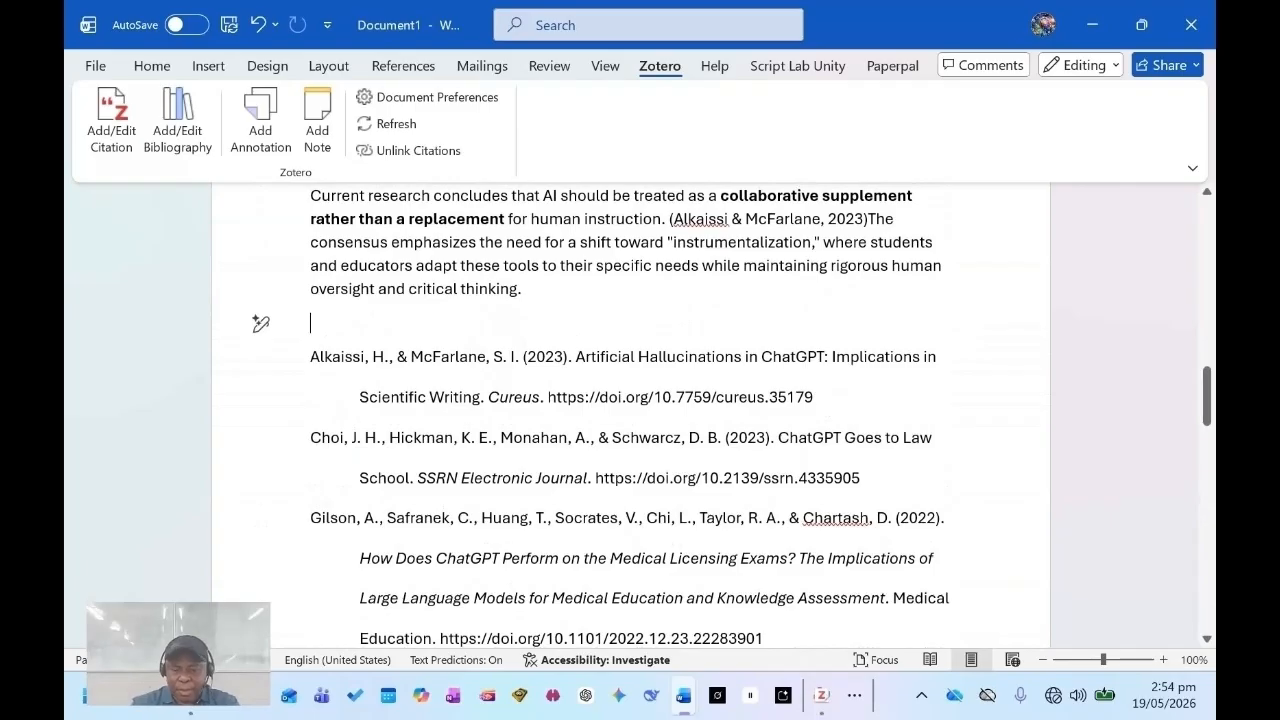
type("R")
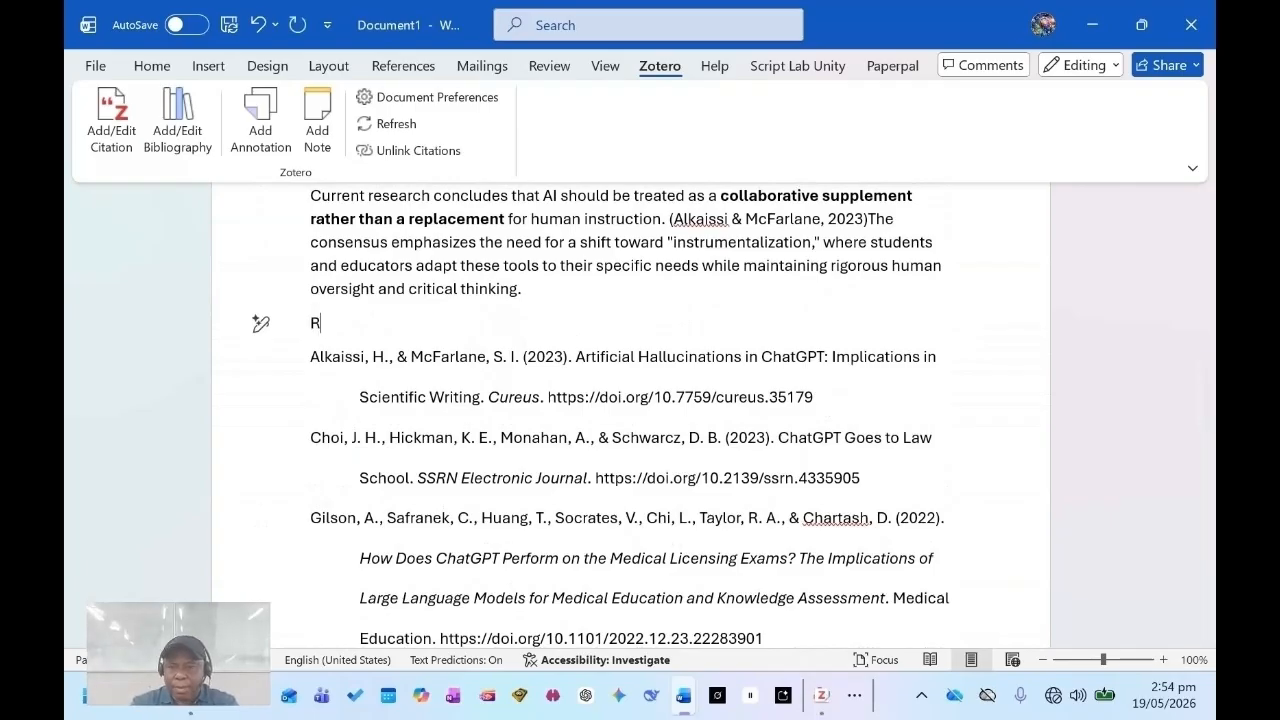
type("eference")
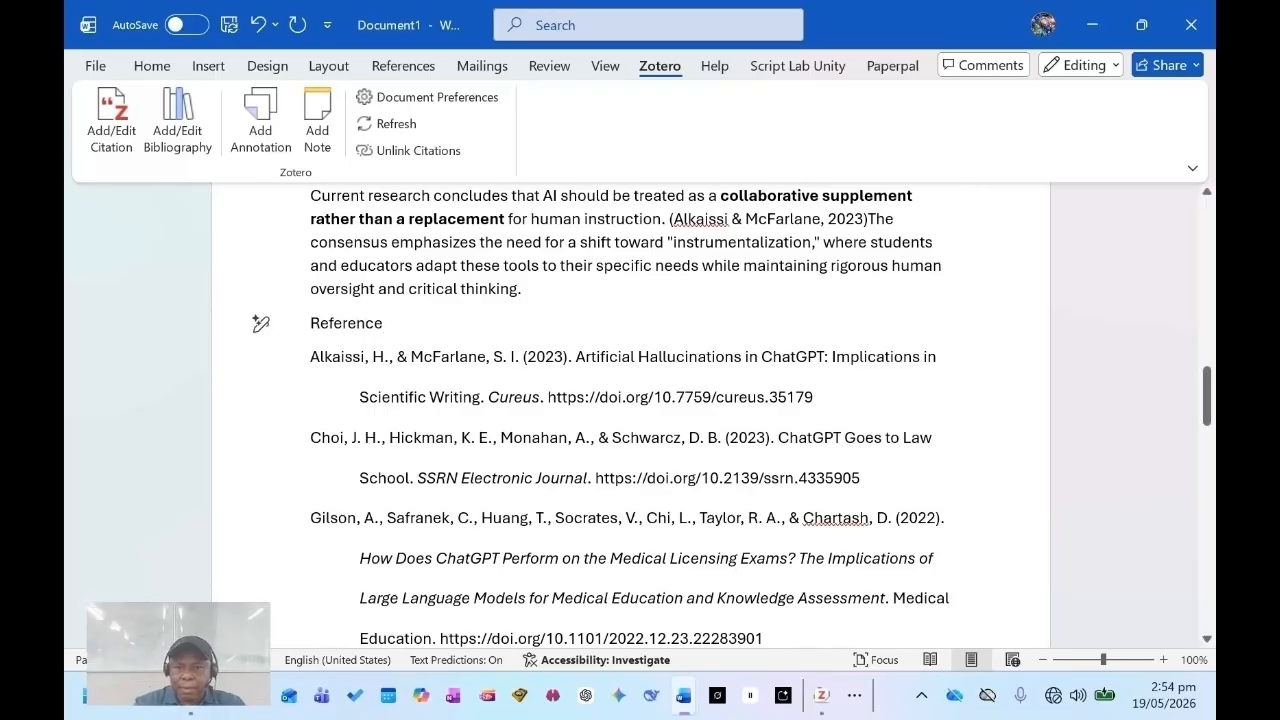
left_click(523, 289)
key("Return")
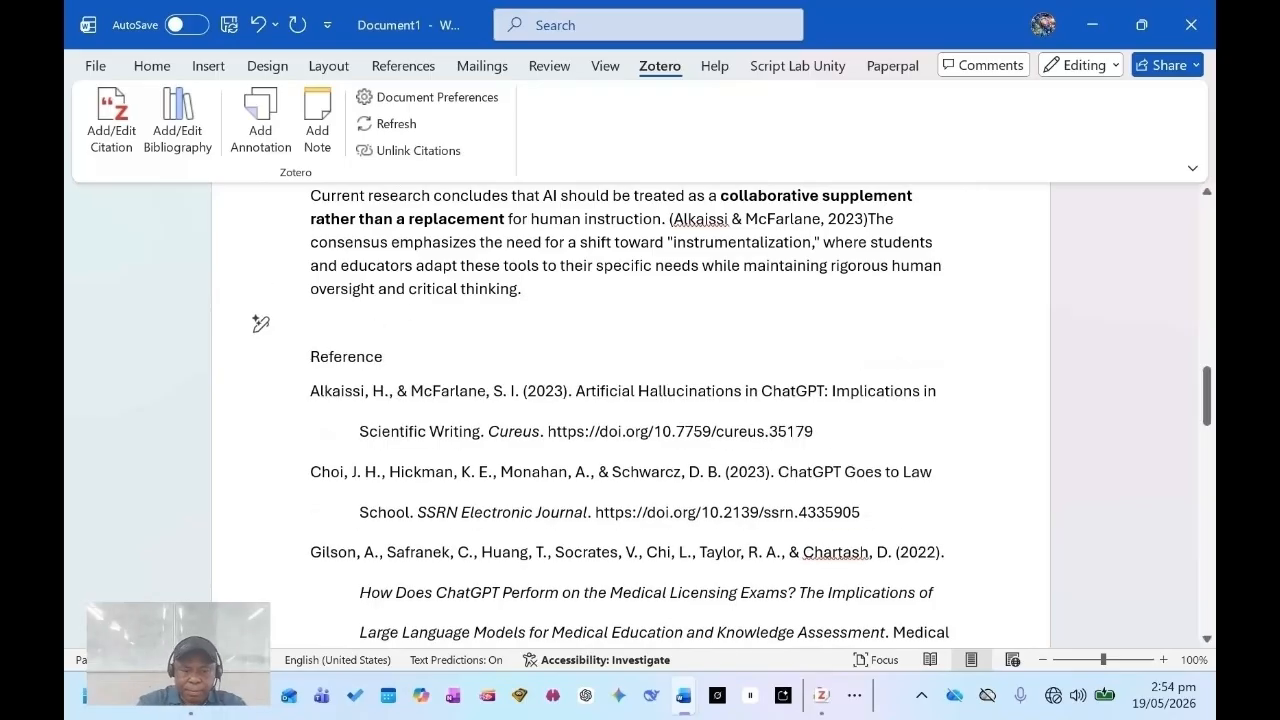
- Make the "Reference" heading bold
left_click_drag(384, 357, 310, 357)
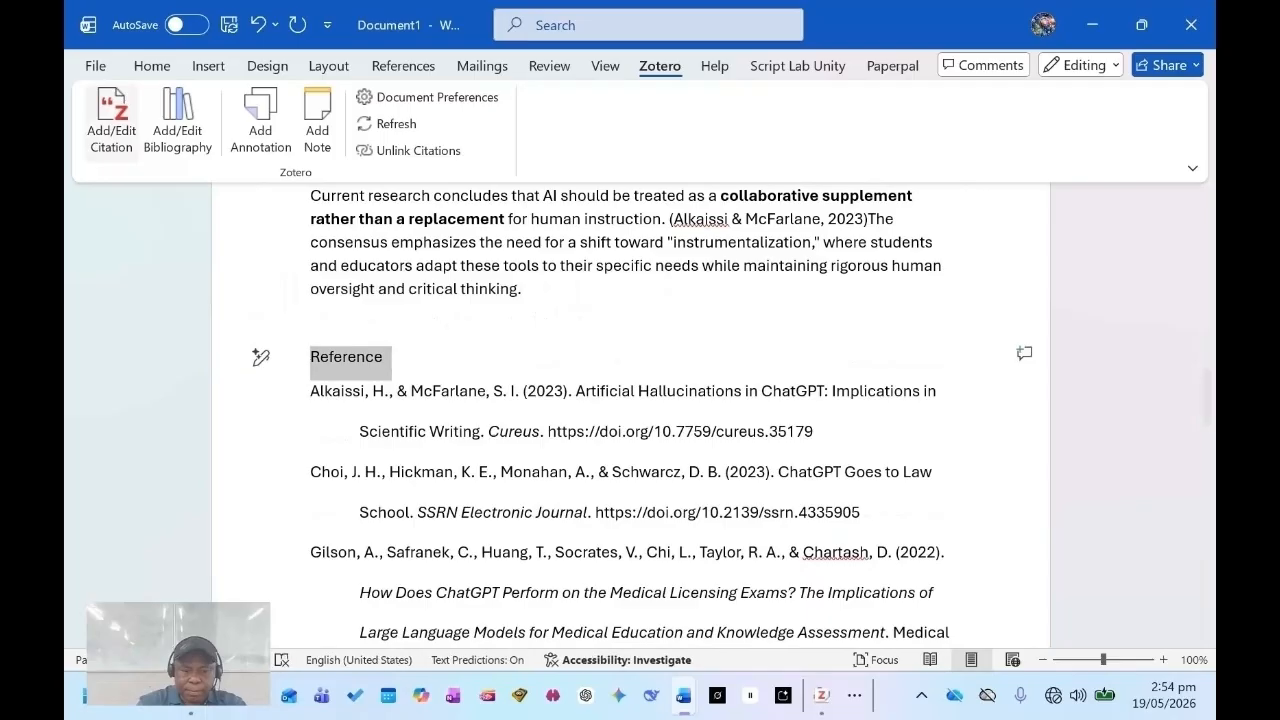
left_click(152, 65)
left_click(182, 122)
left_click(618, 391)
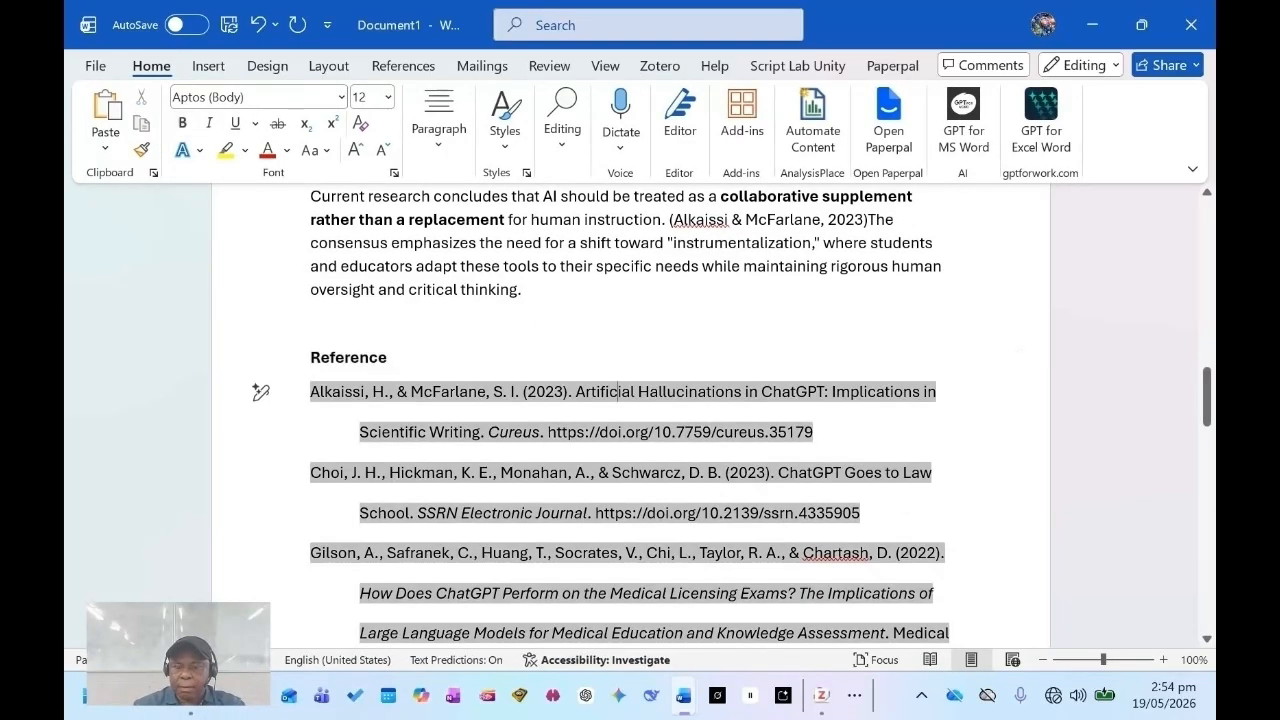
scroll(618, 391, "down", 2)
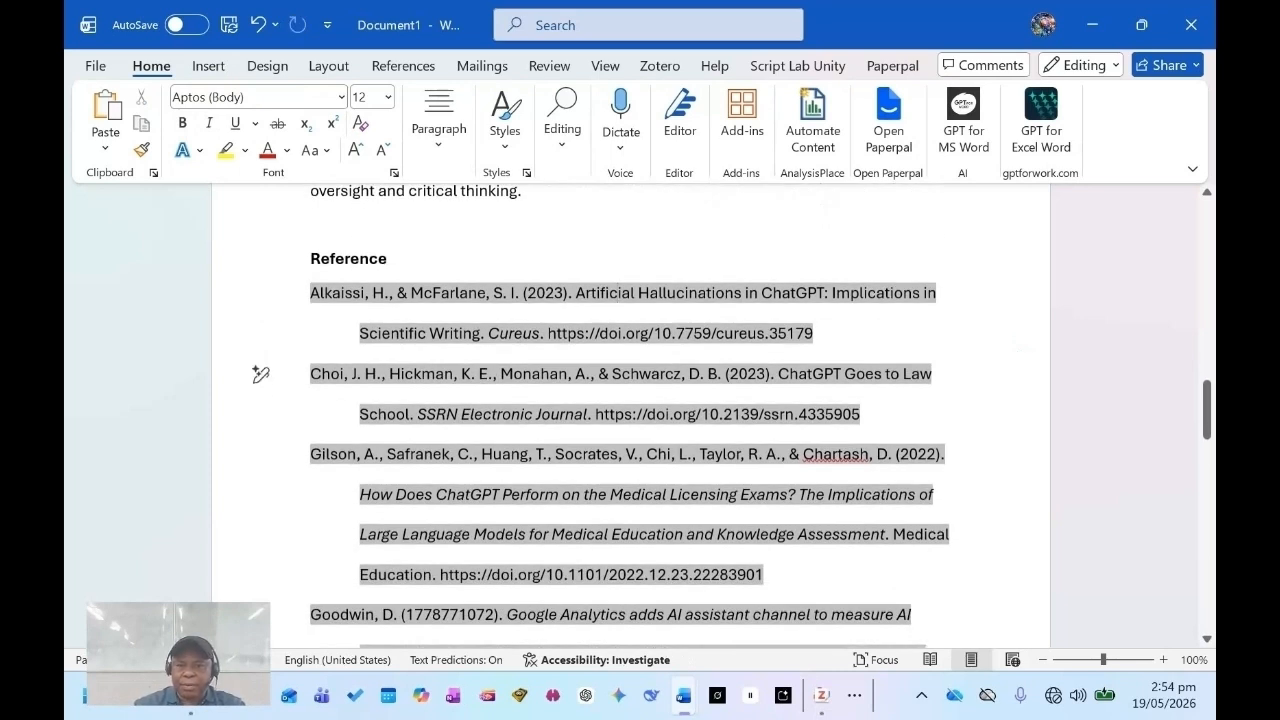
right_click(560, 385)
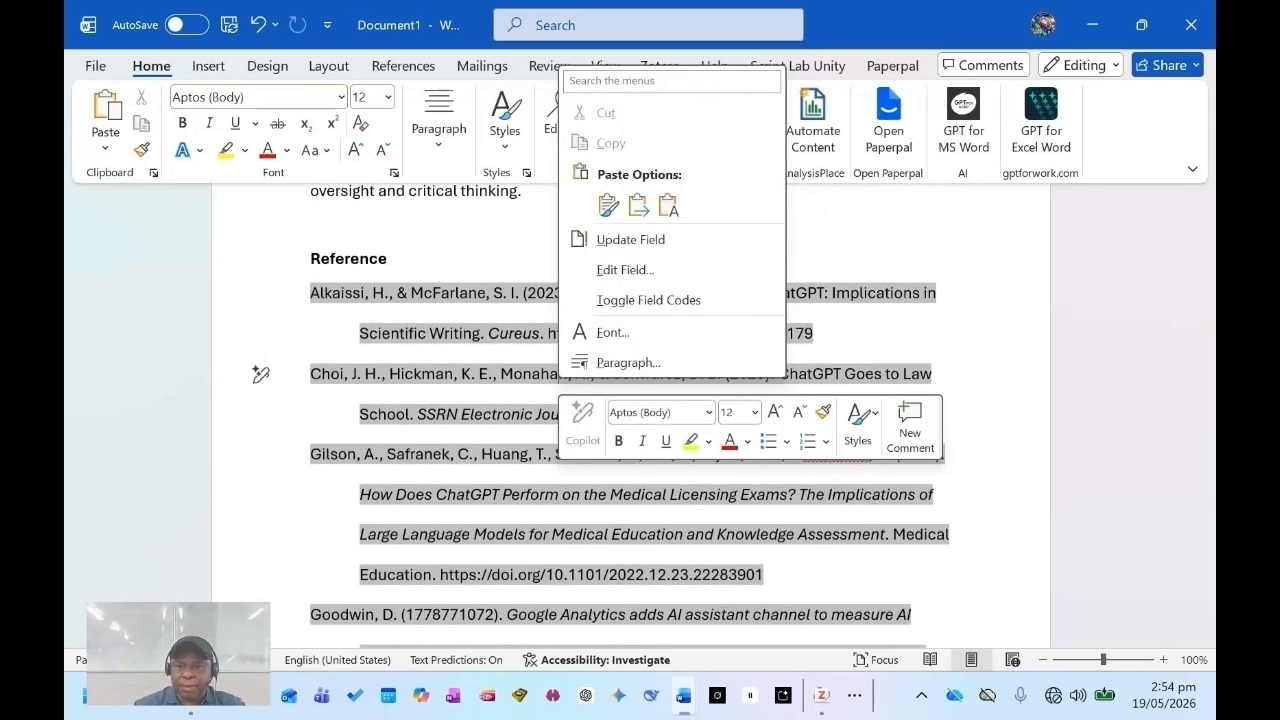
key("Escape")
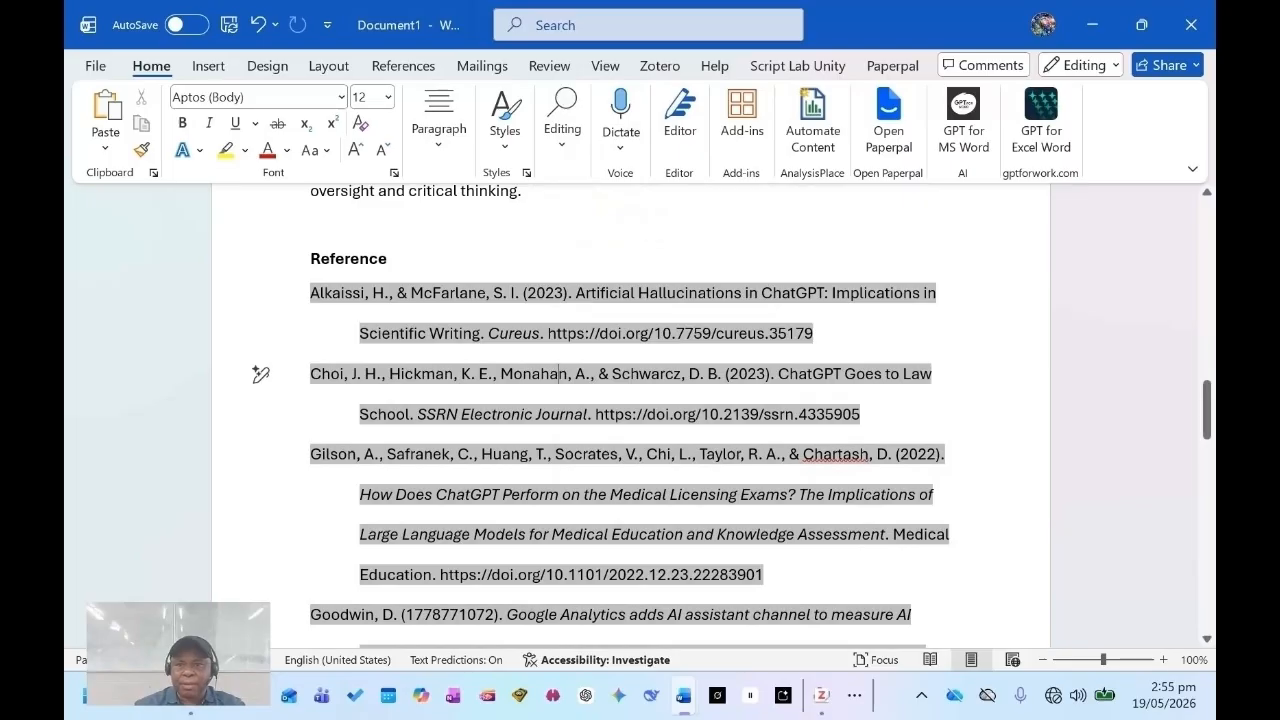
left_click(660, 65)
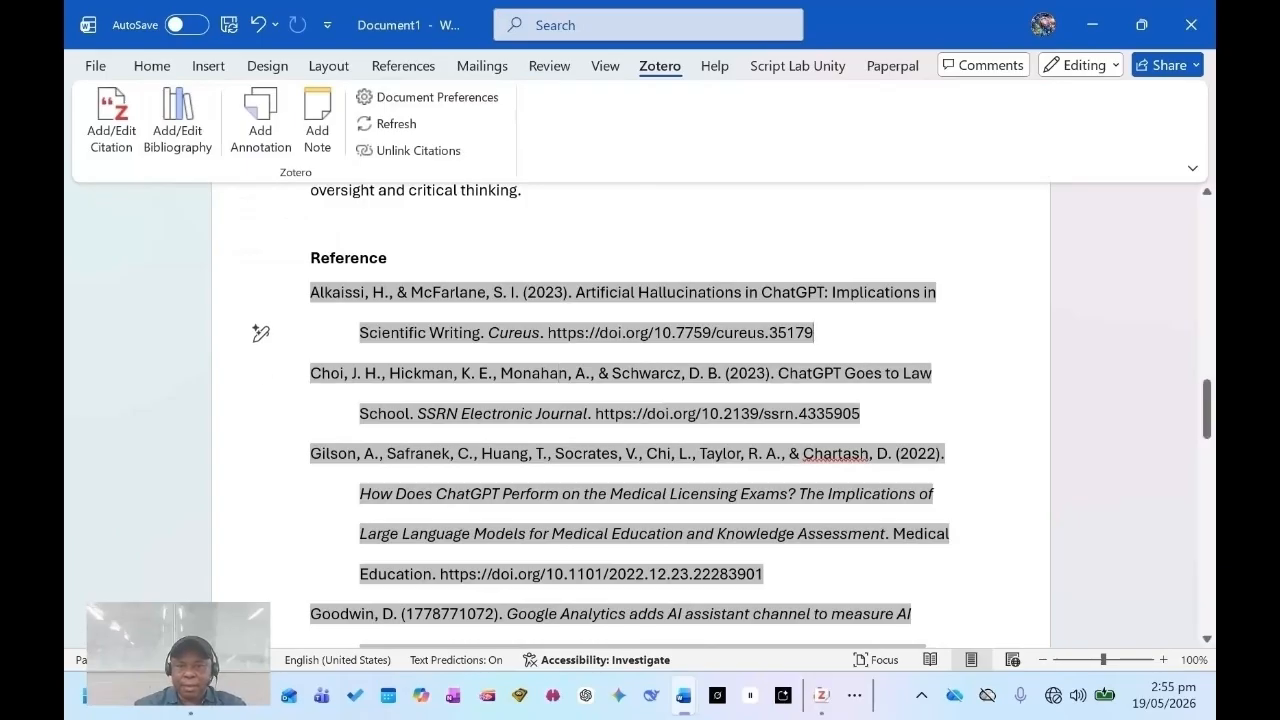
left_click(260, 225)
scroll(600, 416, "up", 3)
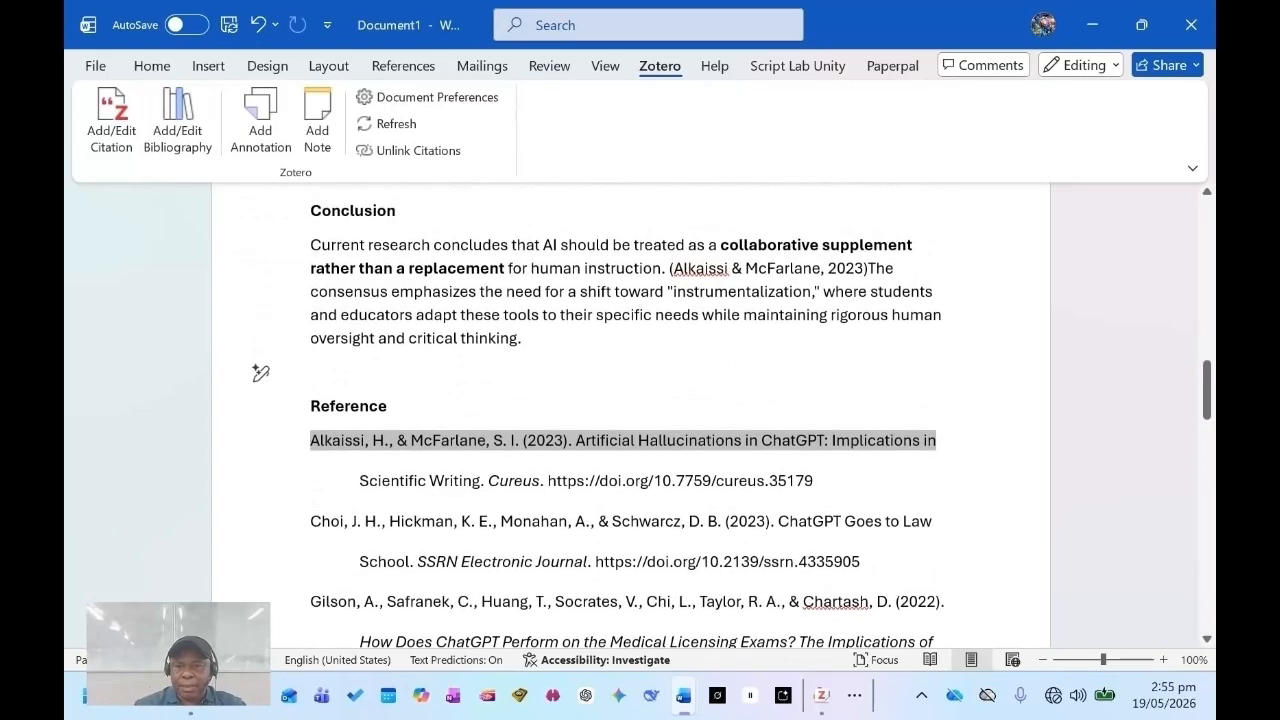
left_click(250, 407)
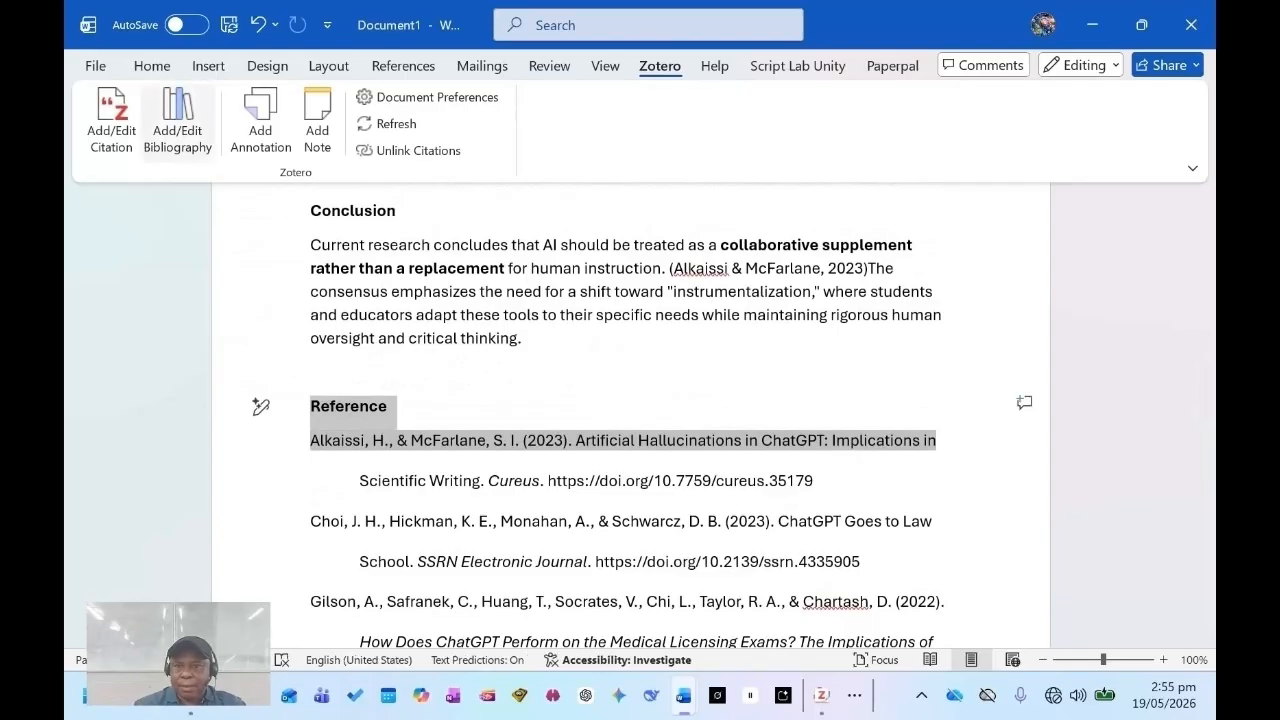
left_click(152, 66)
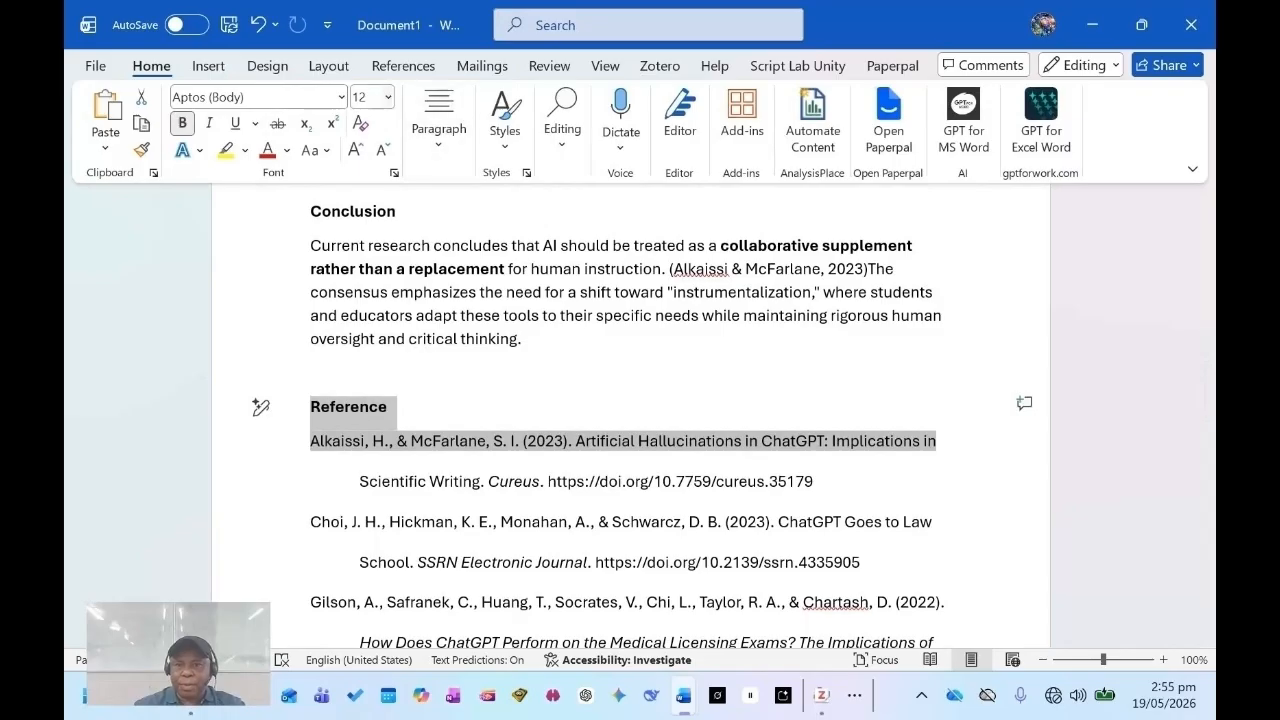
left_click(389, 407)
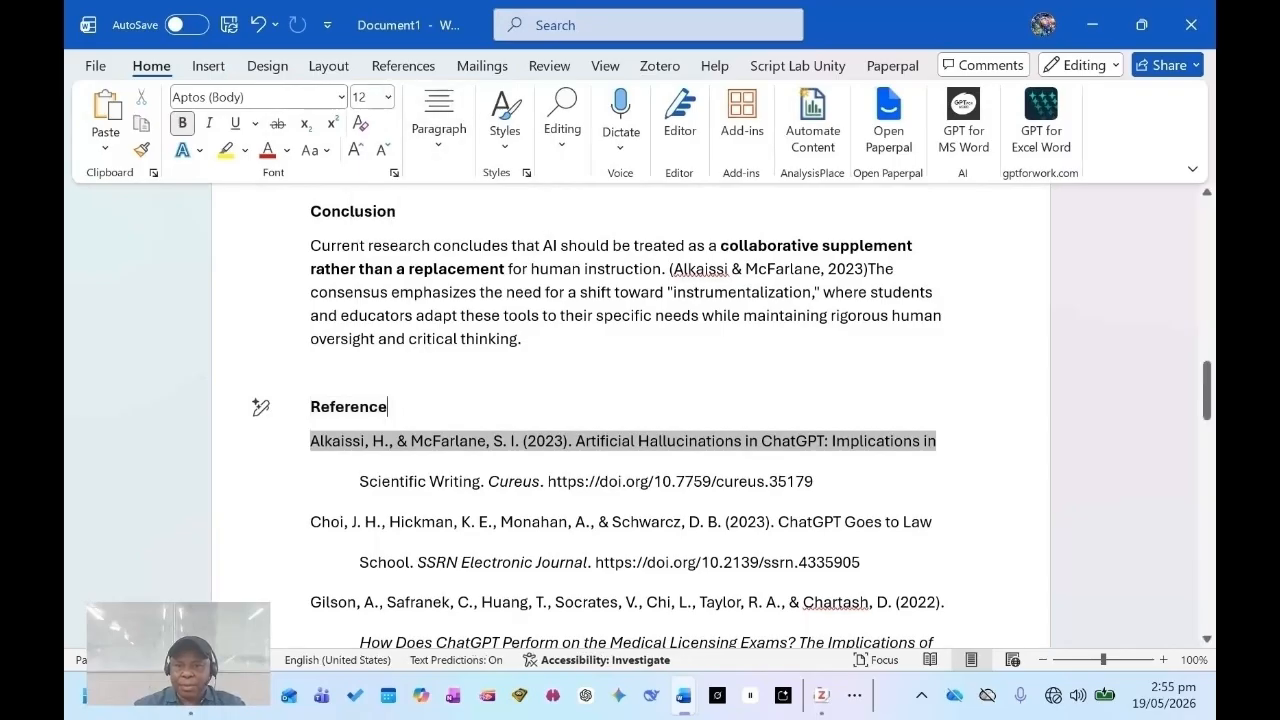
scroll(630, 415, "down", 1)
left_click(514, 423)
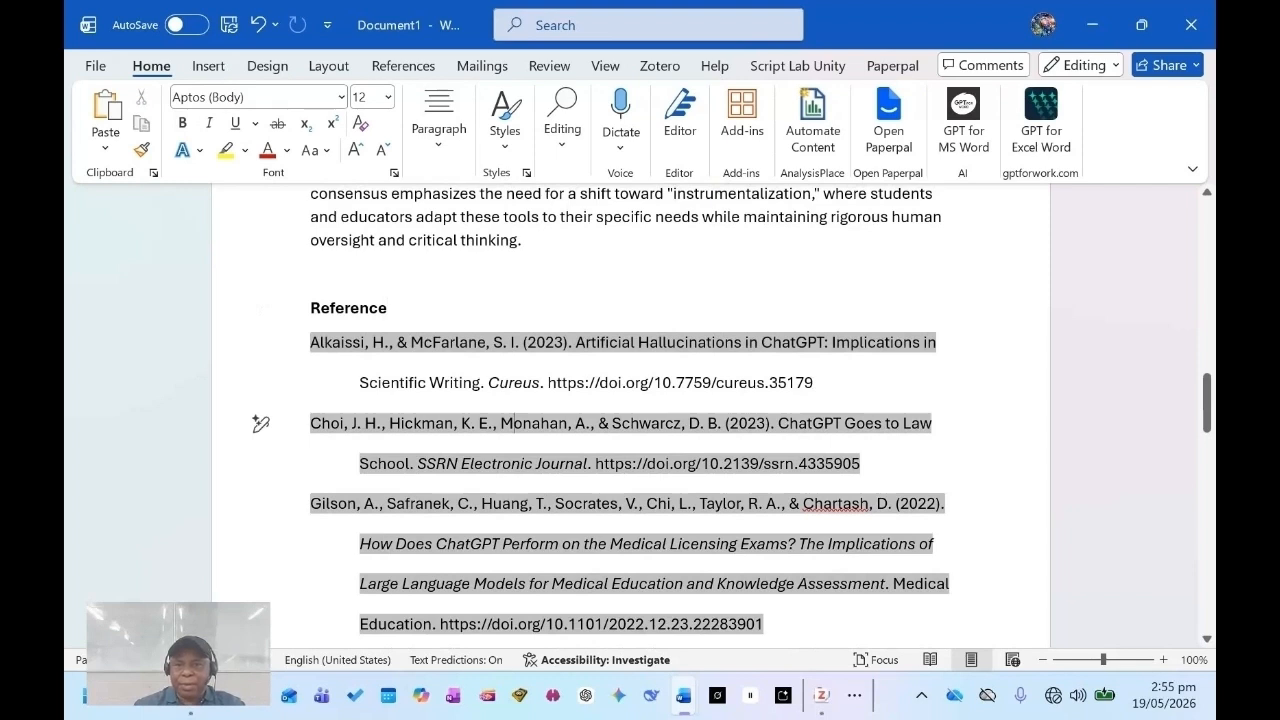
left_click(388, 308)
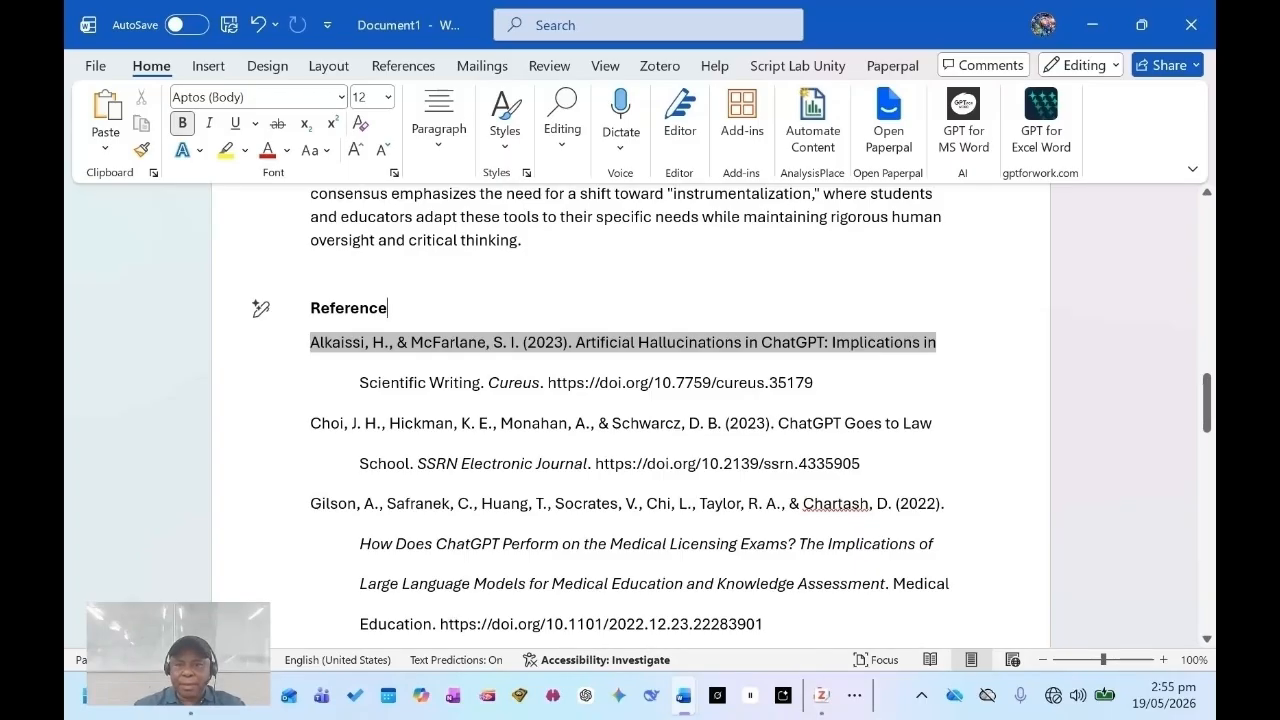
- Review the bibliography entries under "Reference" and the in-text citations from the Introduction through the Conclusion
scroll(630, 415, "up", 2)
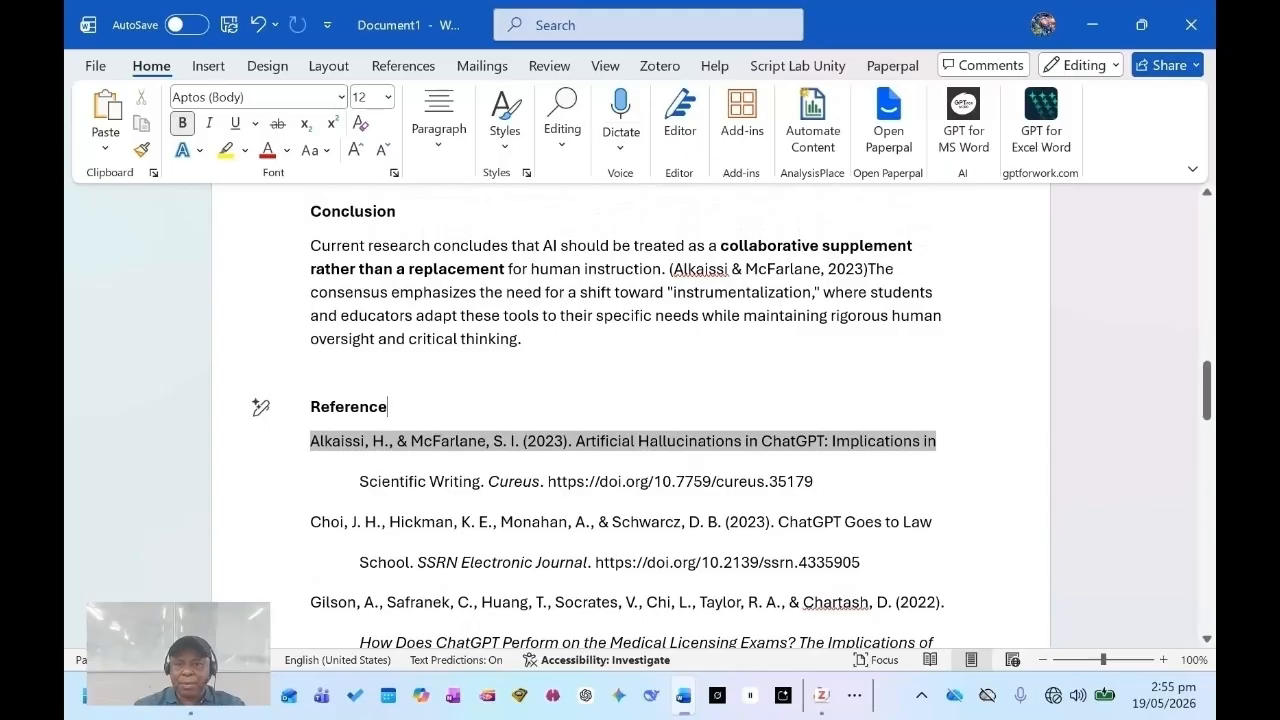
scroll(630, 415, "down", 8)
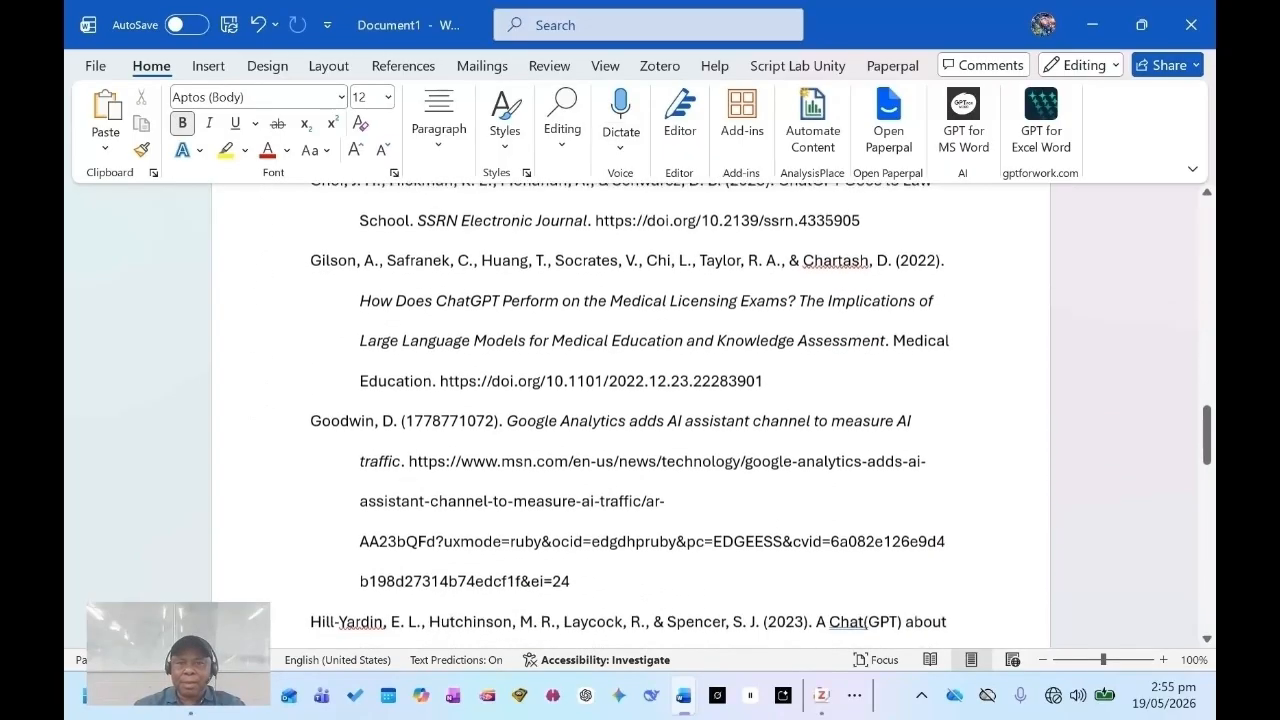
scroll(630, 415, "down", 10)
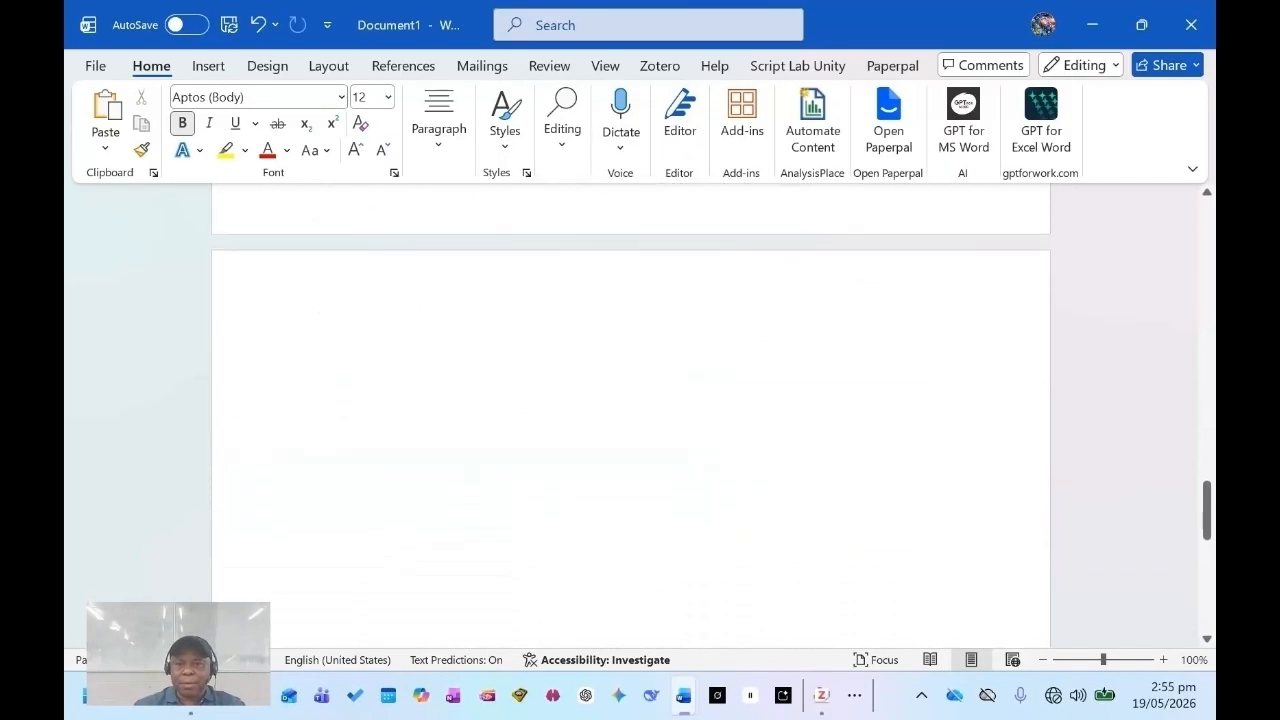
scroll(630, 415, "up", 18)
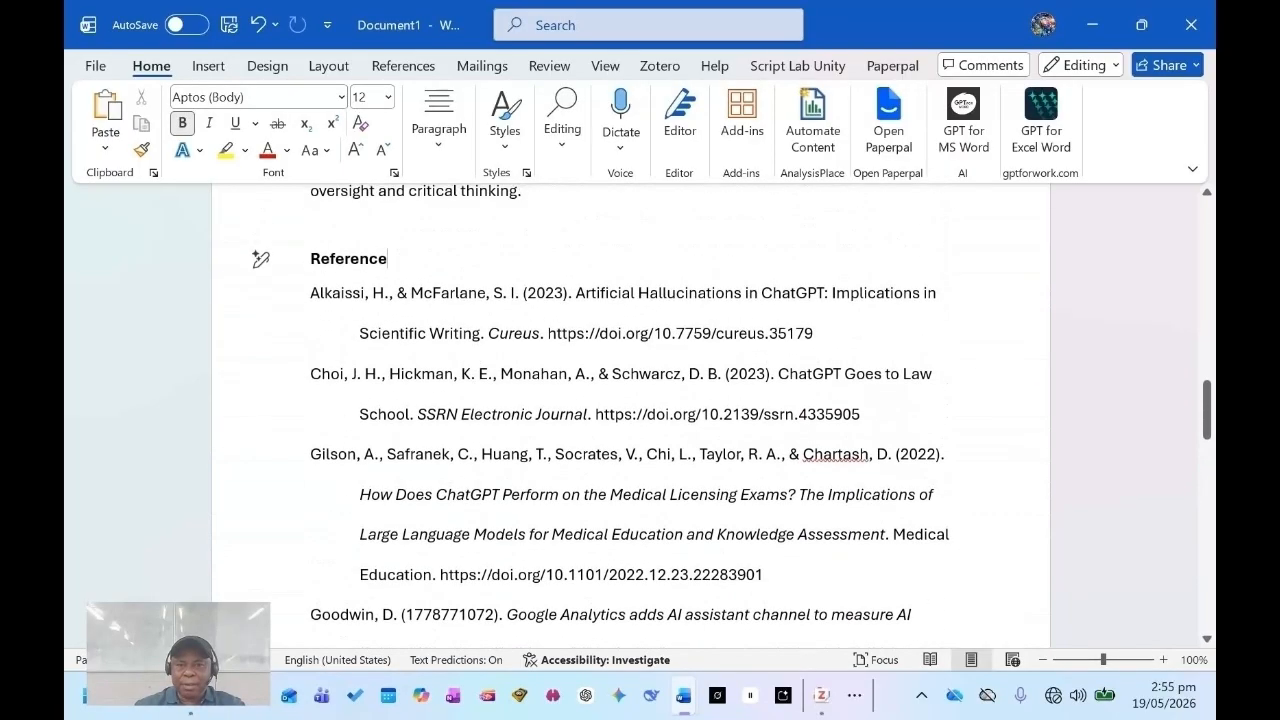
scroll(630, 415, "down", 3)
left_click_drag(260, 293, 258, 600)
scroll(258, 600, "up", 10)
scroll(630, 415, "up", 20)
scroll(630, 415, "up", 5)
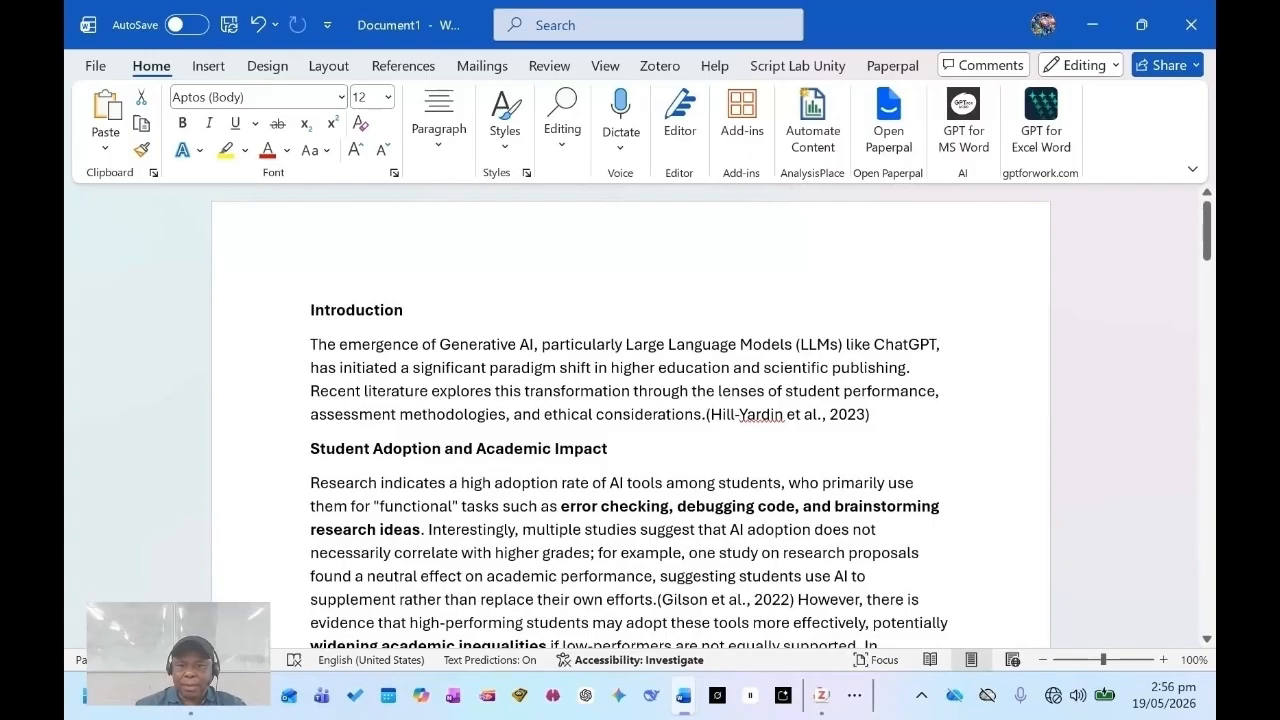
scroll(630, 415, "down", 12)
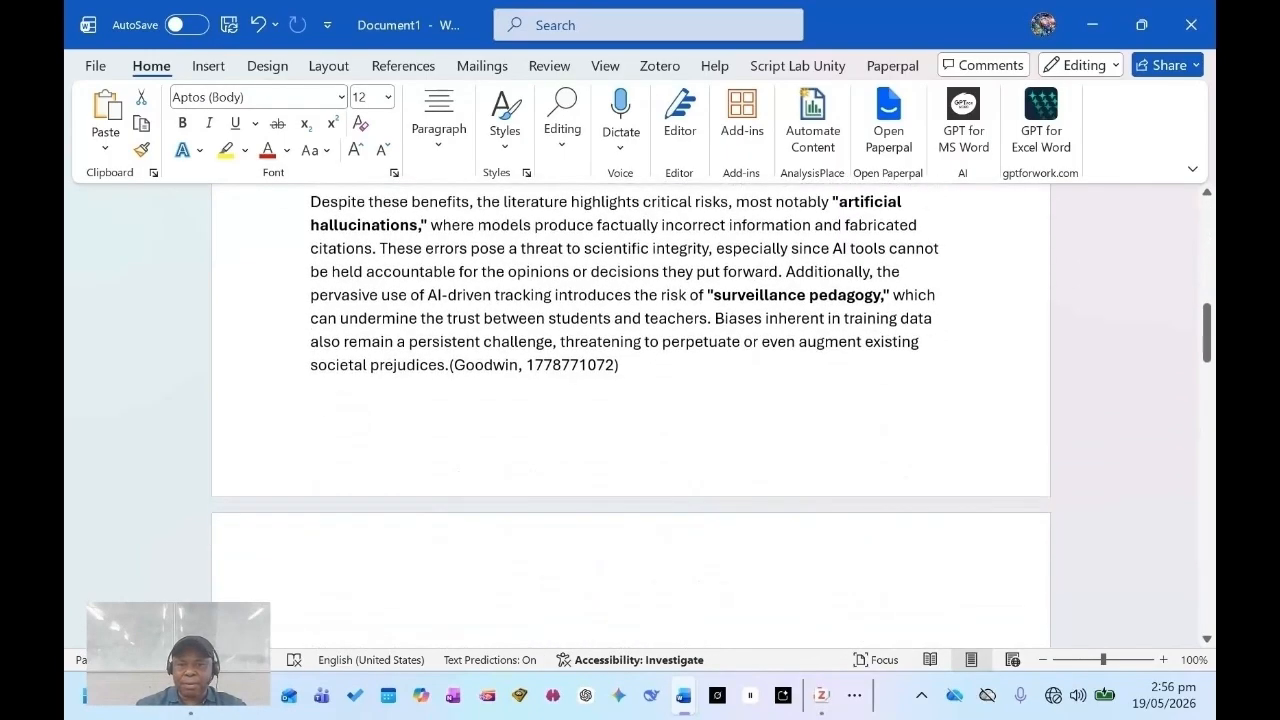
scroll(630, 415, "down", 5)
scroll(630, 415, "up", 2)
scroll(630, 415, "down", 1)
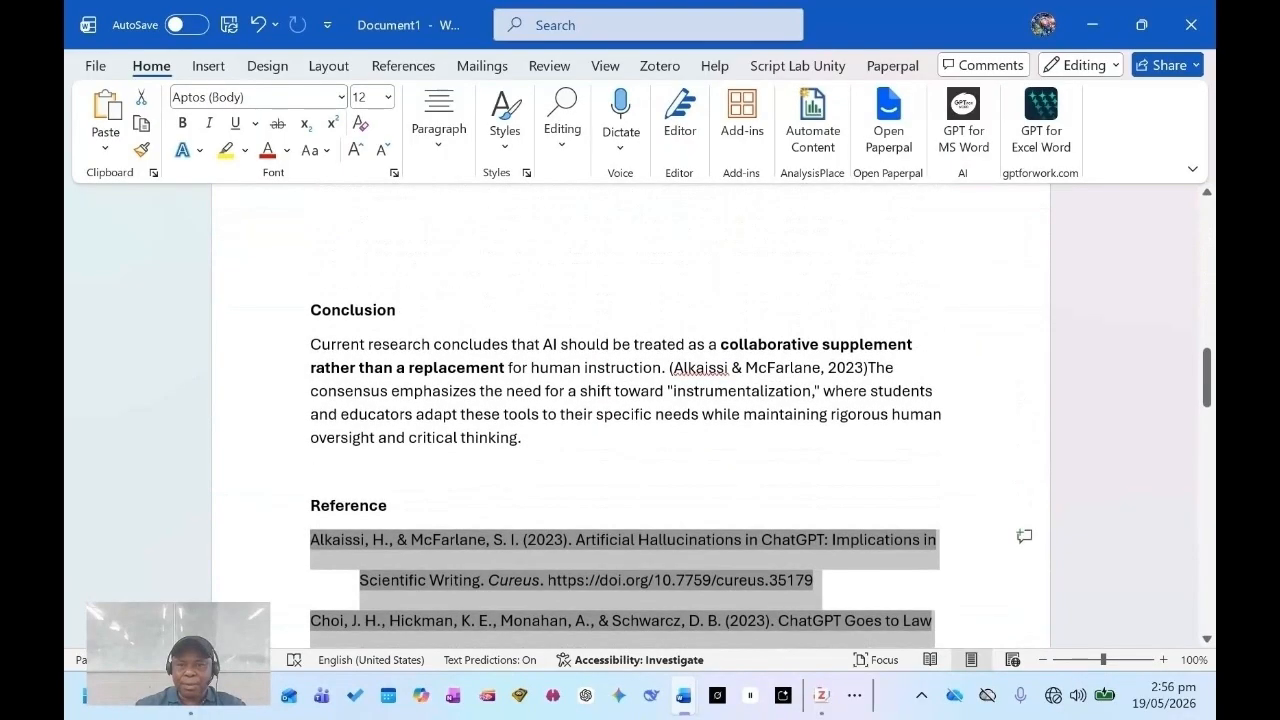
- Read through the bibliography entries from the Conclusion down to the end of the "Reference" list
left_click(501, 414)
scroll(501, 414, "down", 3)
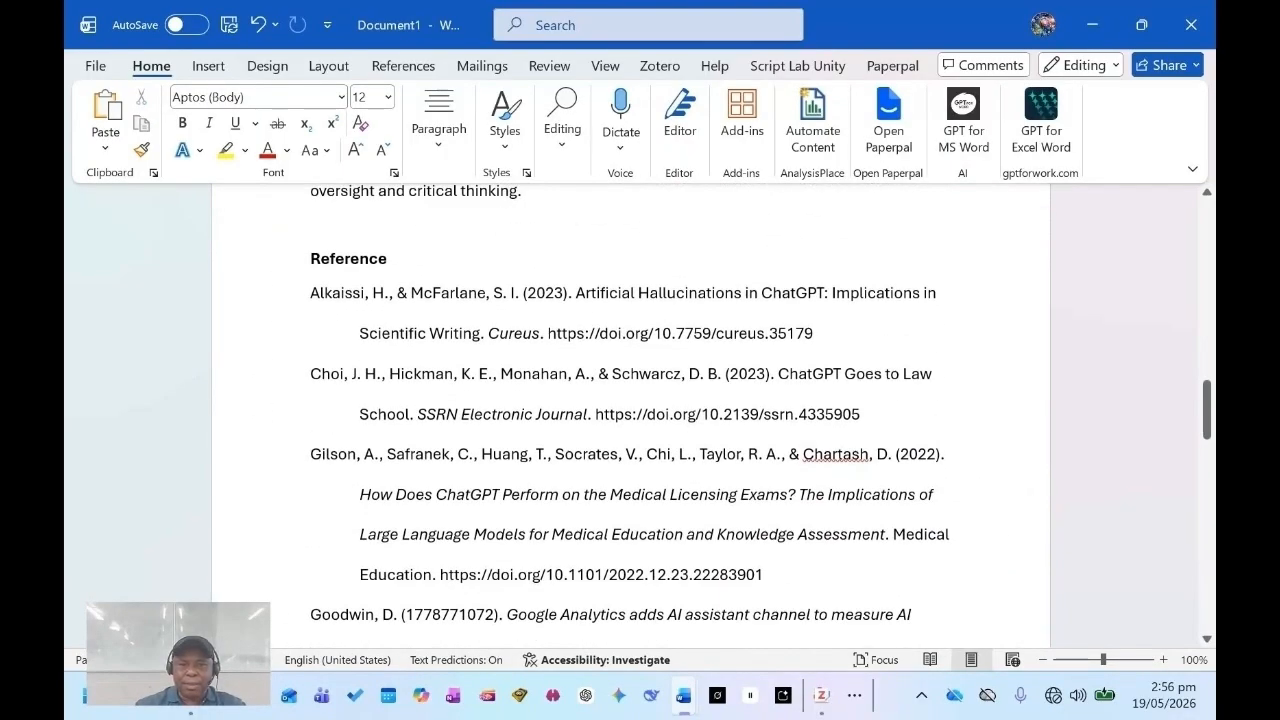
scroll(630, 415, "down", 6)
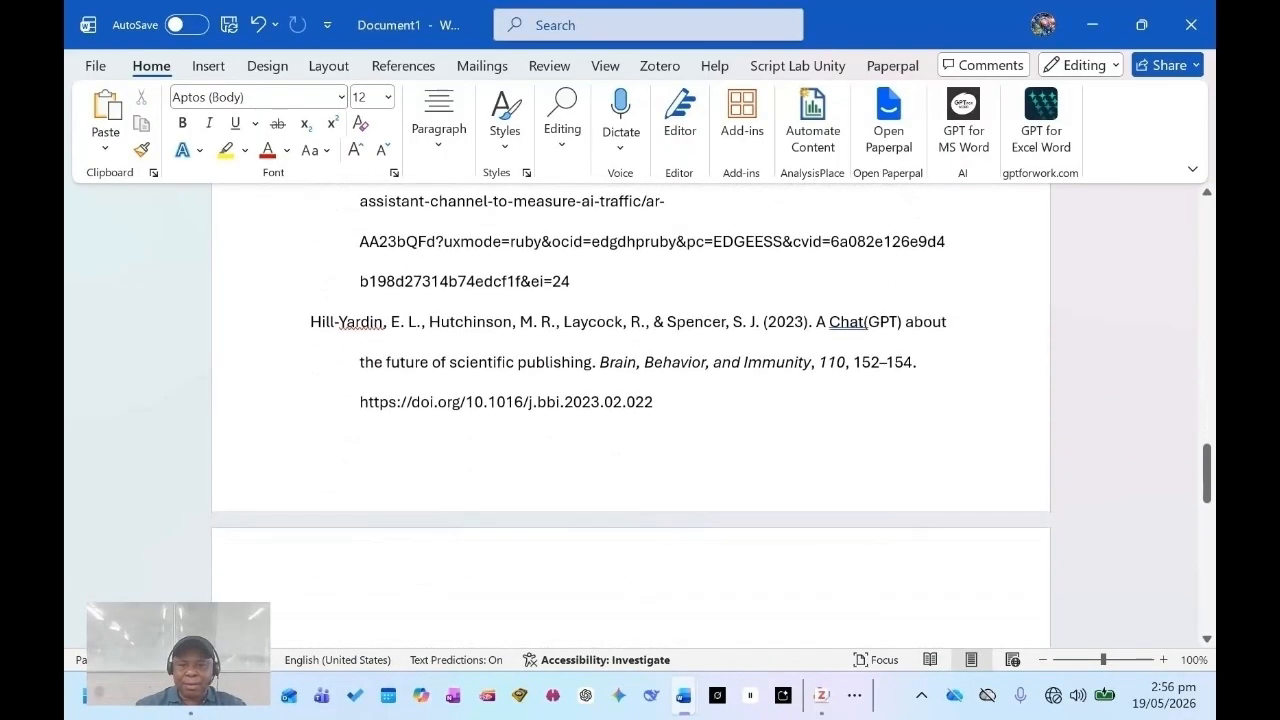
scroll(630, 415, "down", 2)
scroll(630, 415, "up", 6)
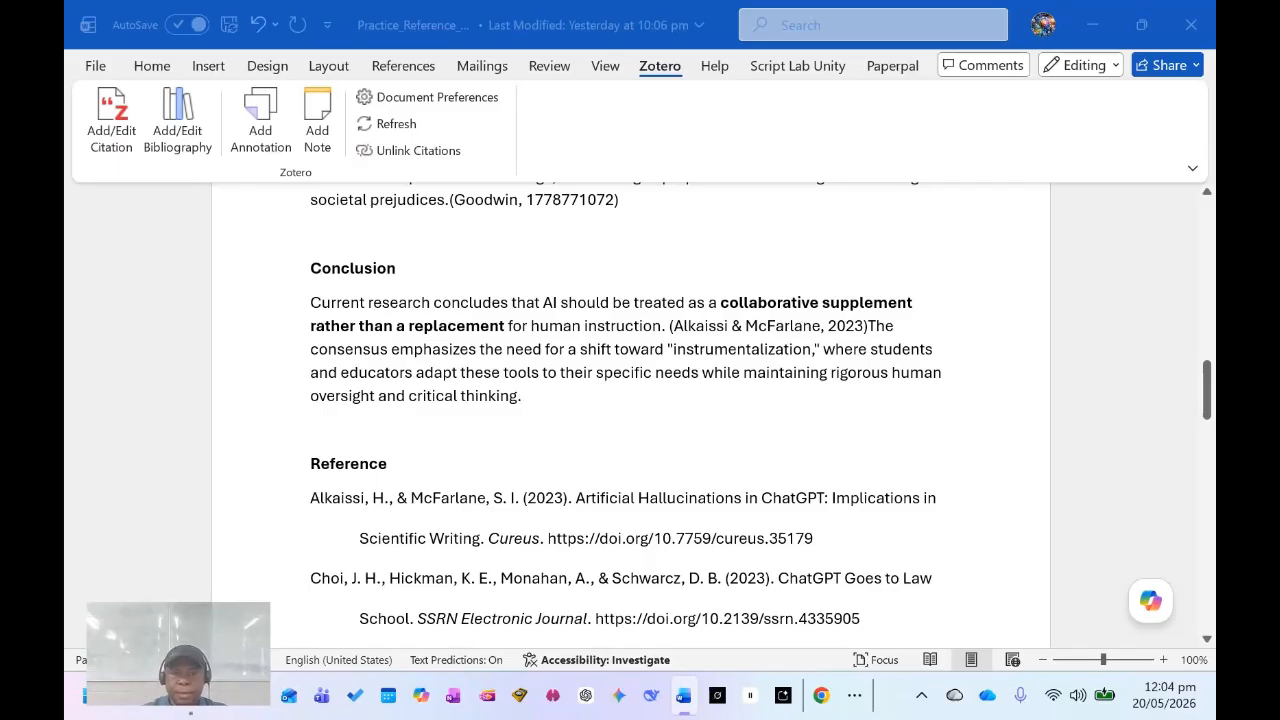
scroll(630, 420, "down", 2)
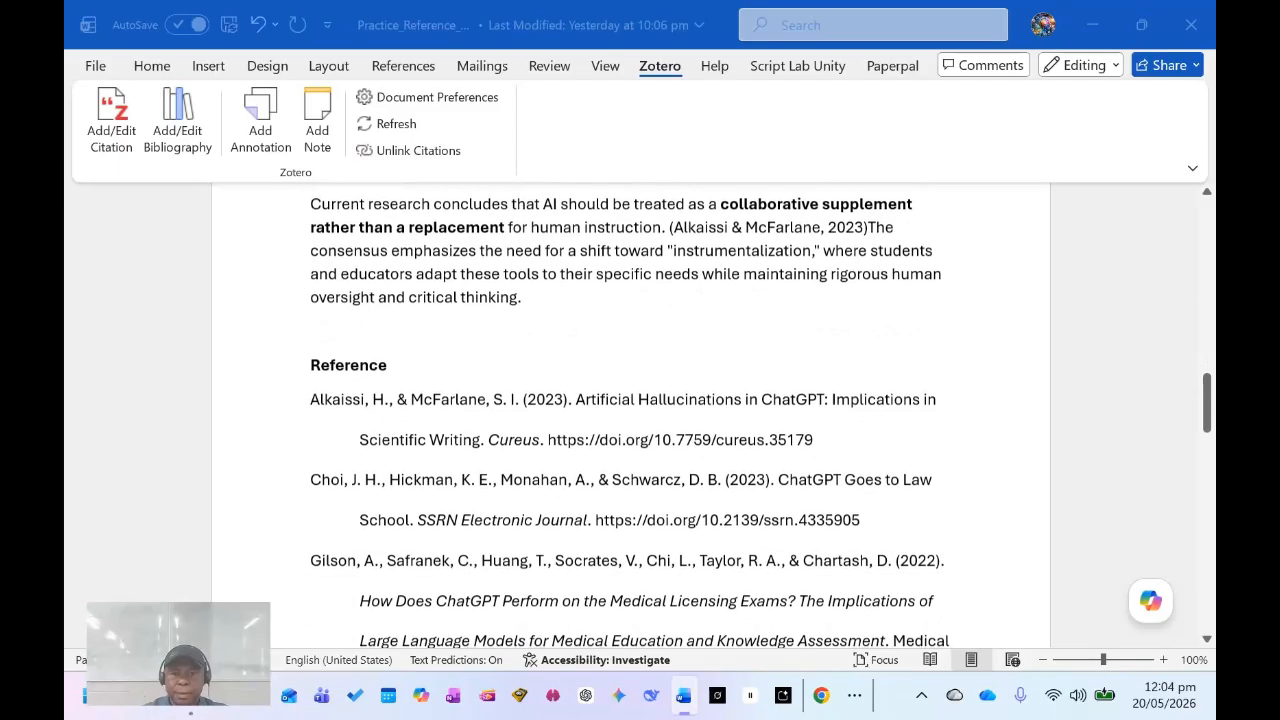
scroll(630, 420, "down", 1)
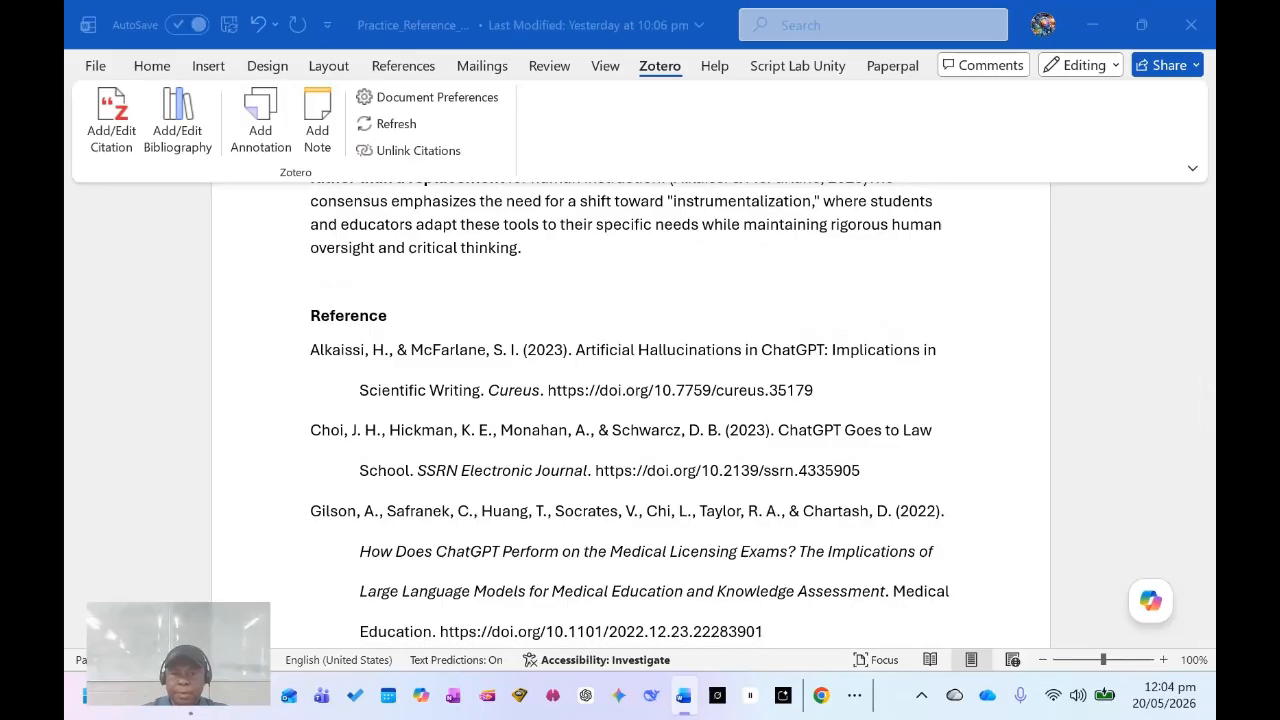
- Go back through the body text to the Introduction and inspect its in-text citation field
scroll(630, 420, "up", 3)
scroll(630, 420, "up", 3)
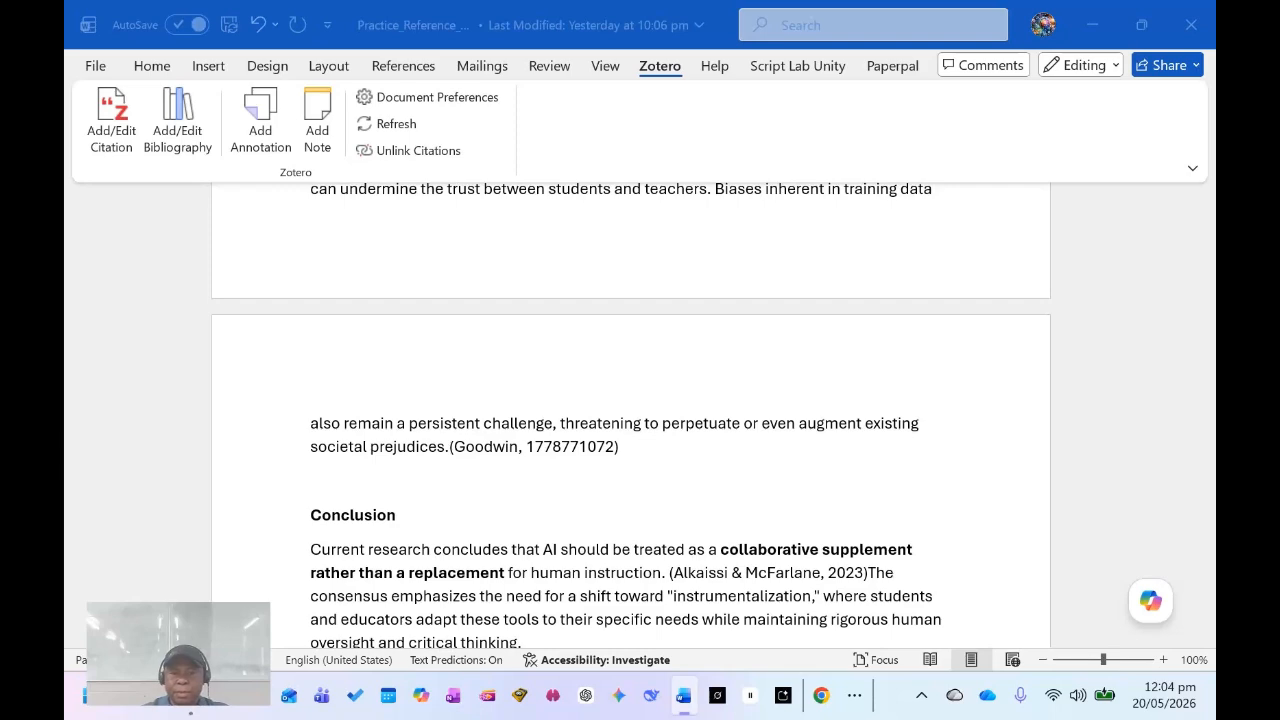
scroll(630, 415, "up", 2)
scroll(630, 415, "up", 5)
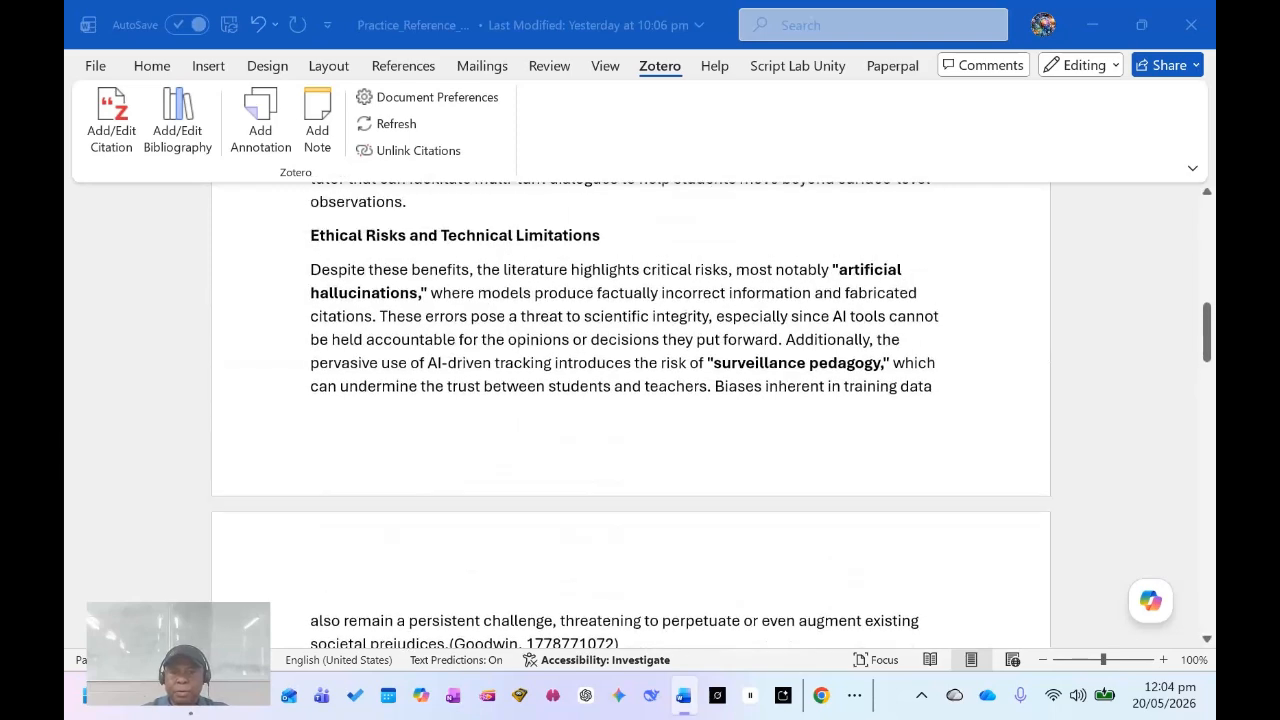
scroll(630, 415, "up", 2)
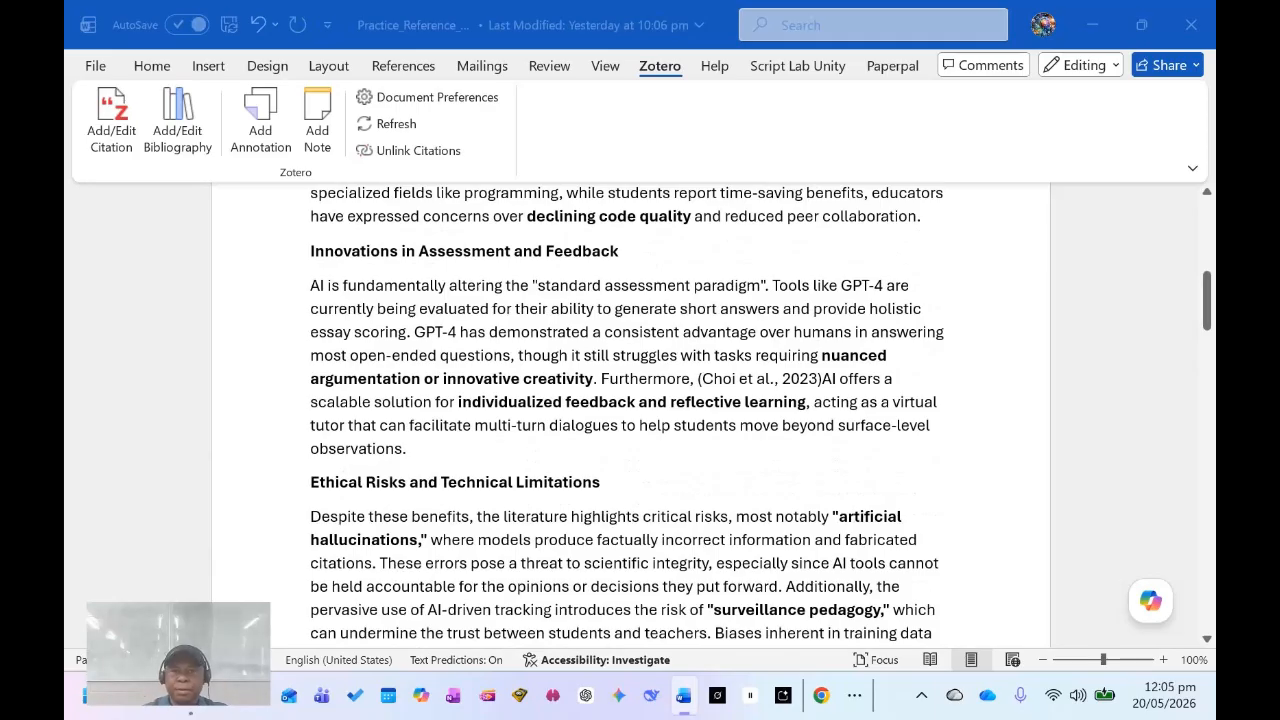
scroll(630, 415, "up", 6)
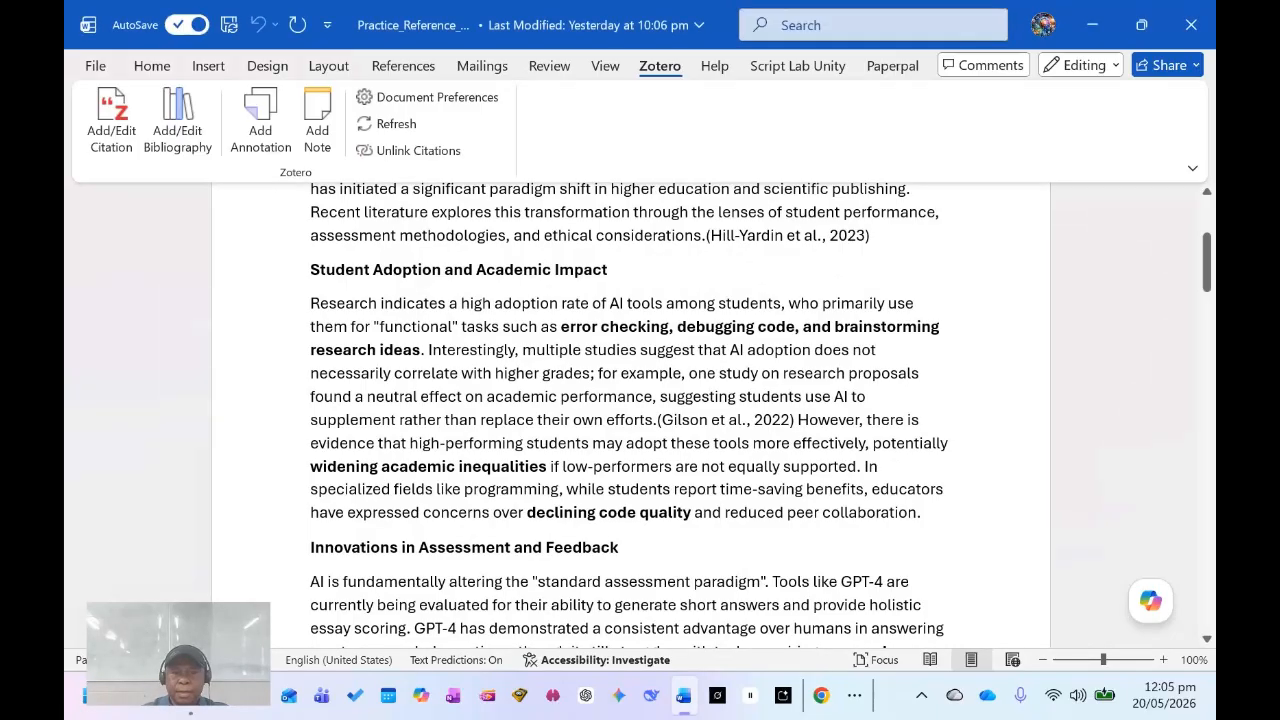
left_click(788, 236)
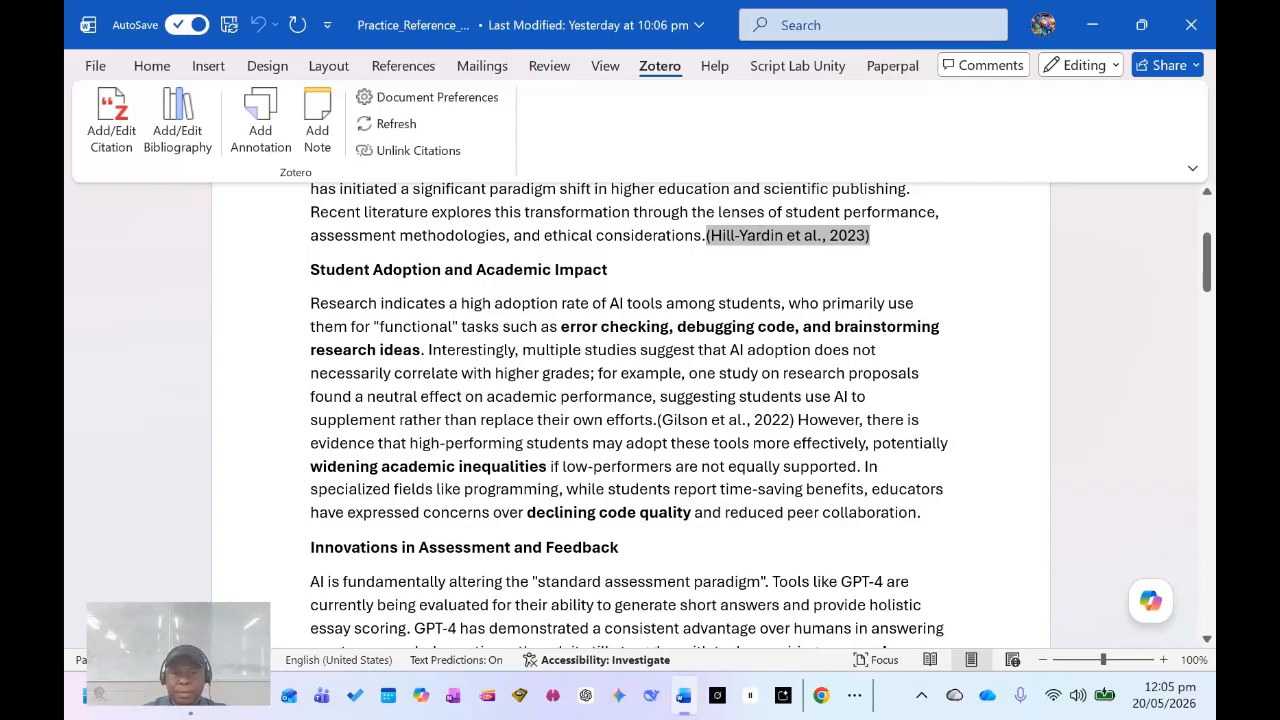
scroll(630, 415, "down", 1)
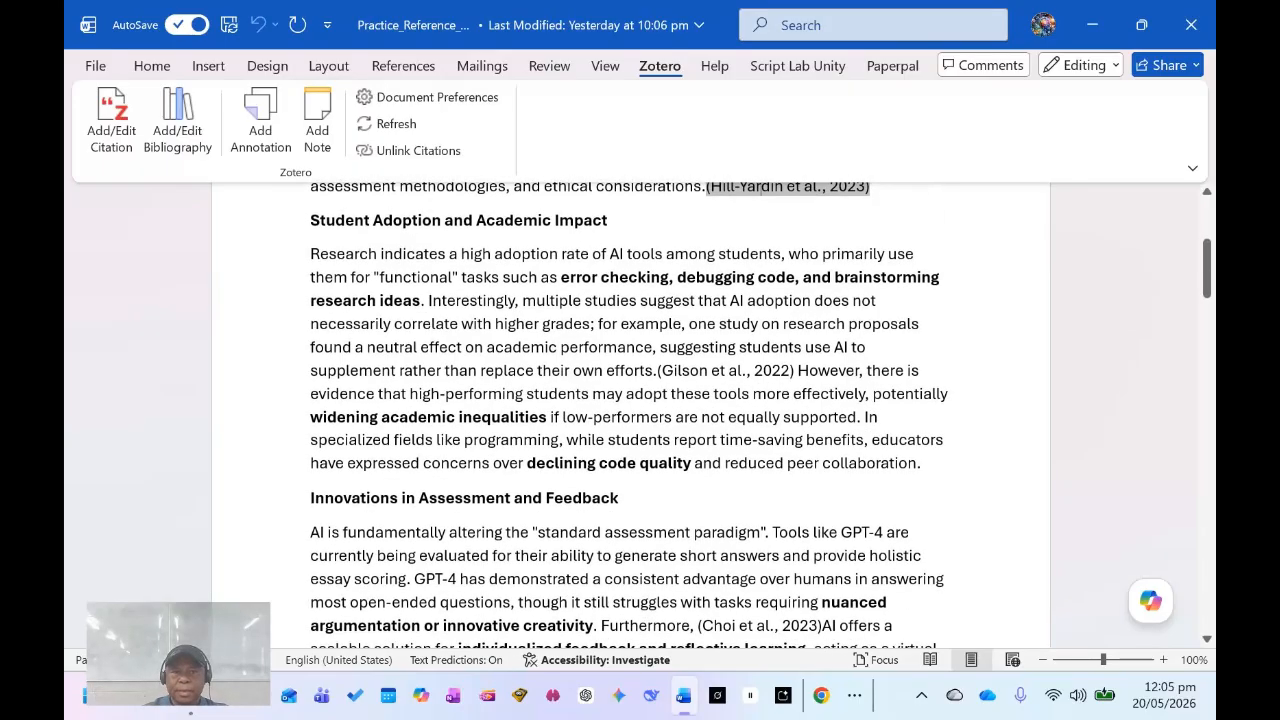
scroll(630, 415, "up", 1)
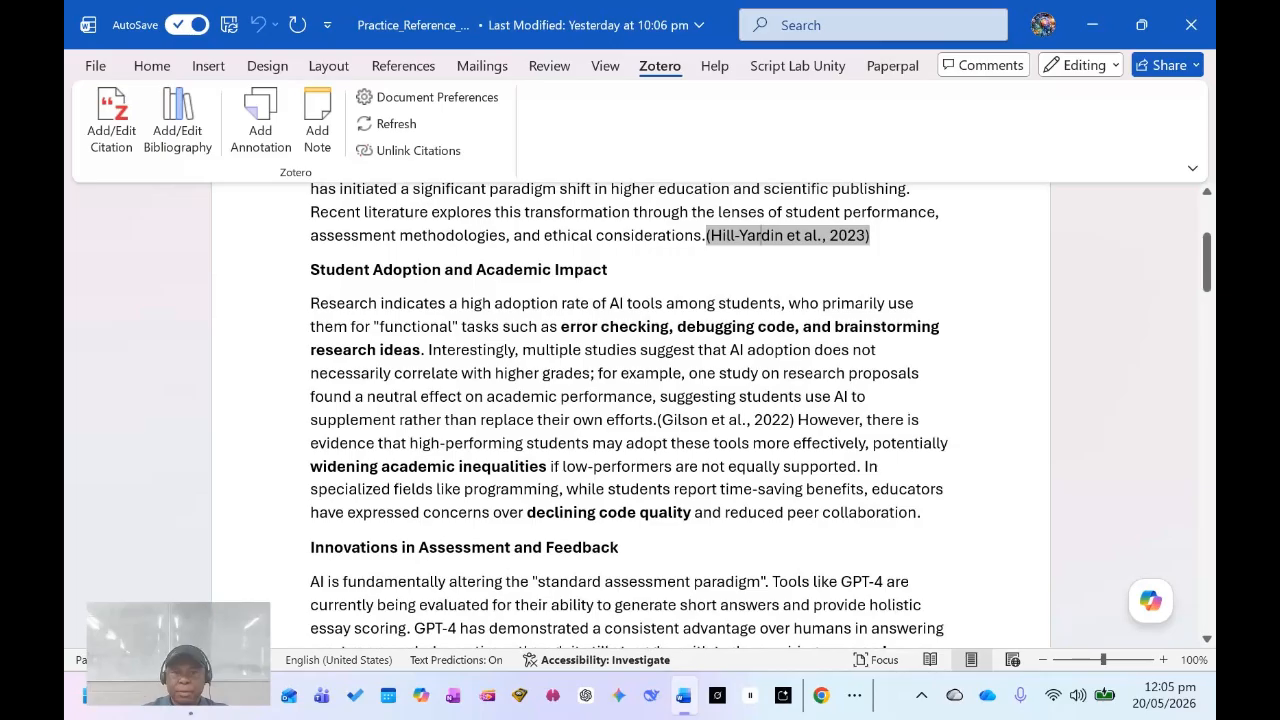
- Inspect the linked citation fields in the Conclusion, Ethical Risks and Technical Limitations, and Innovations in Assessment and Feedback sections
scroll(630, 415, "down", 2)
scroll(630, 415, "down", 6)
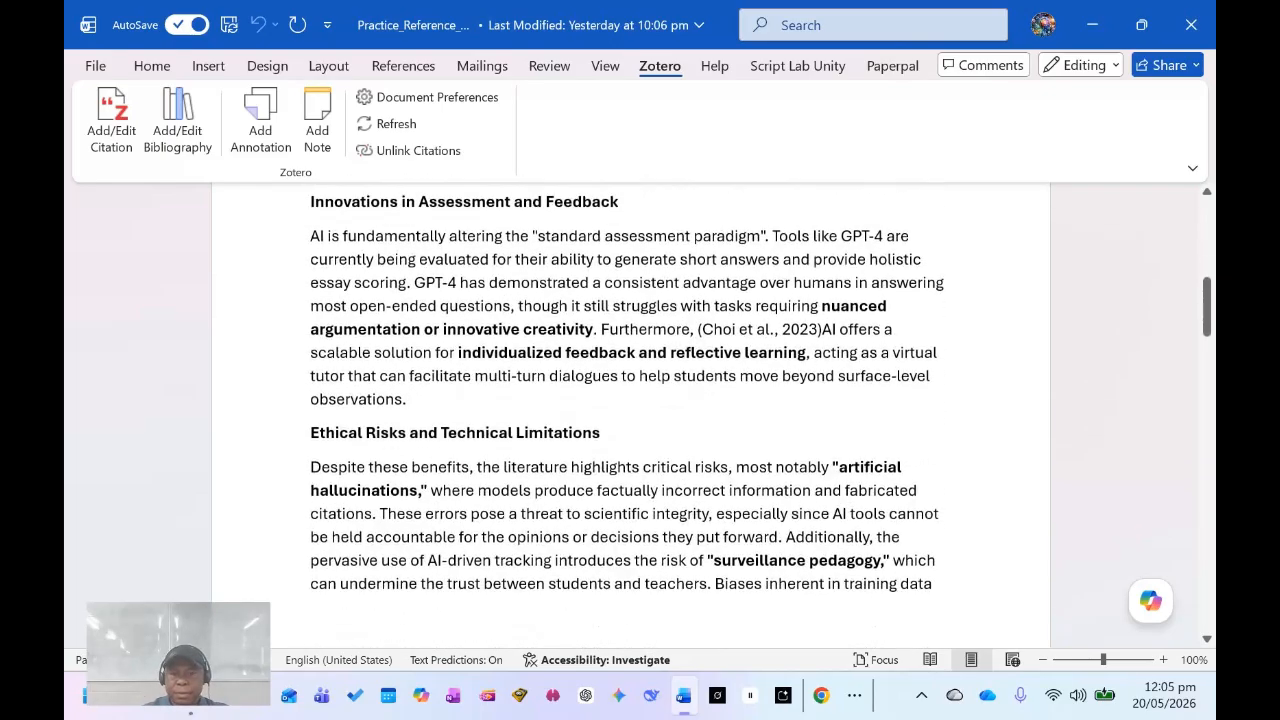
scroll(630, 415, "down", 3)
scroll(630, 415, "down", 4)
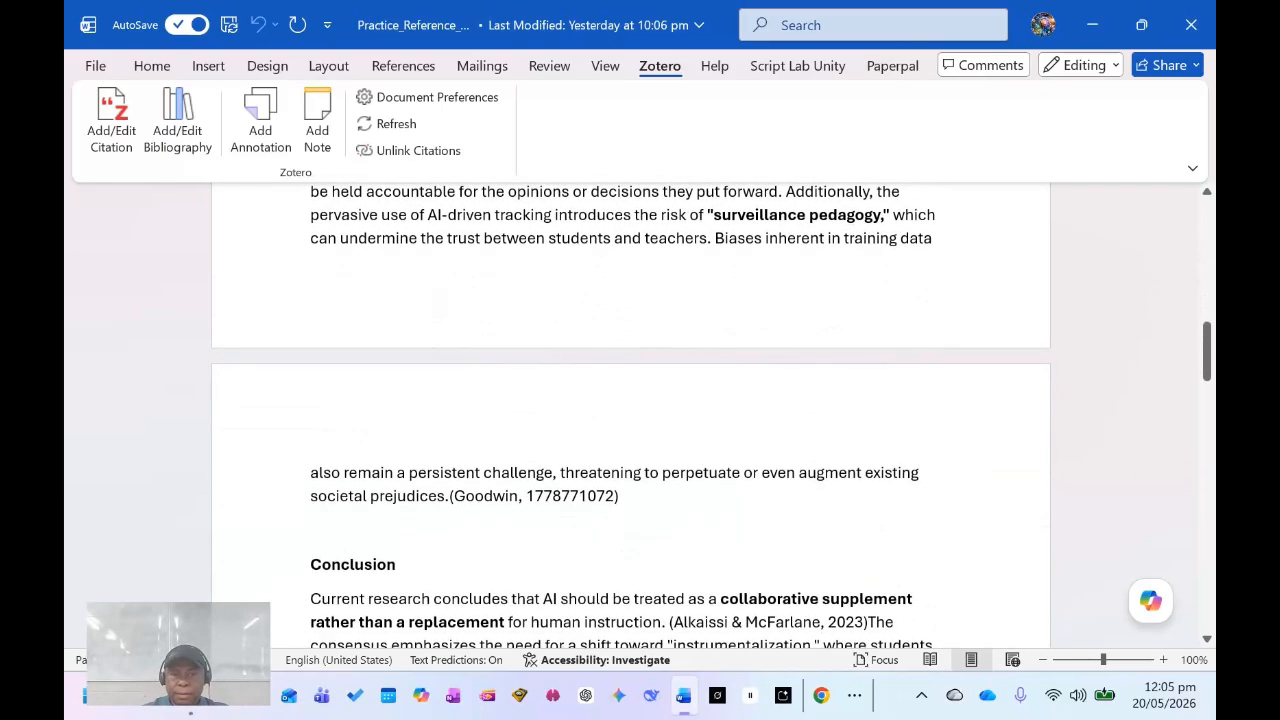
scroll(630, 415, "down", 3)
left_click(776, 474)
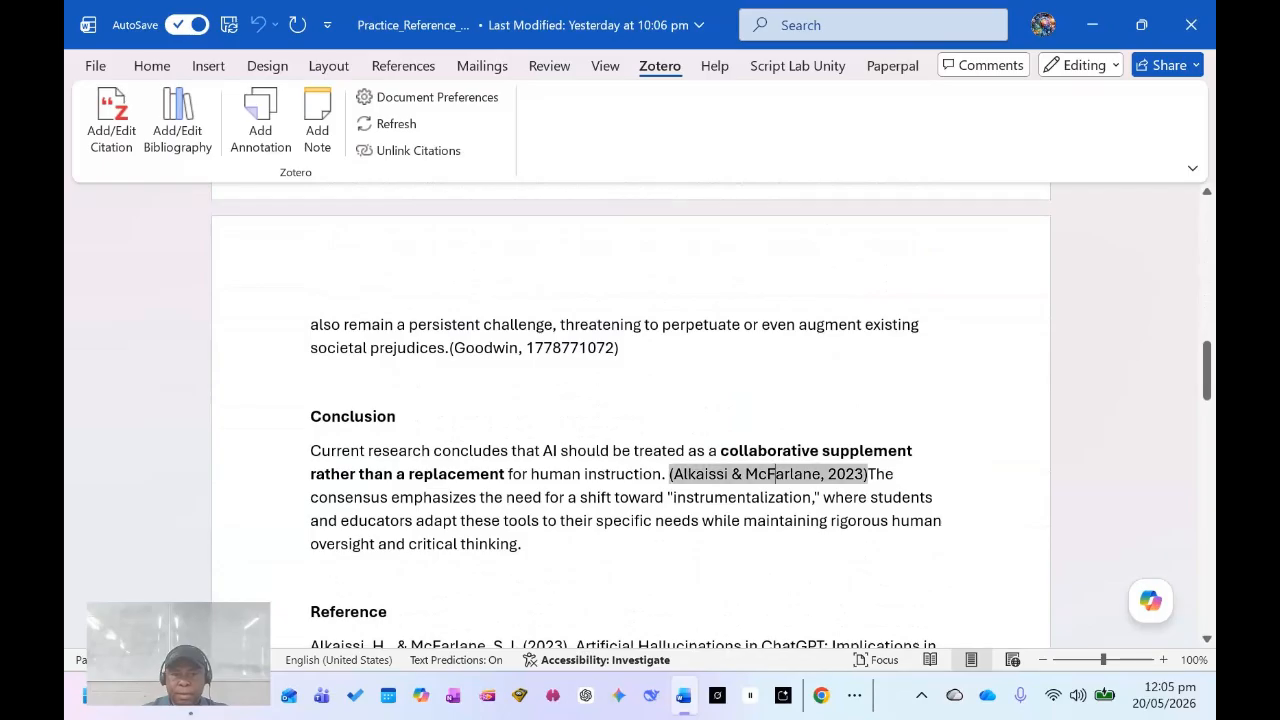
scroll(630, 415, "up", 2)
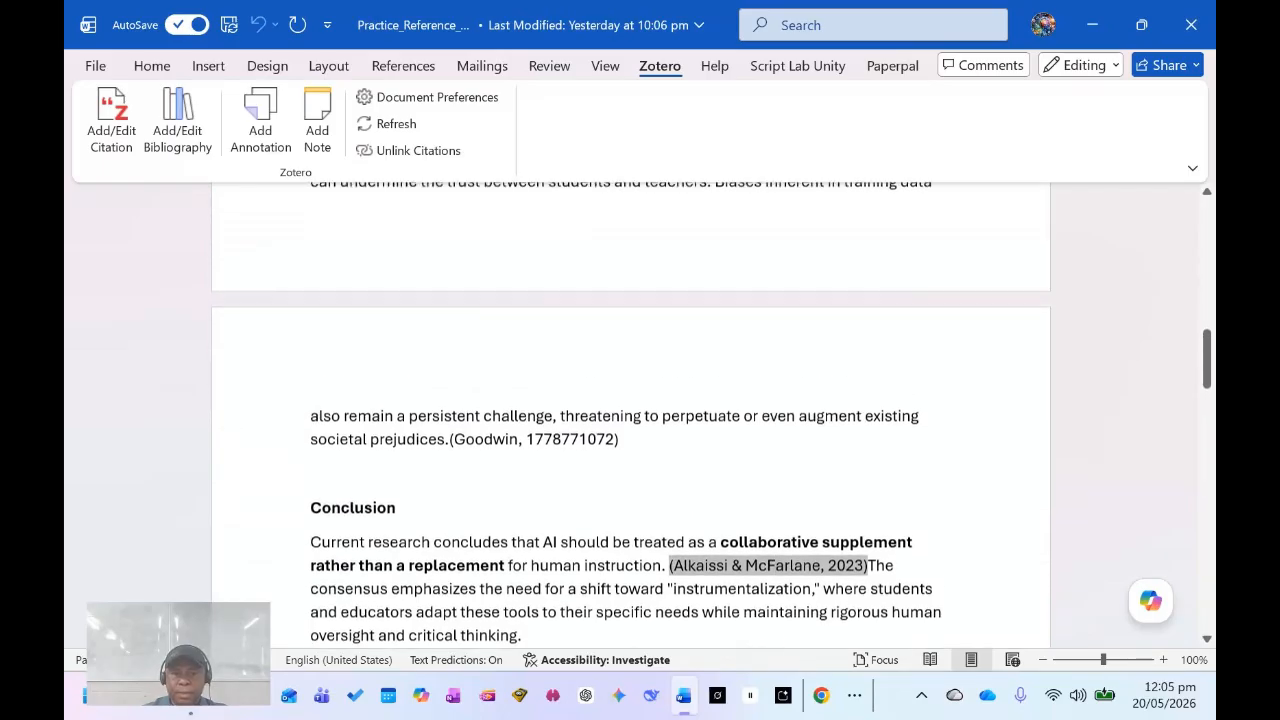
left_click(535, 447)
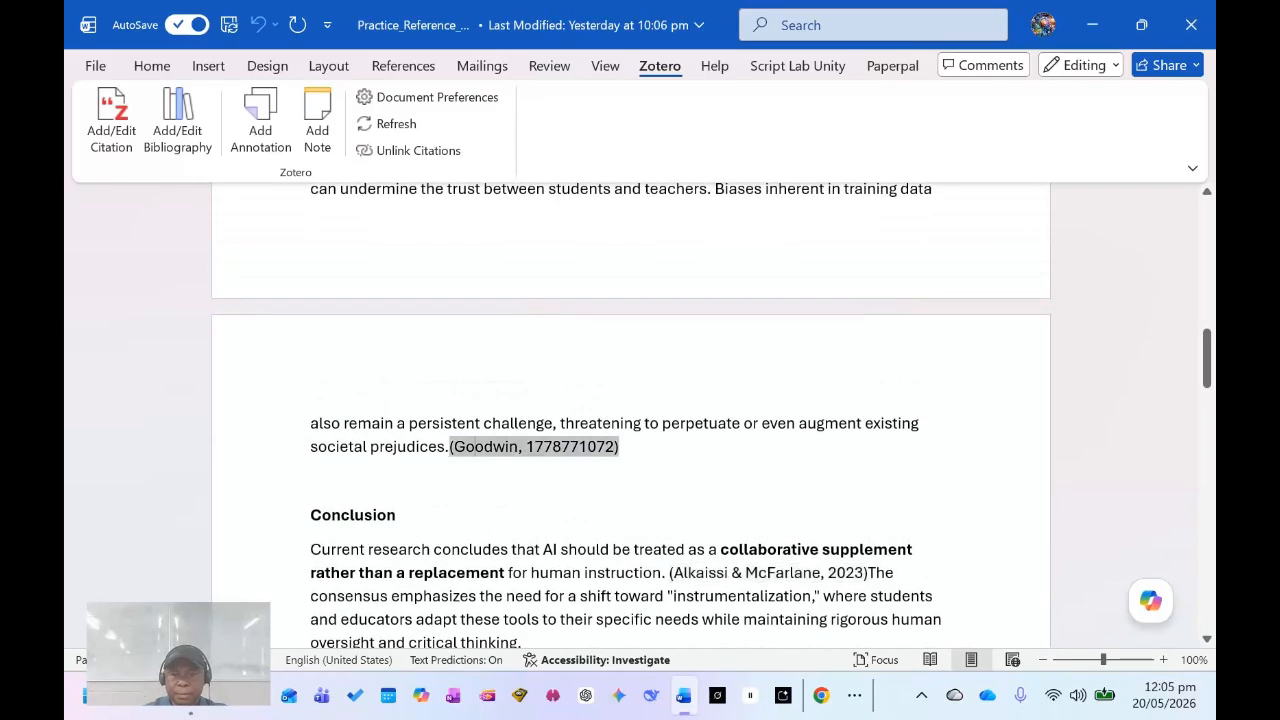
scroll(535, 447, "up", 5)
scroll(630, 415, "up", 5)
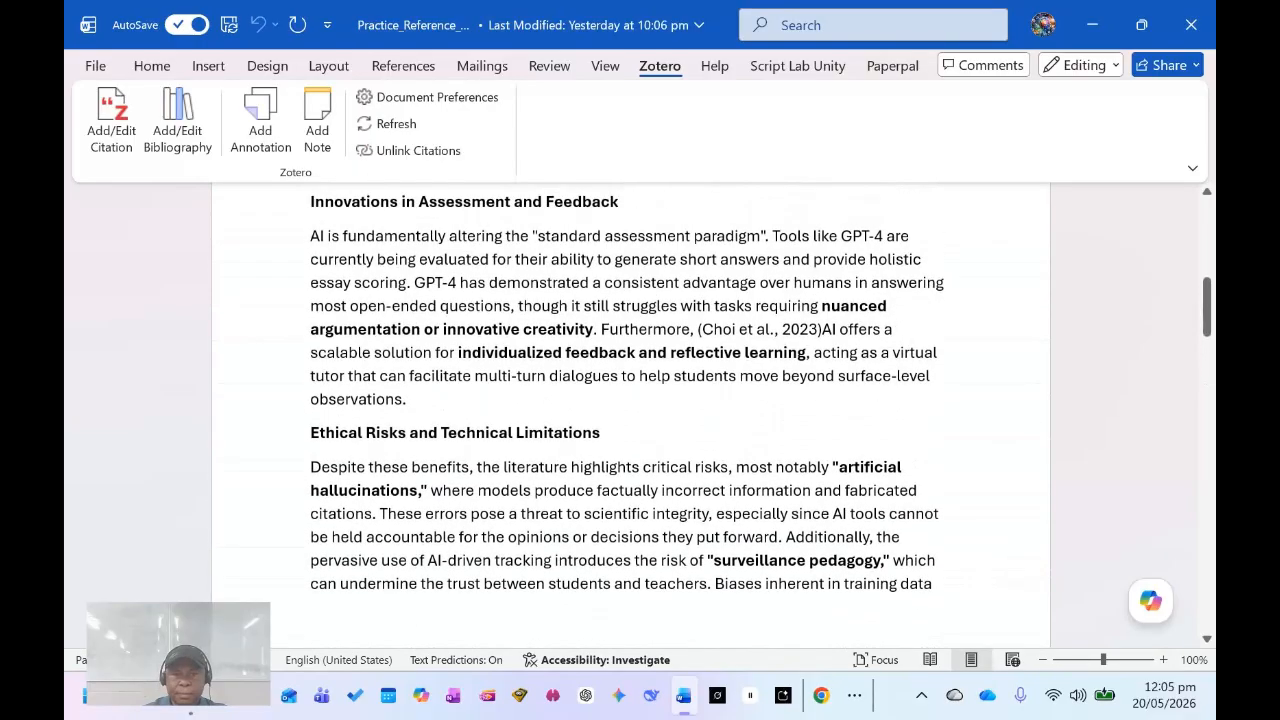
left_click(760, 428)
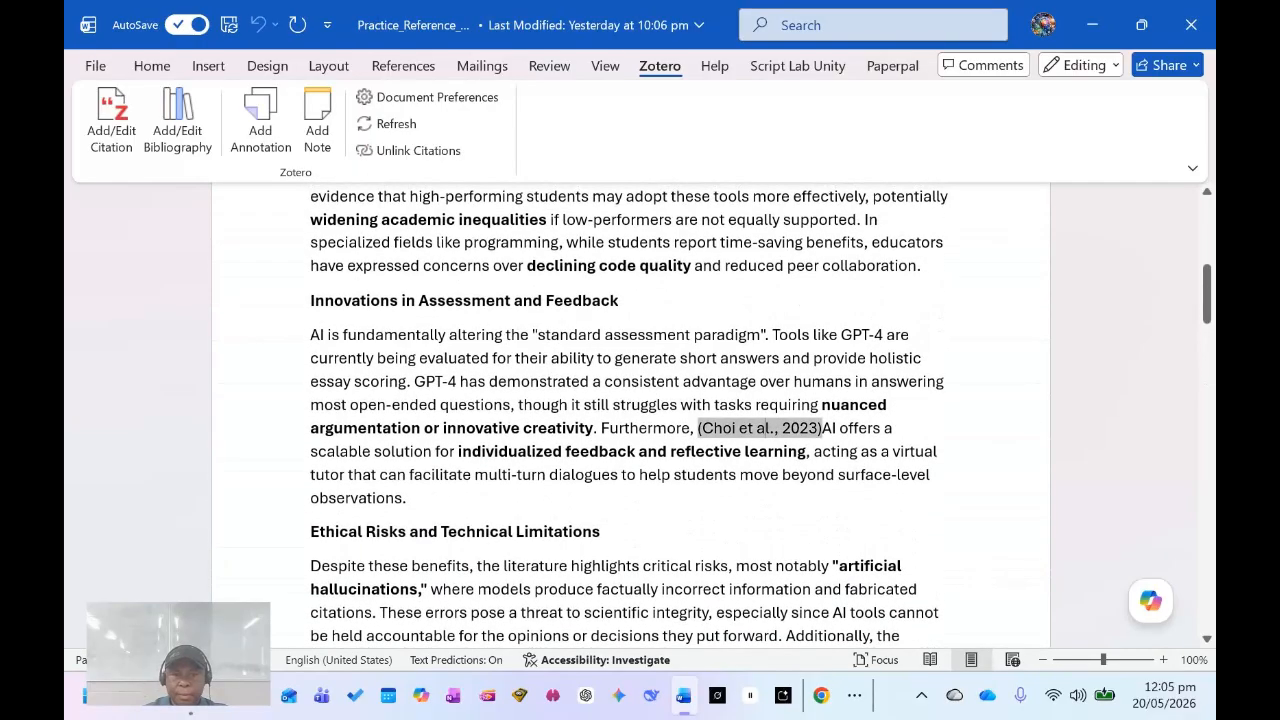
- Inspect the linked bibliography field under "Reference" and examine its entries
scroll(760, 428, "down", 7)
scroll(630, 415, "down", 13)
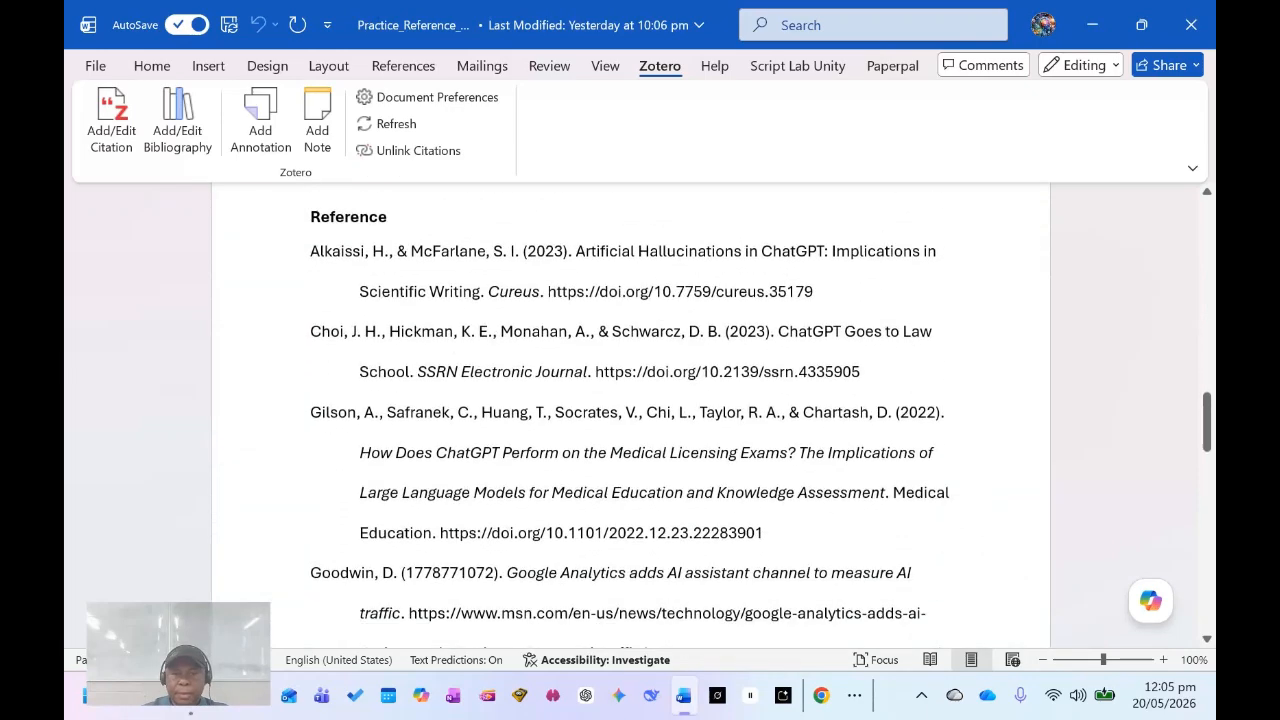
scroll(630, 415, "up", 3)
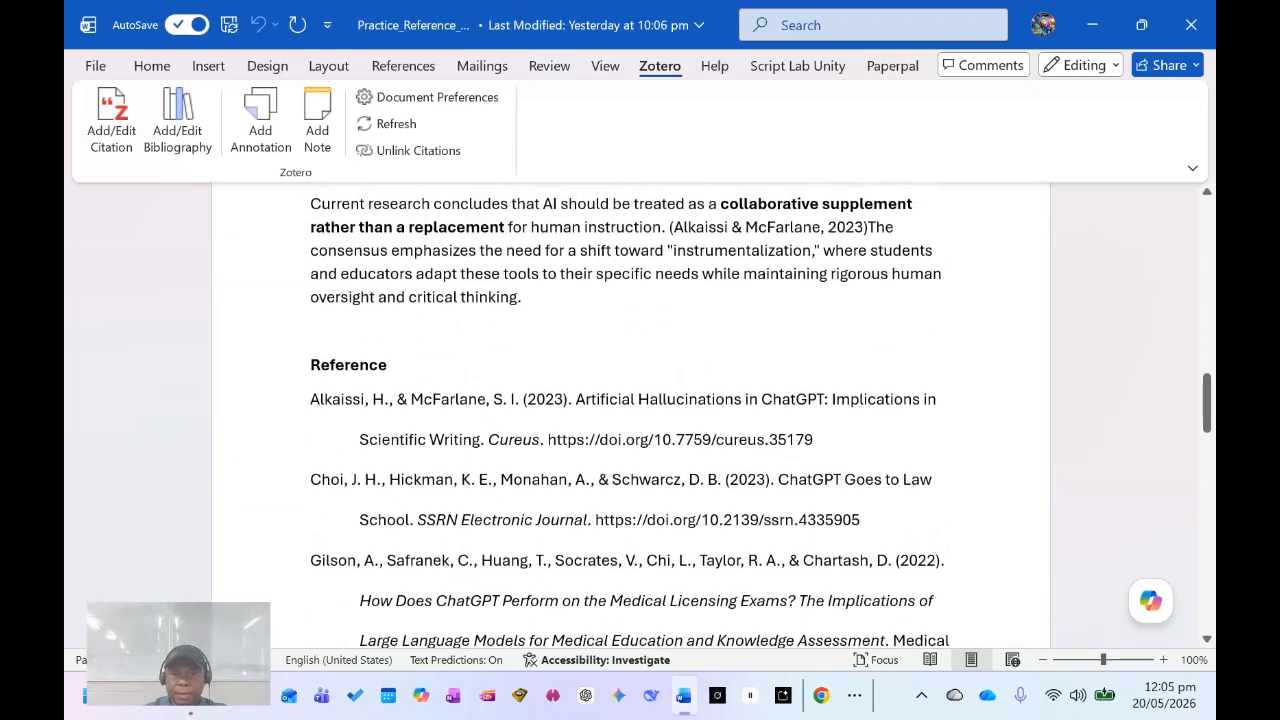
left_click(591, 480)
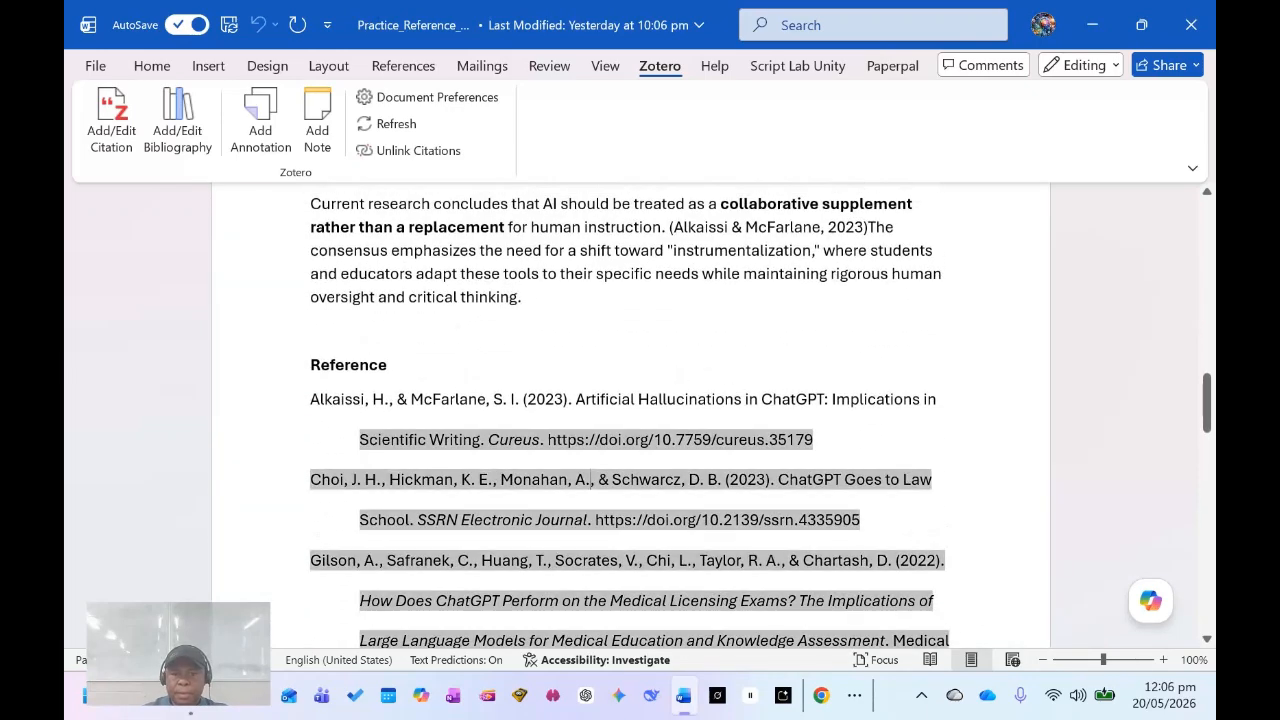
scroll(630, 415, "down", 12)
scroll(630, 415, "down", 6)
scroll(630, 415, "up", 10)
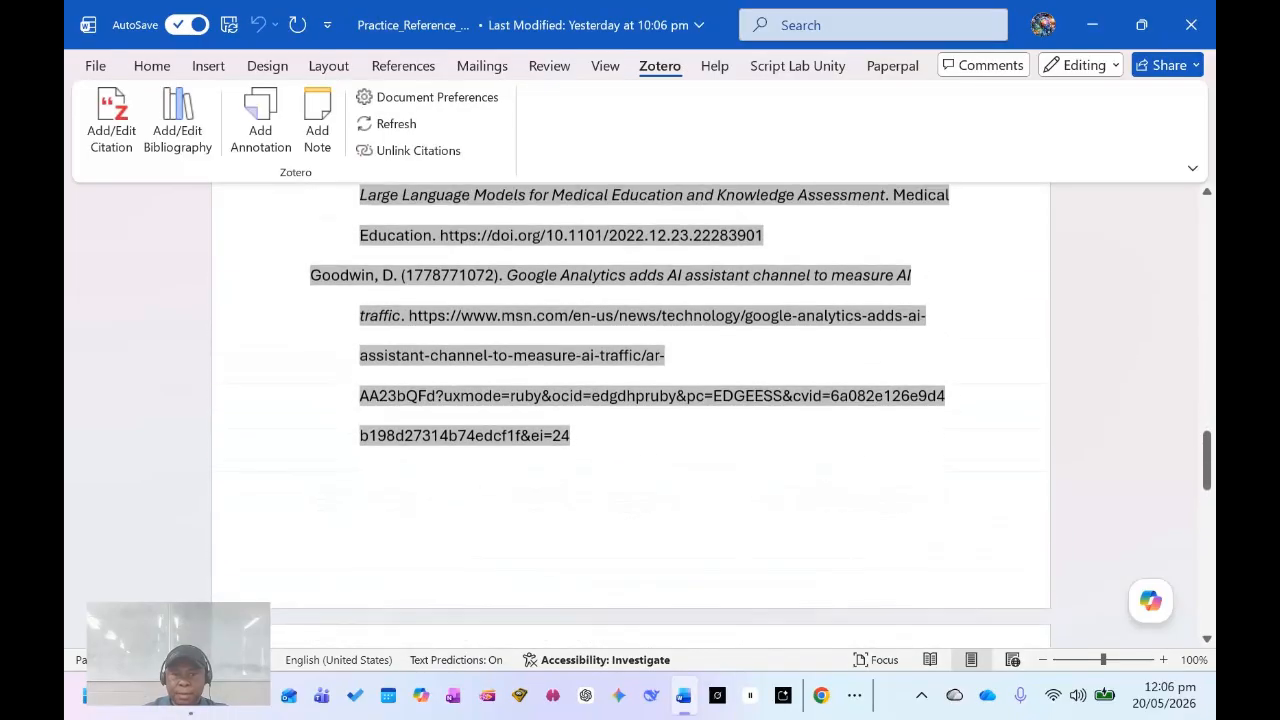
scroll(630, 415, "up", 3)
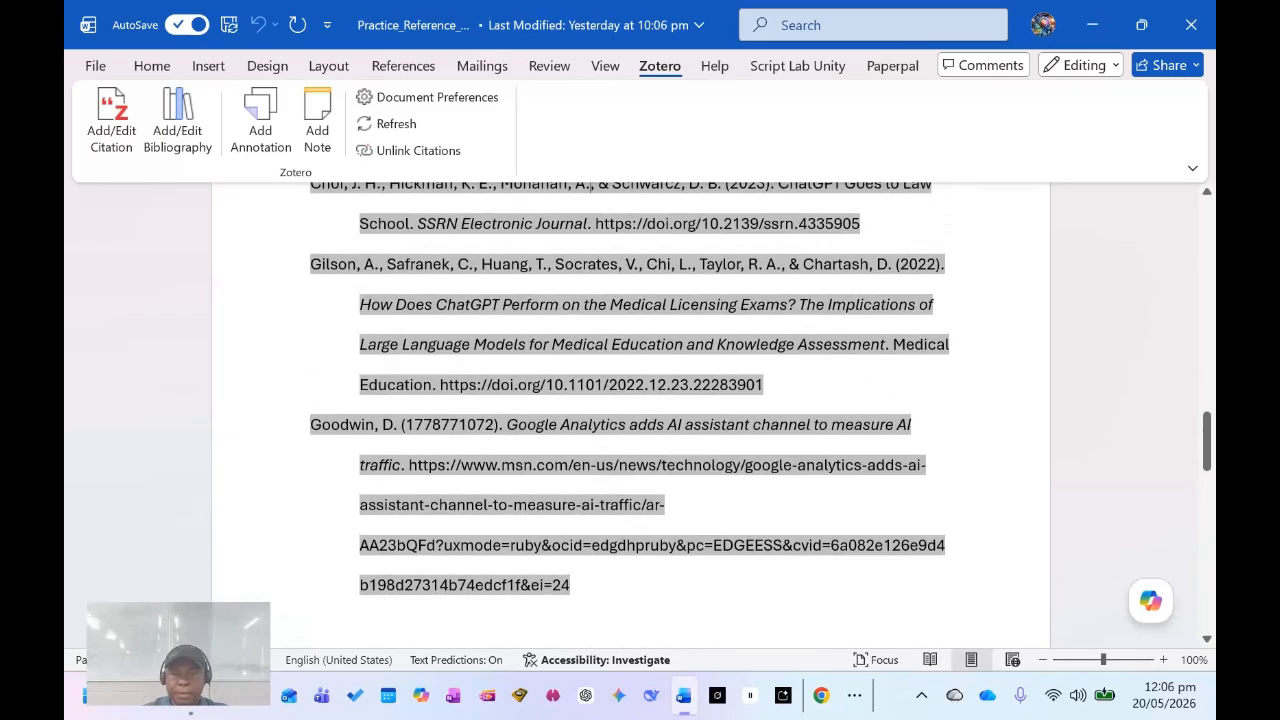
scroll(630, 415, "up", 2)
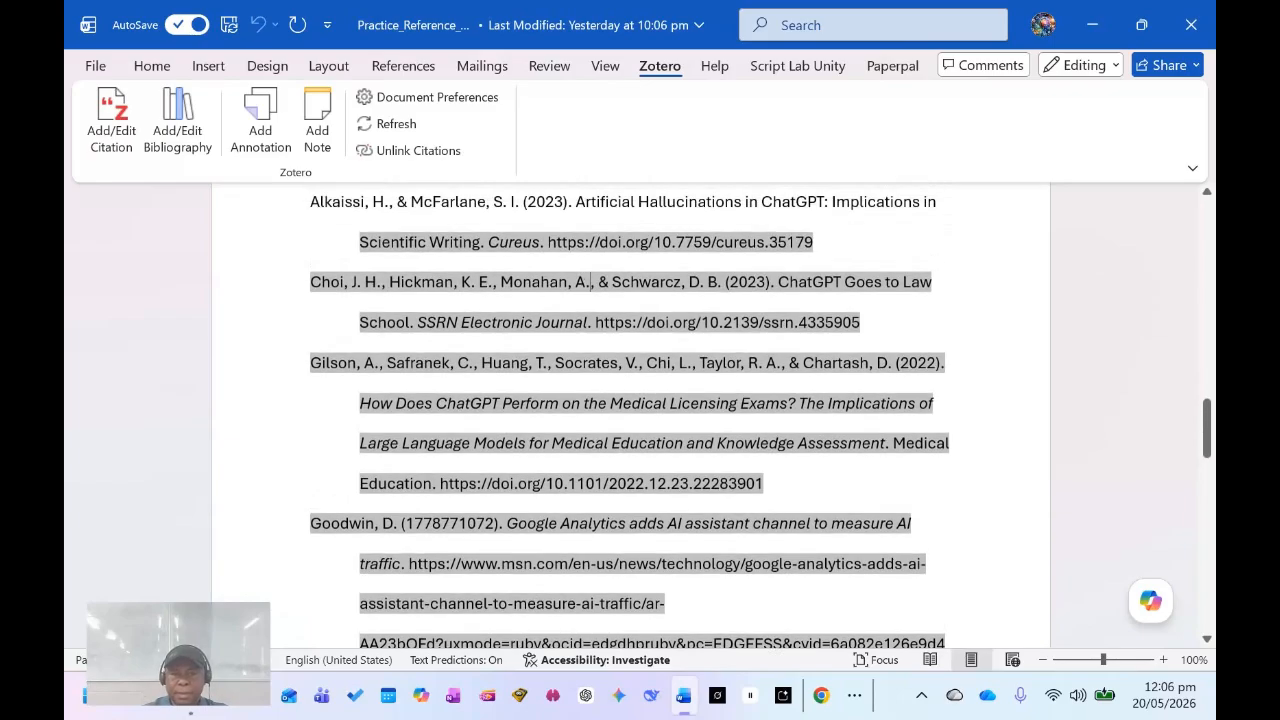
scroll(630, 415, "up", 1)
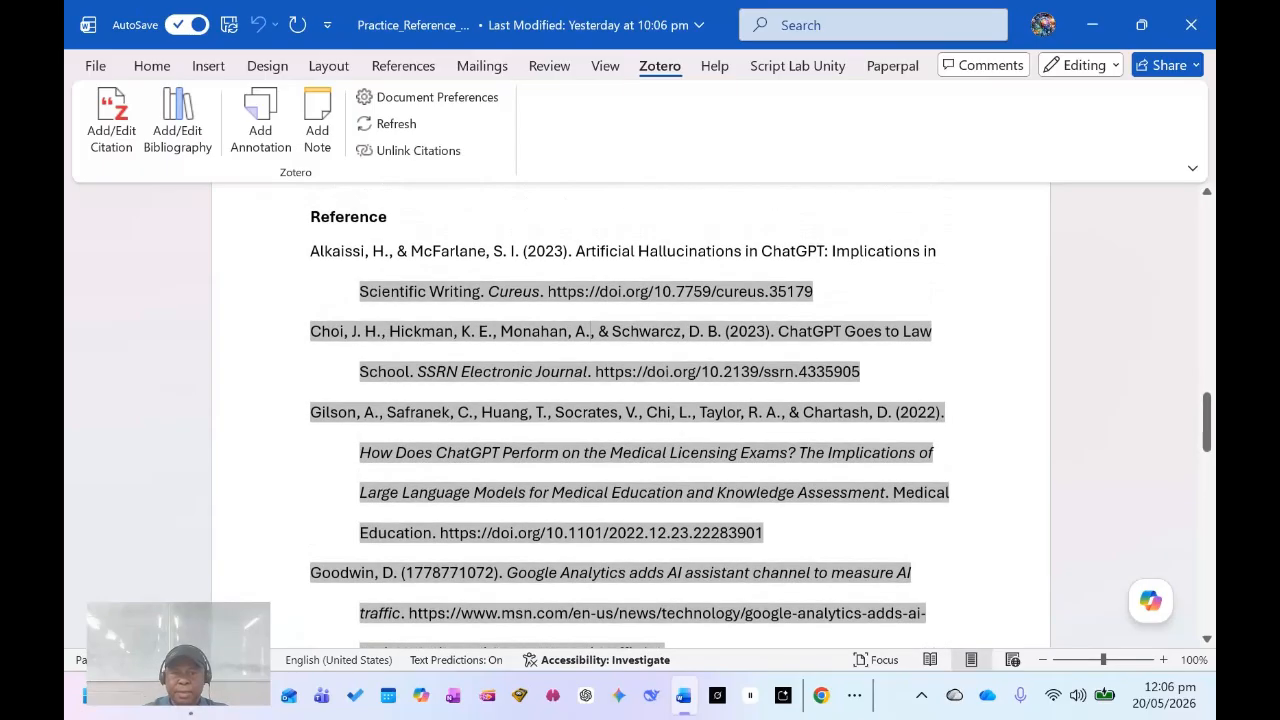
scroll(591, 331, "up", 1)
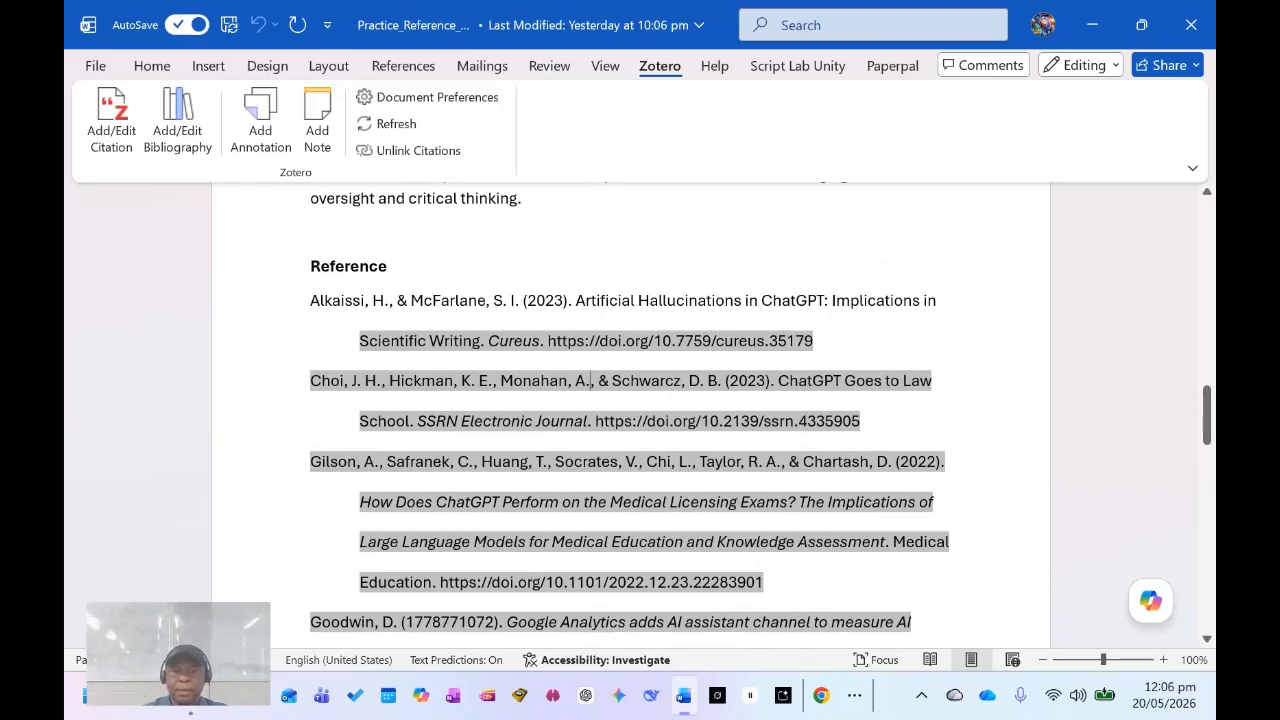
scroll(630, 415, "up", 1)
scroll(630, 415, "down", 1)
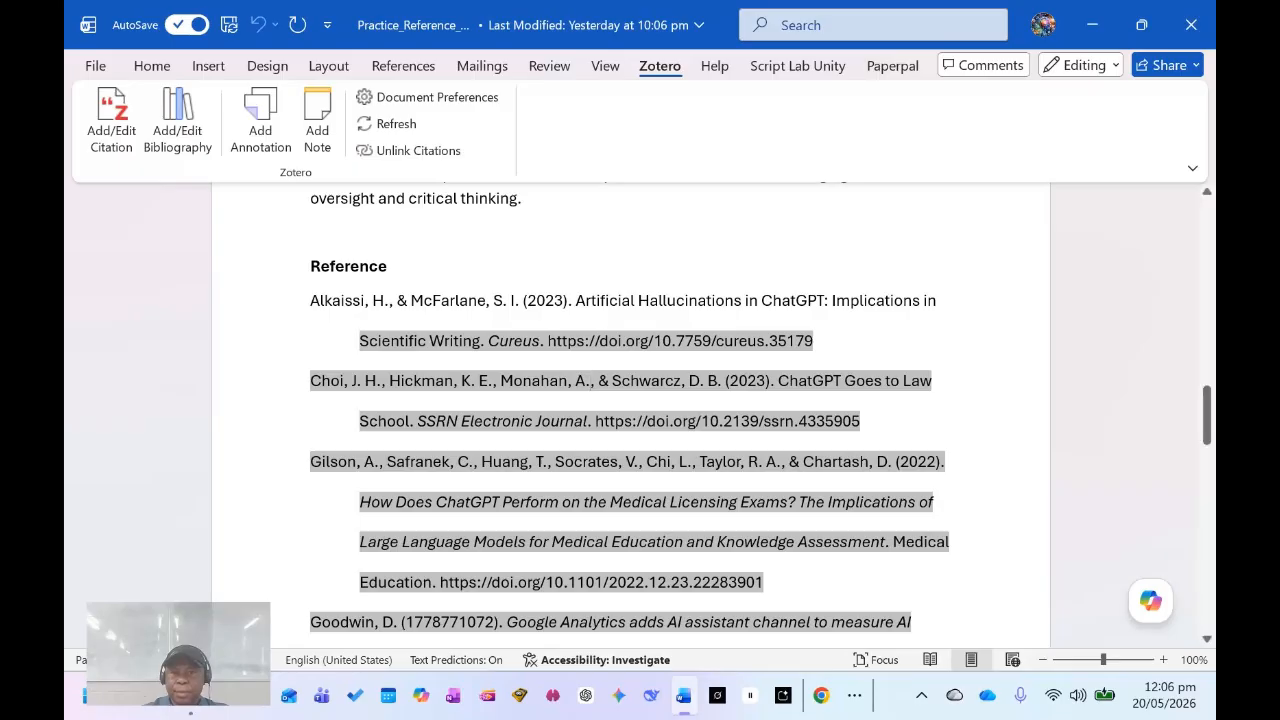
- Unlink the document's citations and bibliography from the Zotero library, accepting the removal of all field codes
scroll(630, 415, "up", 3)
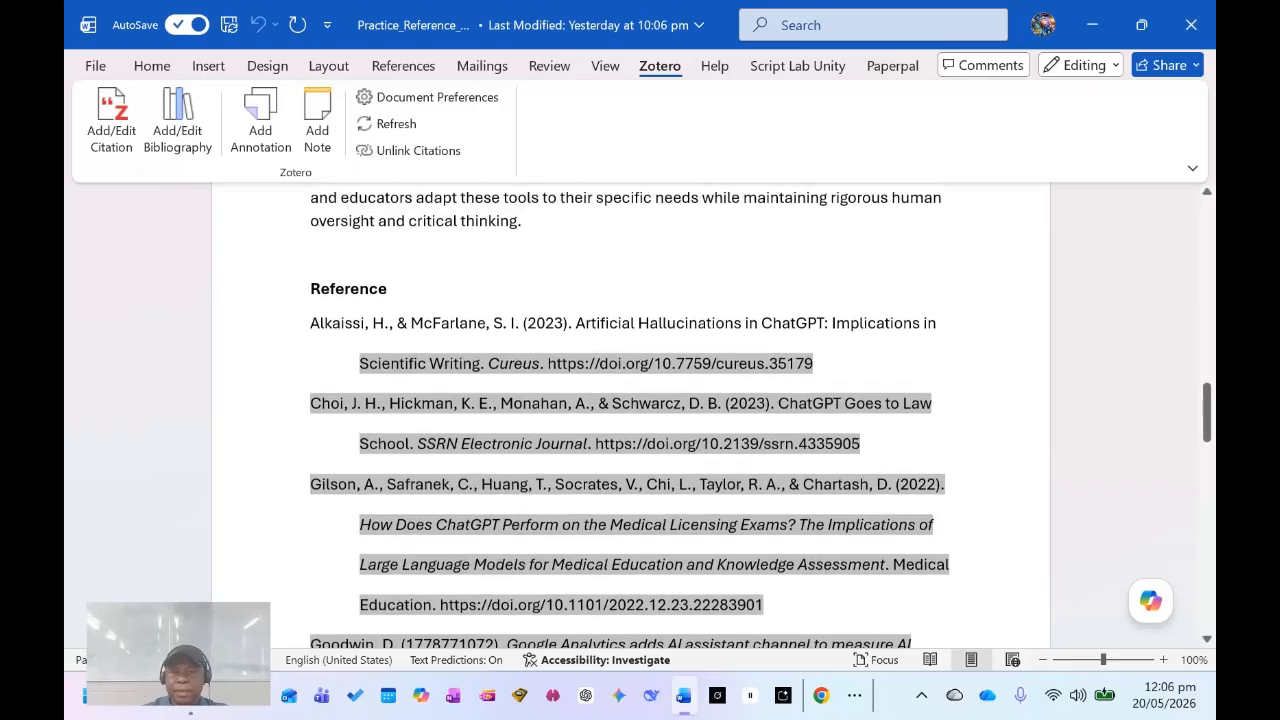
left_click(560, 378)
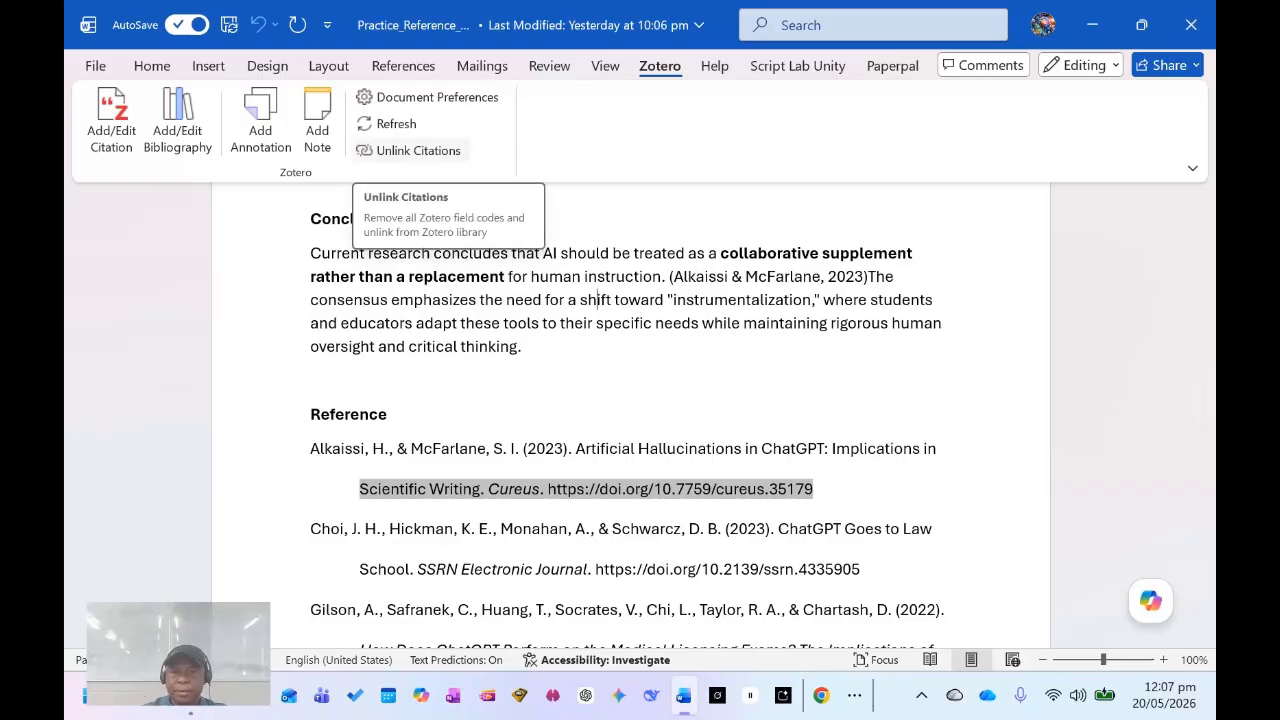
left_click(410, 150)
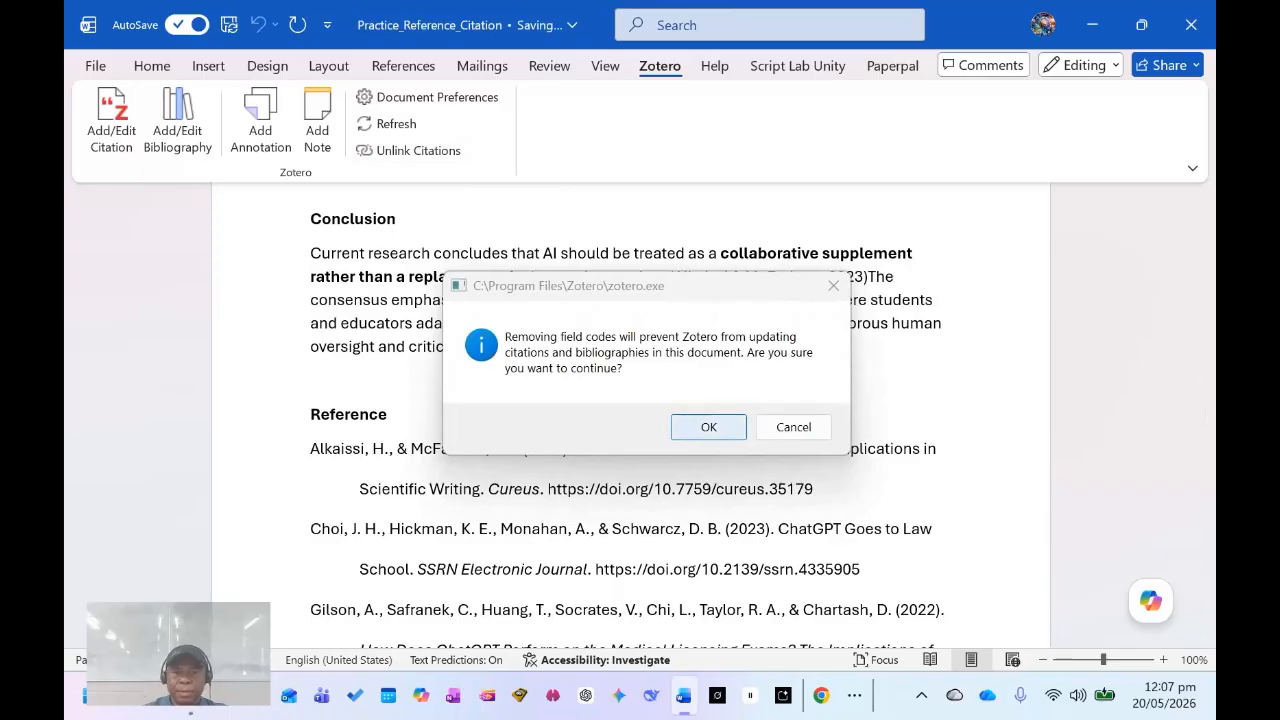
left_click(708, 426)
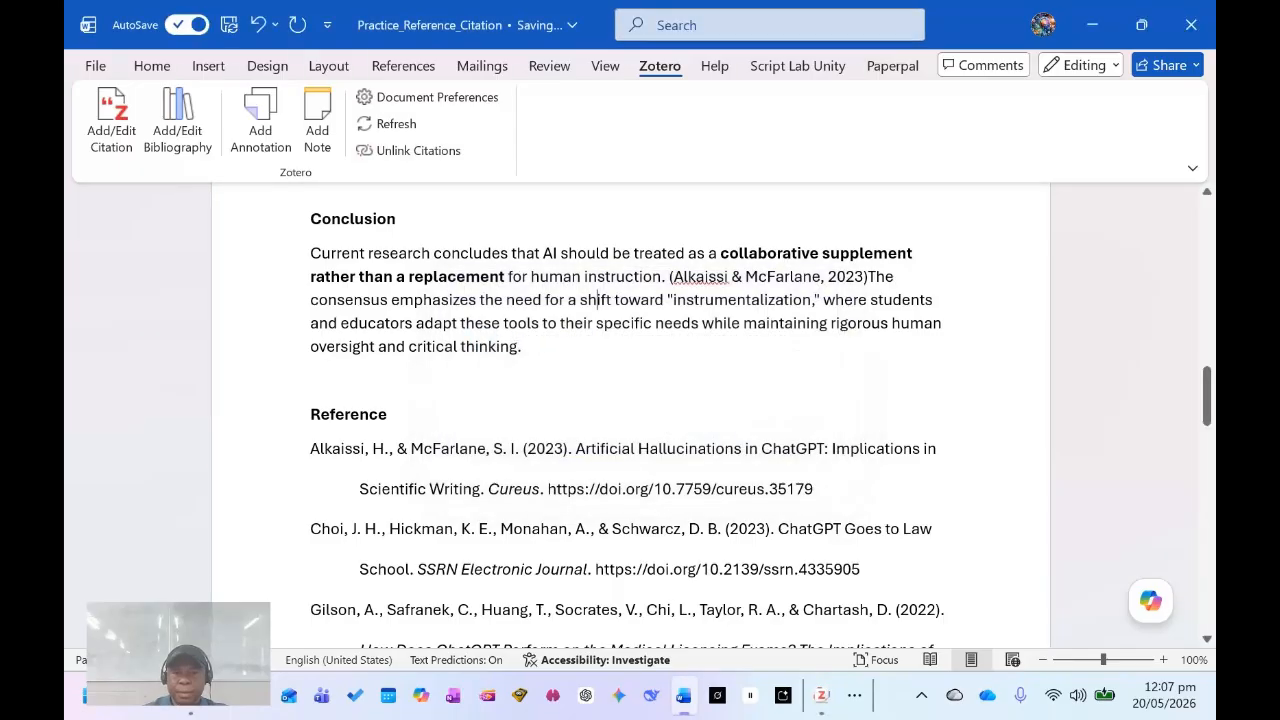
- Check whether the bibliography entries under "Reference" are still linked Zotero fields
scroll(630, 420, "down", 2)
scroll(630, 420, "down", 2)
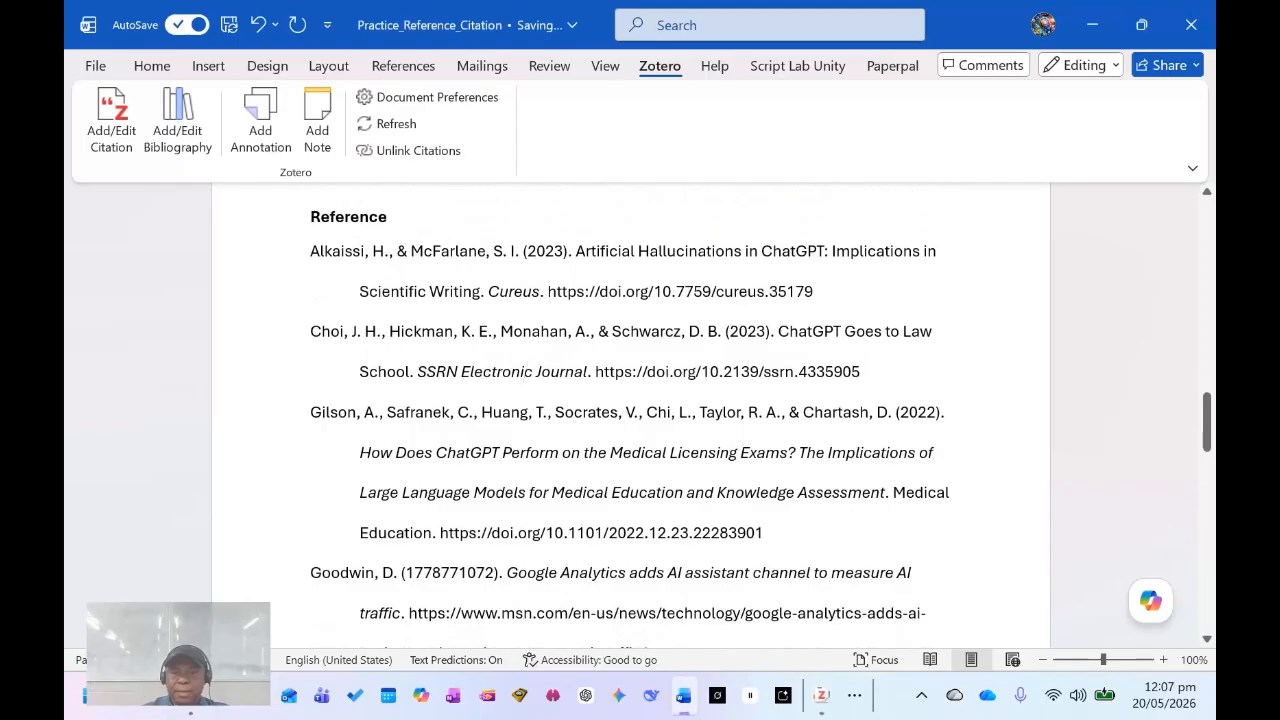
left_click(597, 493)
scroll(630, 410, "down", 3)
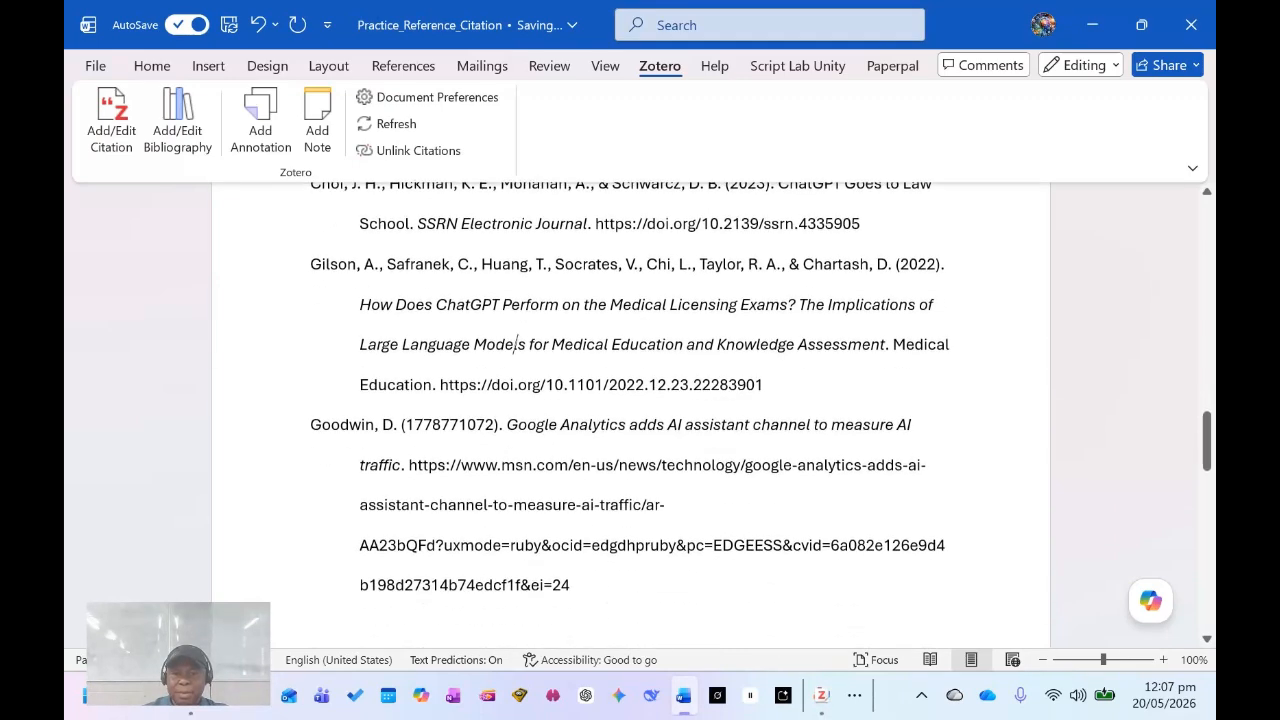
scroll(630, 410, "up", 10)
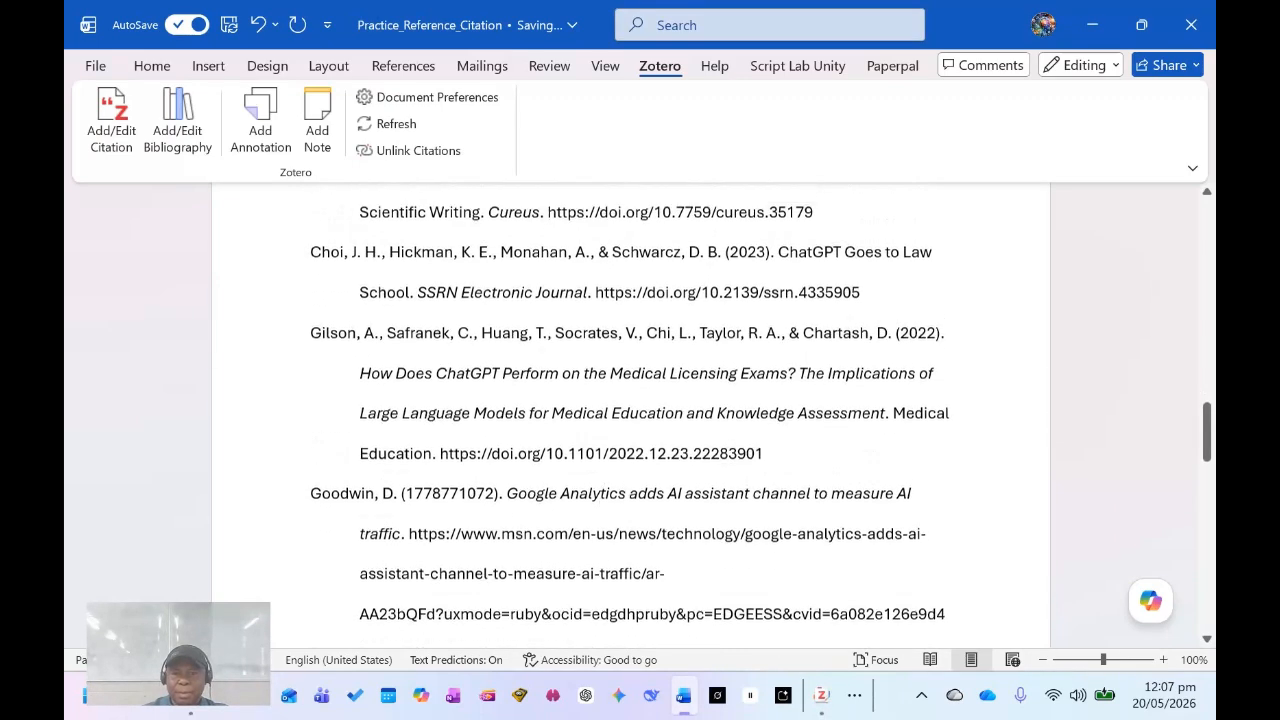
- Check whether the in-text citations in the Innovations in Assessment and Feedback and Introduction sections are still linked Zotero fields
scroll(630, 410, "up", 7)
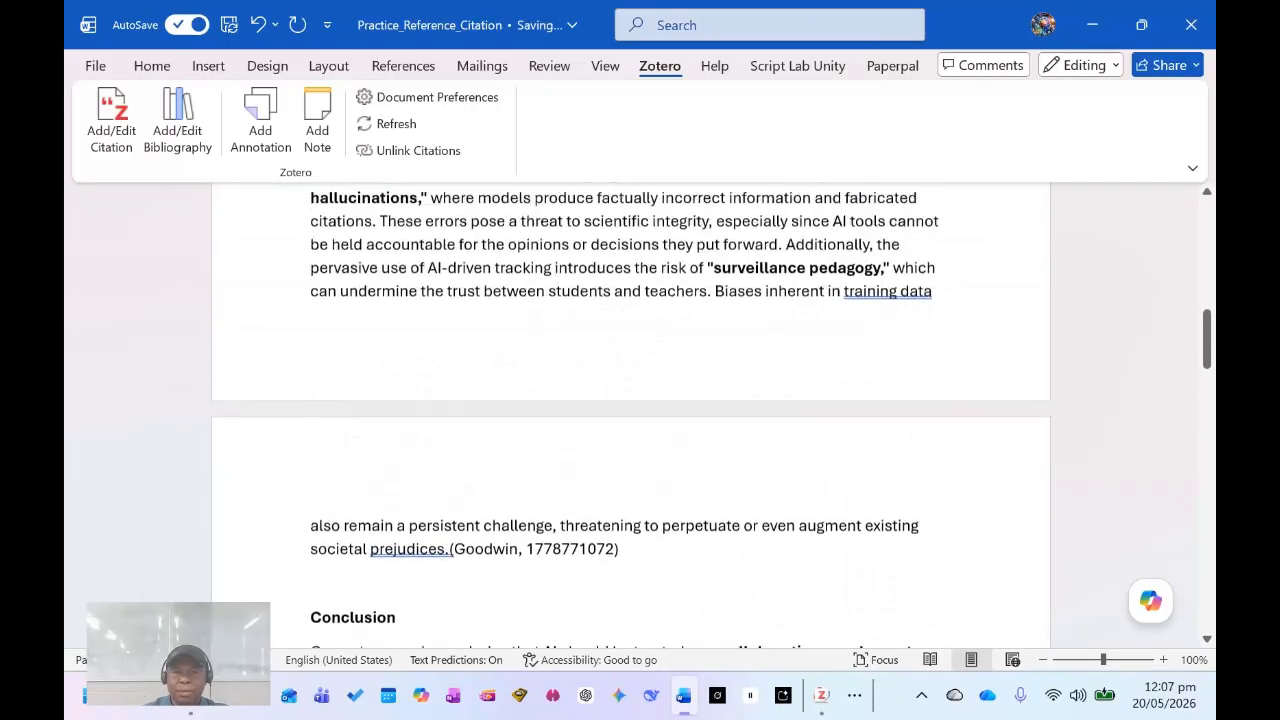
scroll(630, 410, "up", 3)
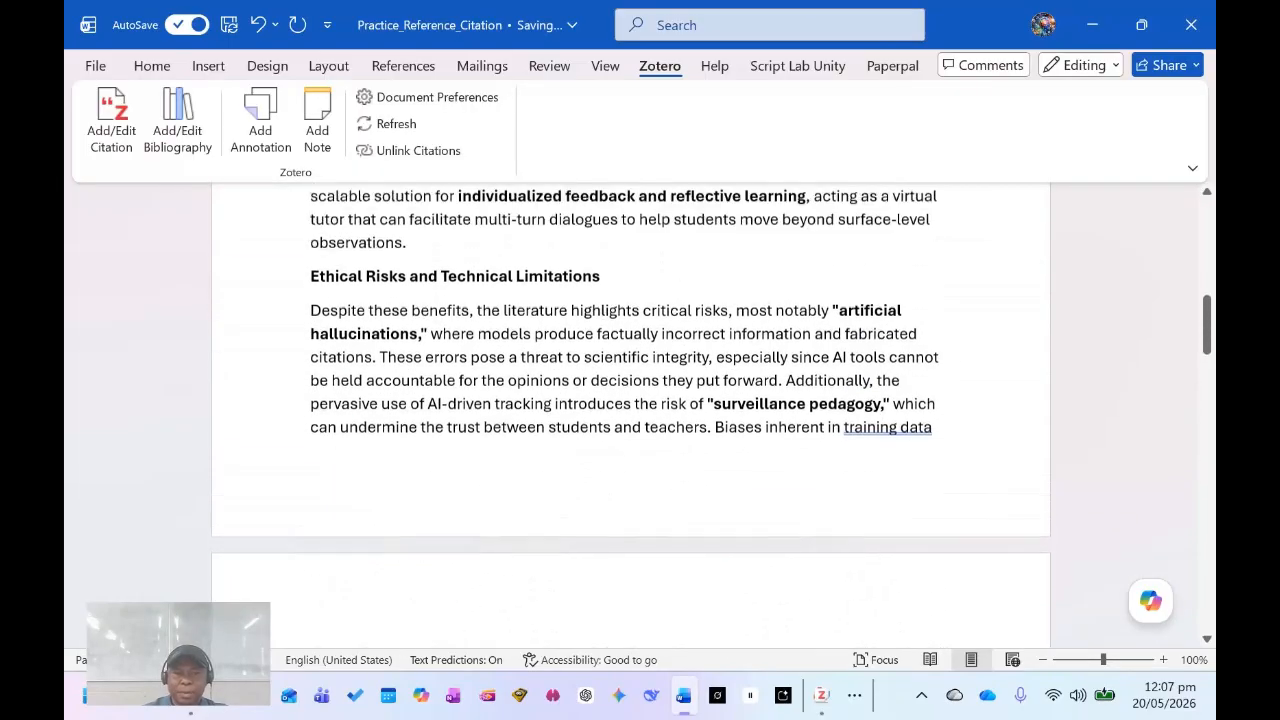
left_click(801, 280)
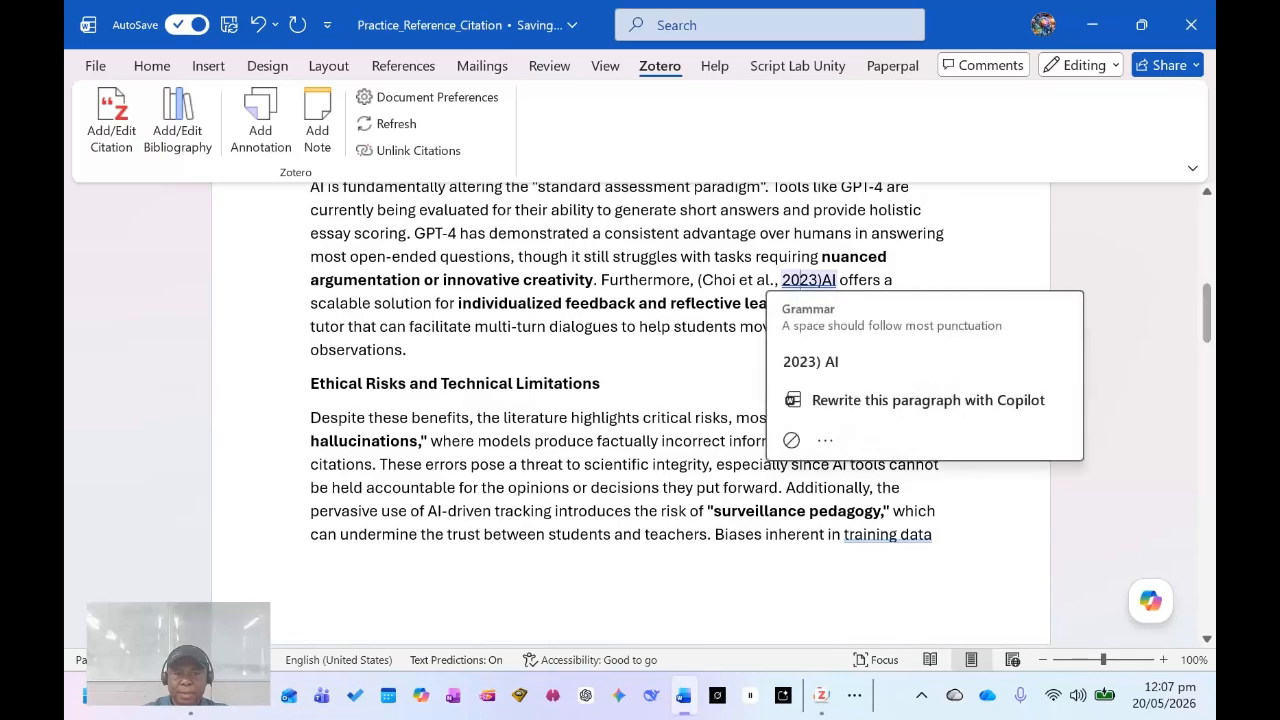
left_click(723, 280)
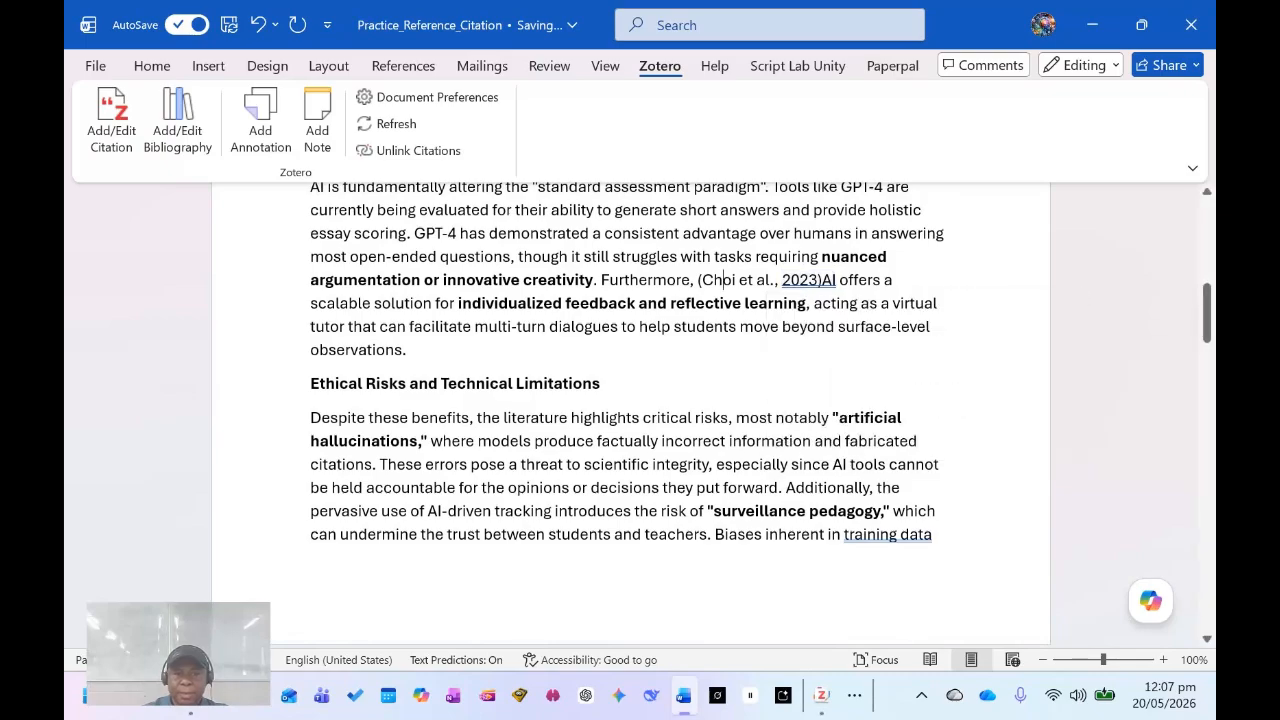
scroll(630, 410, "up", 12)
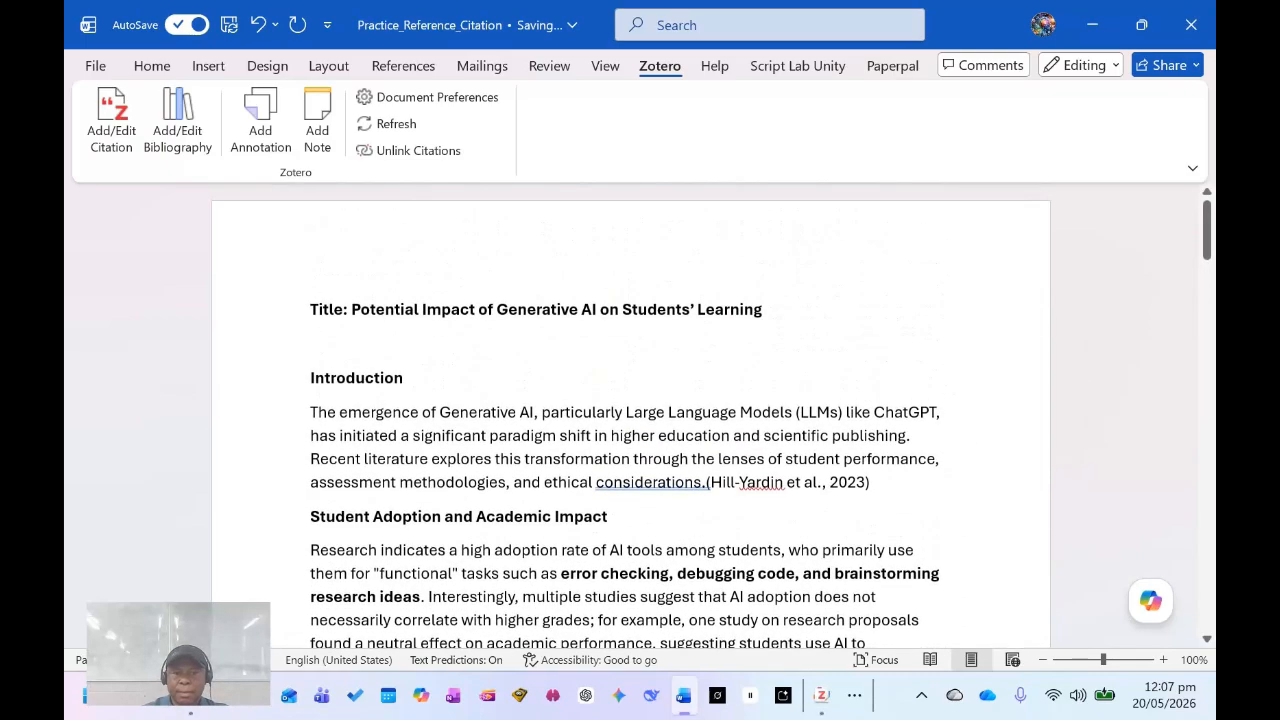
left_click(742, 482)
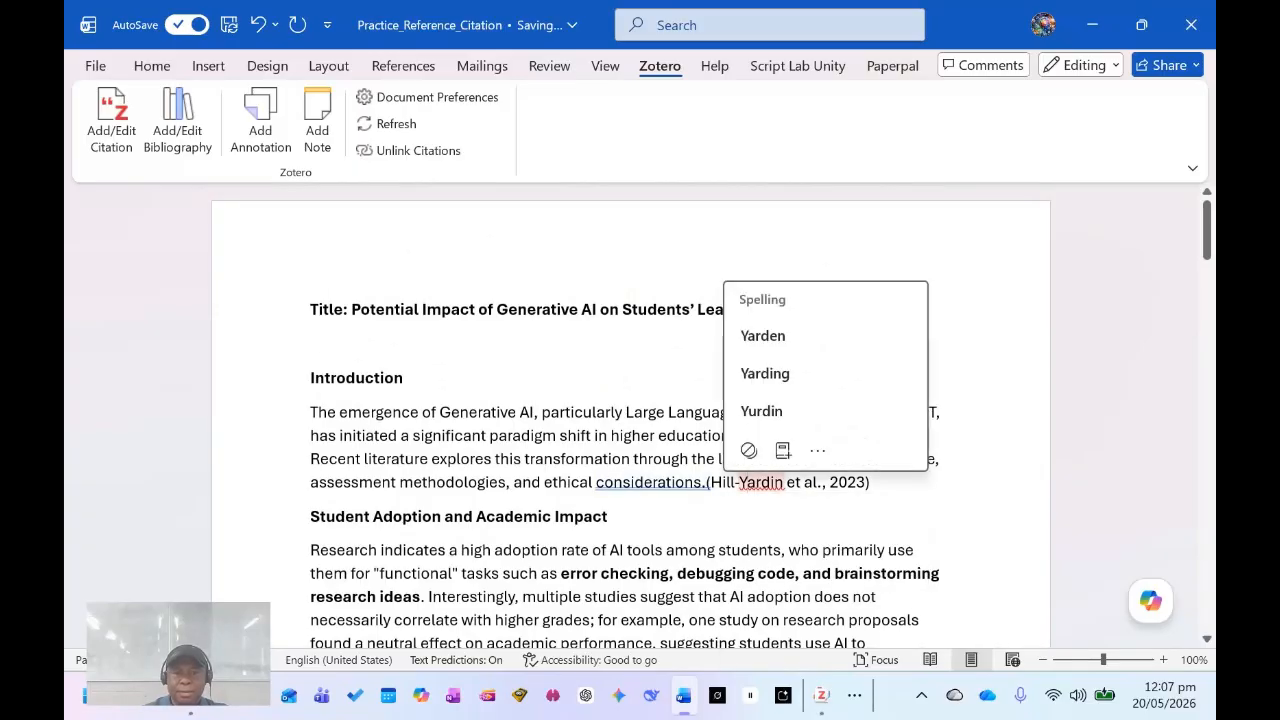
left_click(609, 517)
left_click(722, 482)
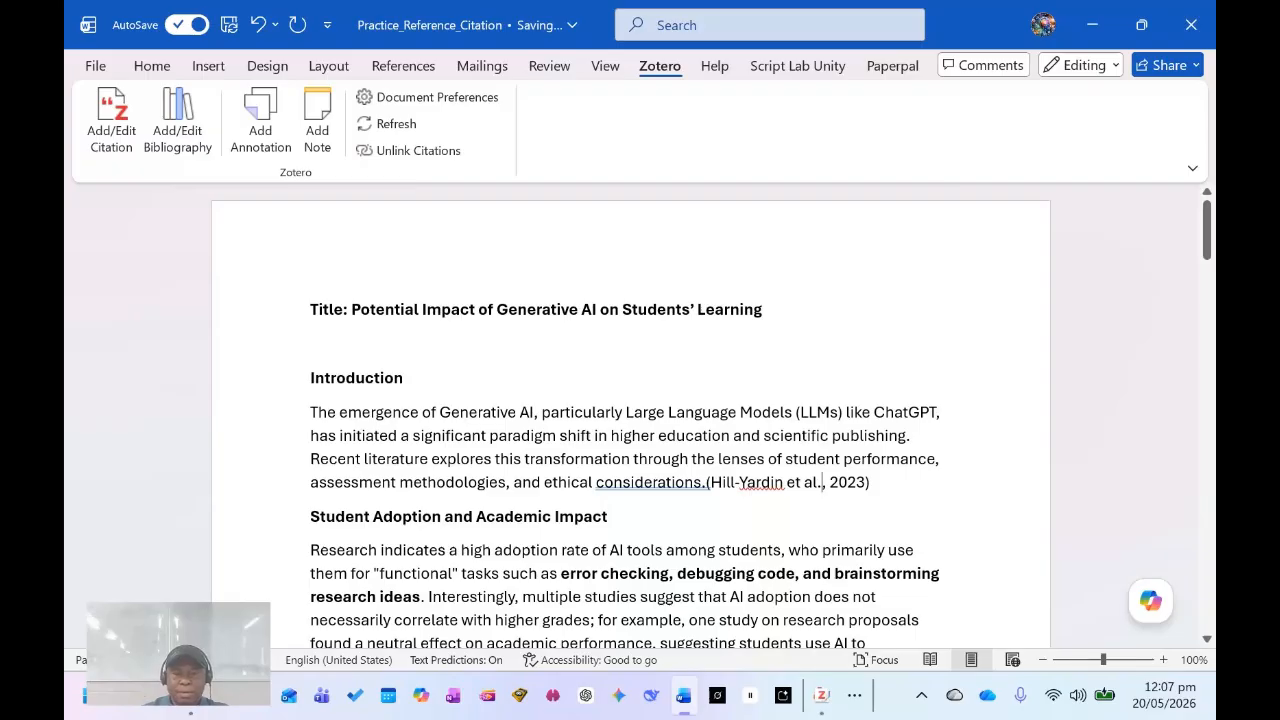
- Examine the in-text citations from Student Adoption and Academic Impact through the Conclusion for remaining Zotero links
scroll(630, 415, "down", 3)
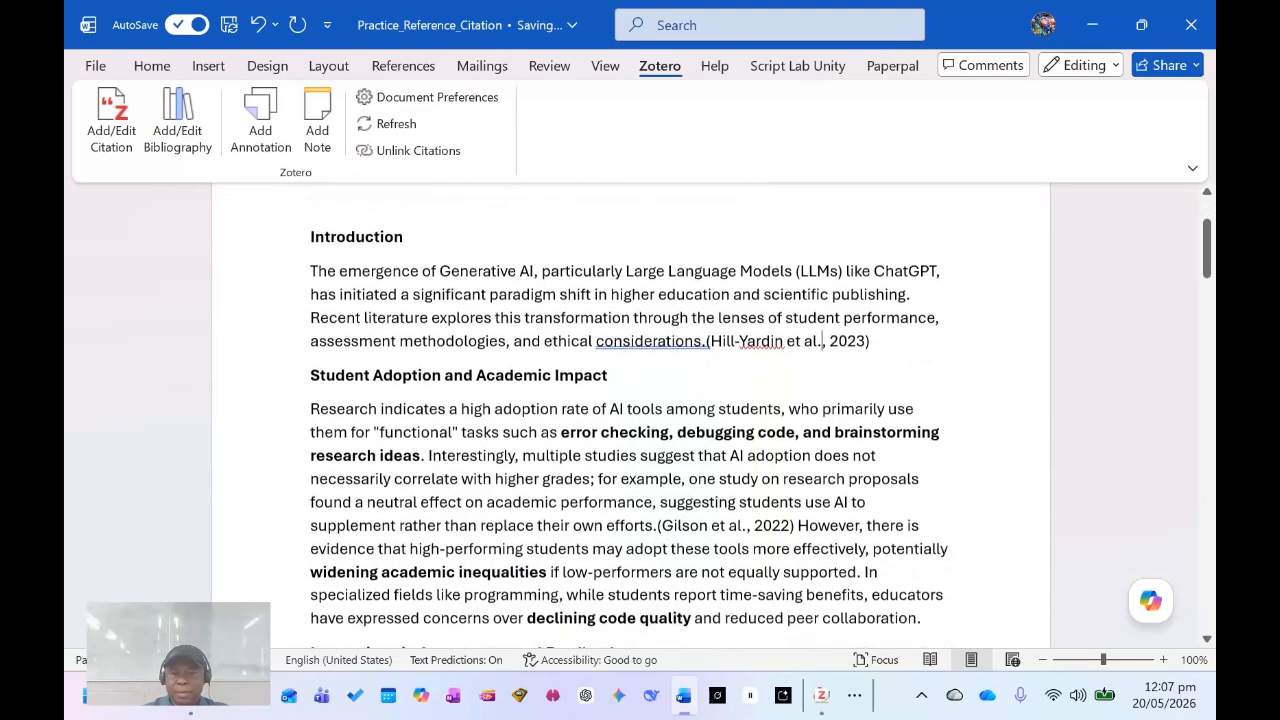
scroll(630, 415, "down", 2)
scroll(630, 415, "up", 3)
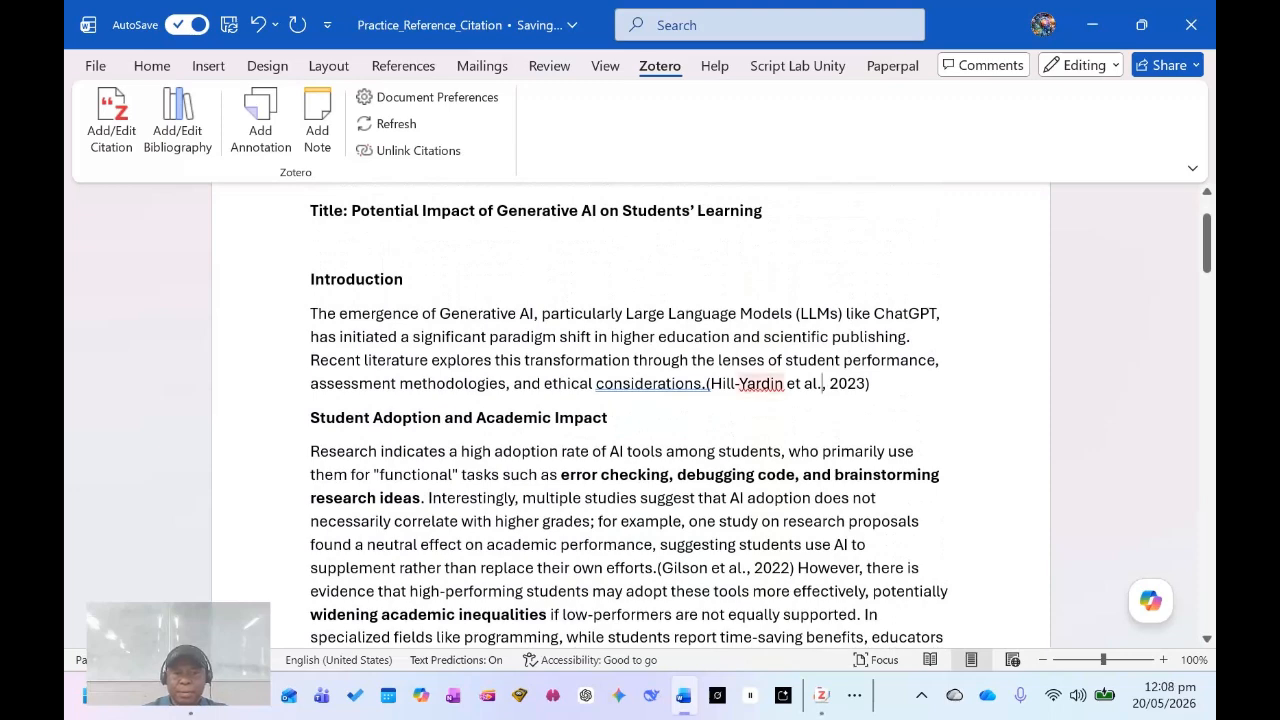
scroll(630, 415, "down", 5)
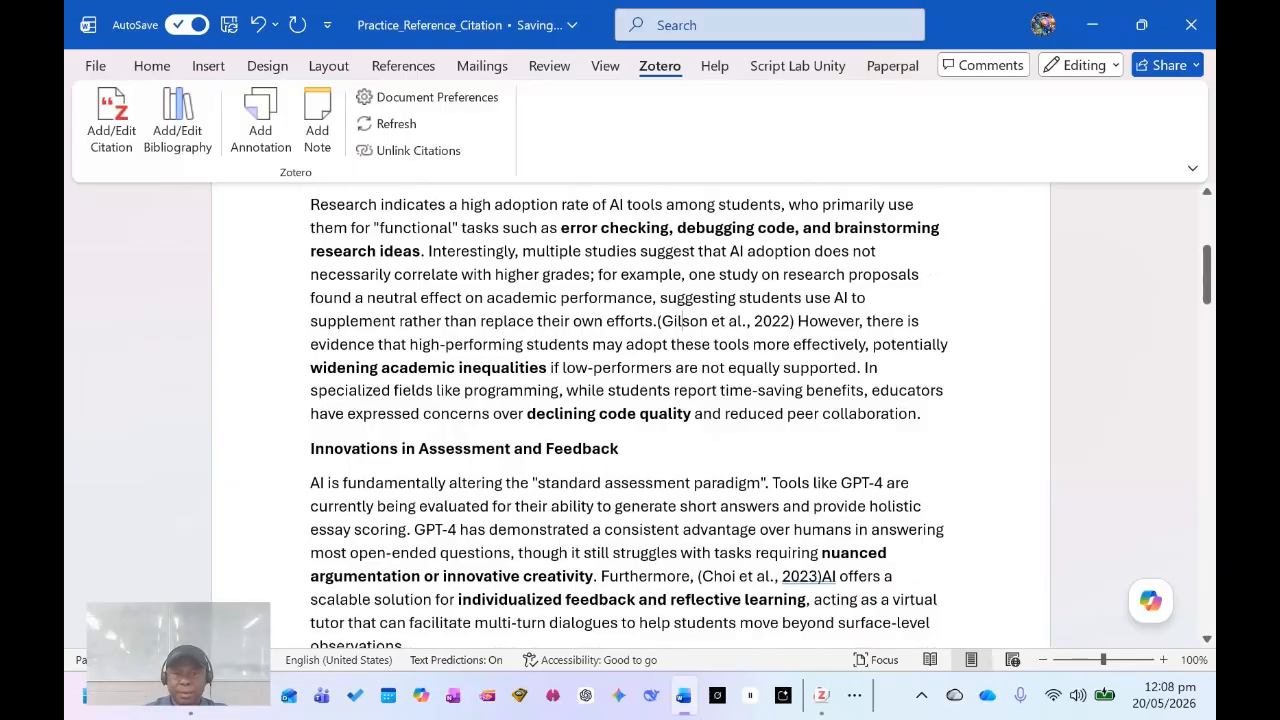
scroll(685, 321, "down", 6)
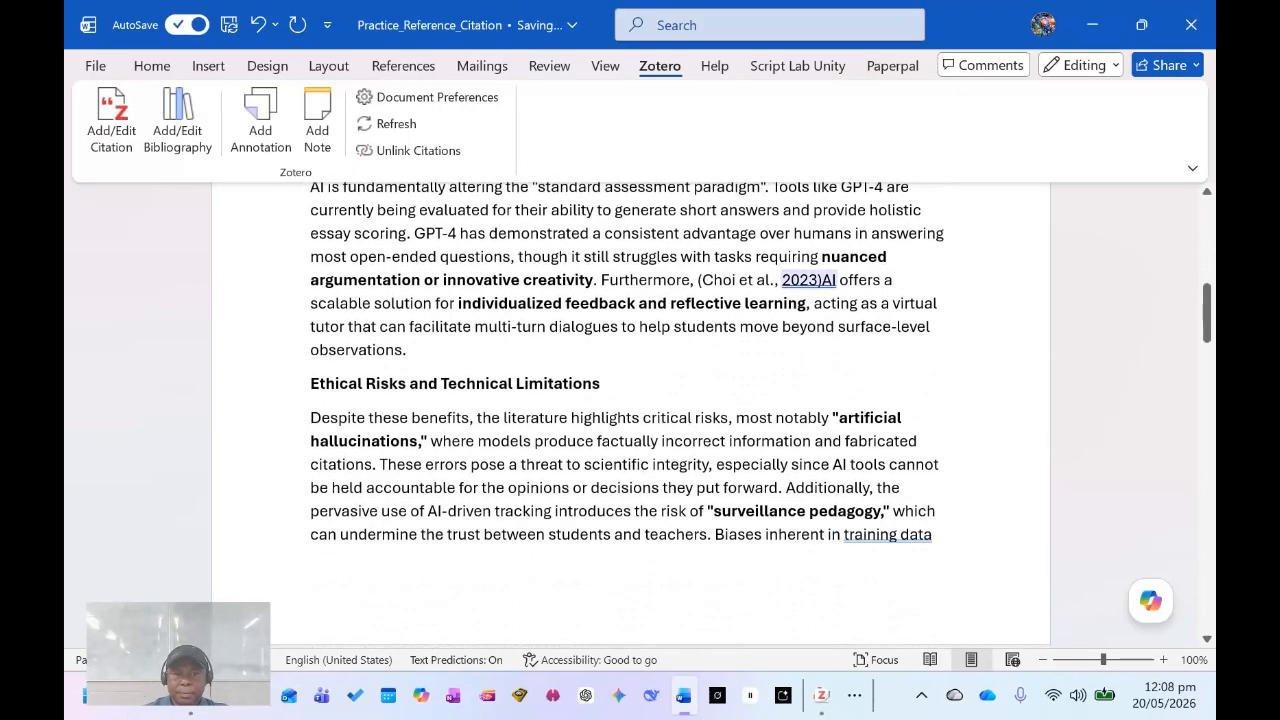
left_click(754, 280)
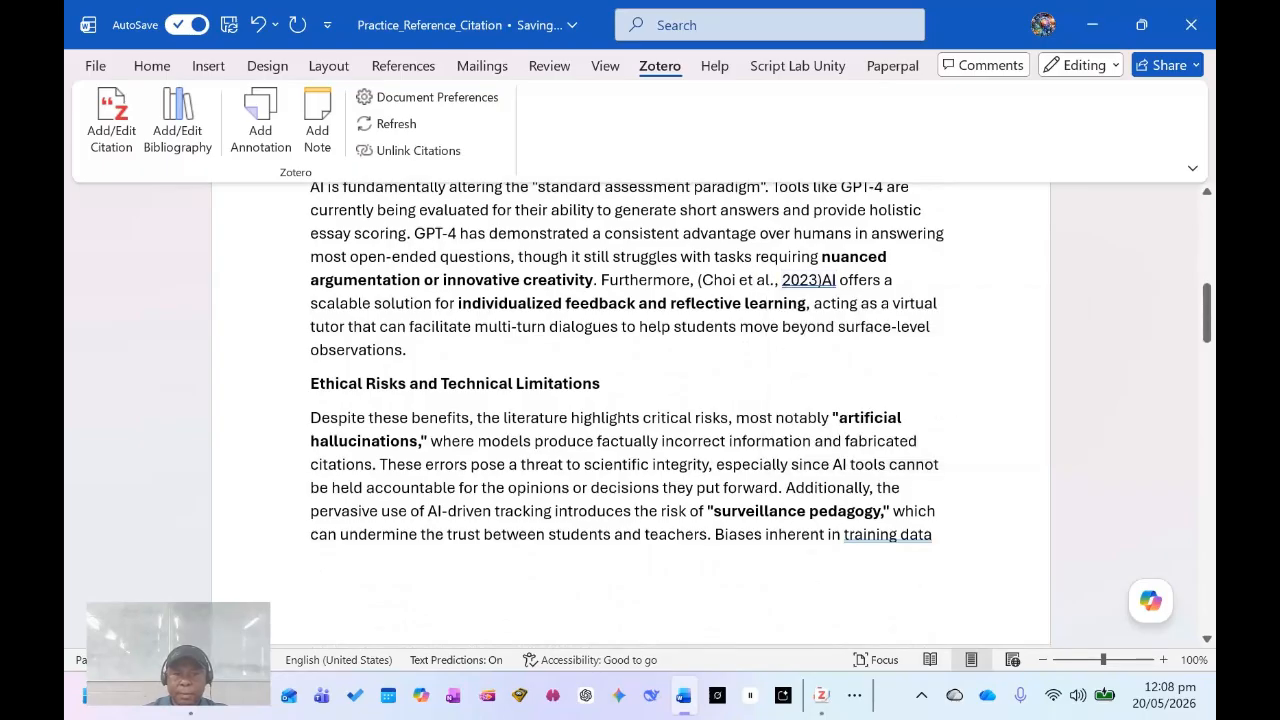
scroll(630, 410, "down", 12)
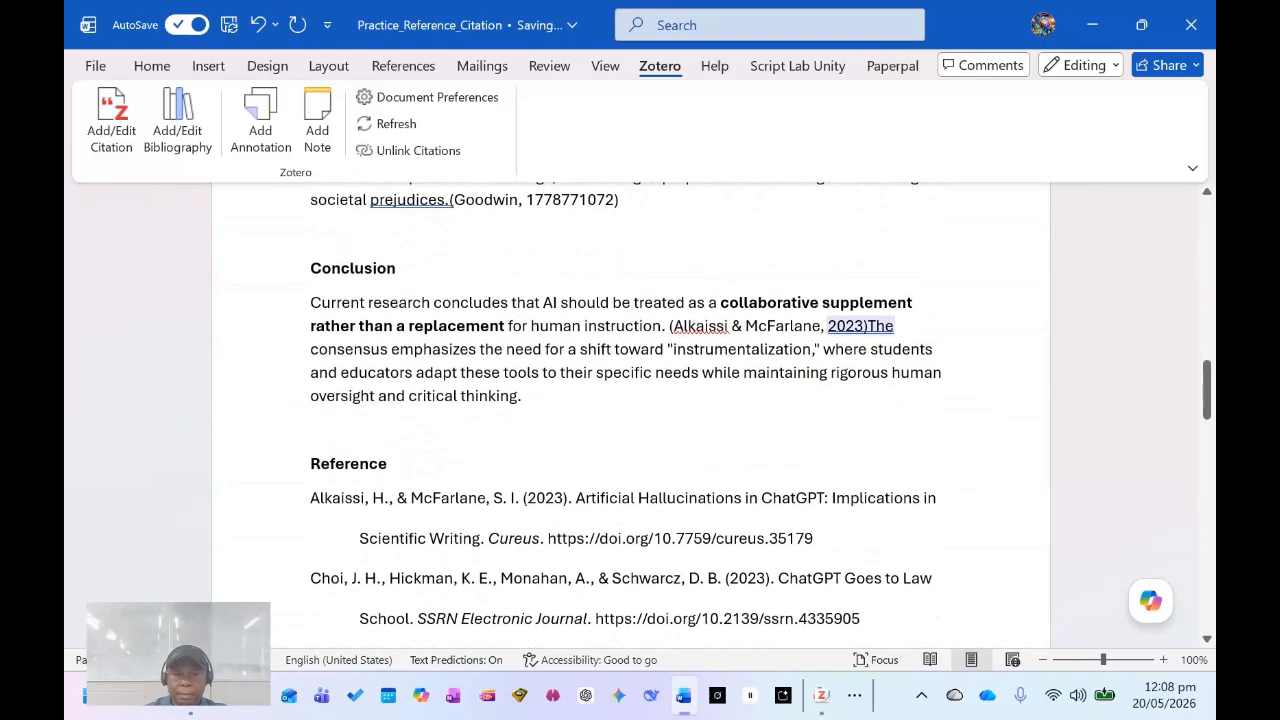
left_click(522, 396)
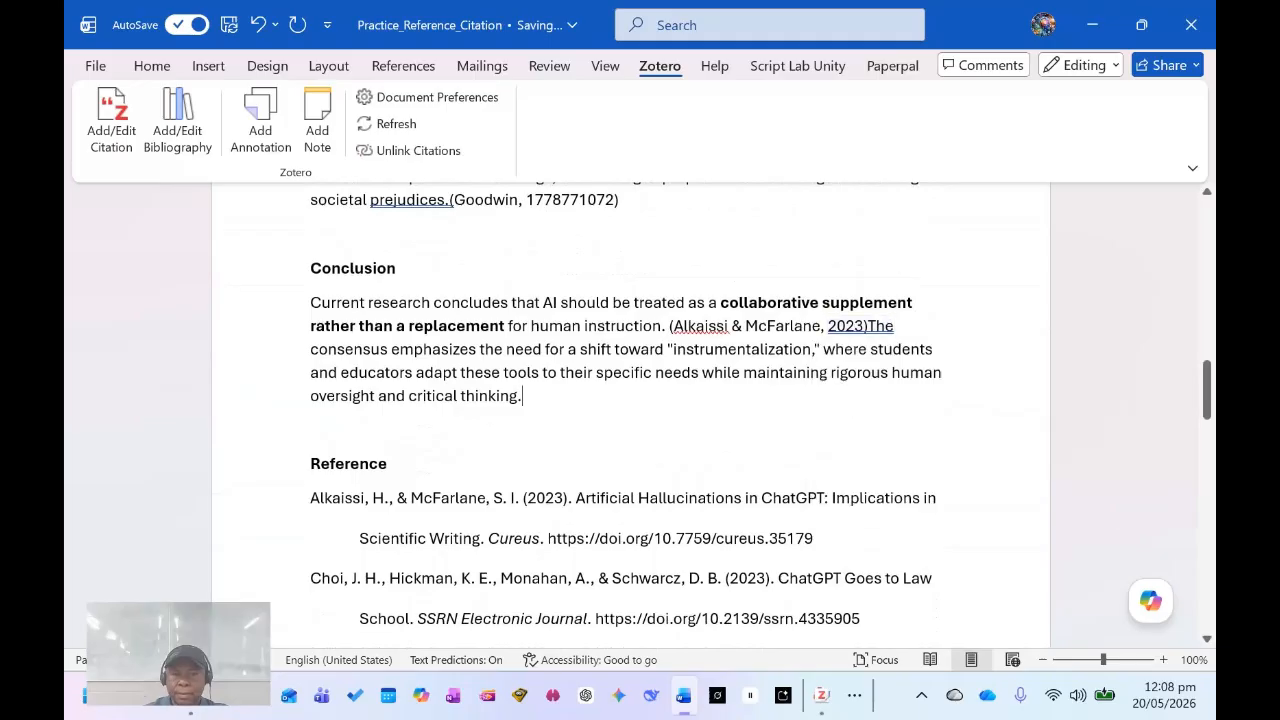
- Review the bibliography entries under "Reference" from the first to the last
scroll(630, 410, "down", 4)
scroll(630, 410, "down", 1)
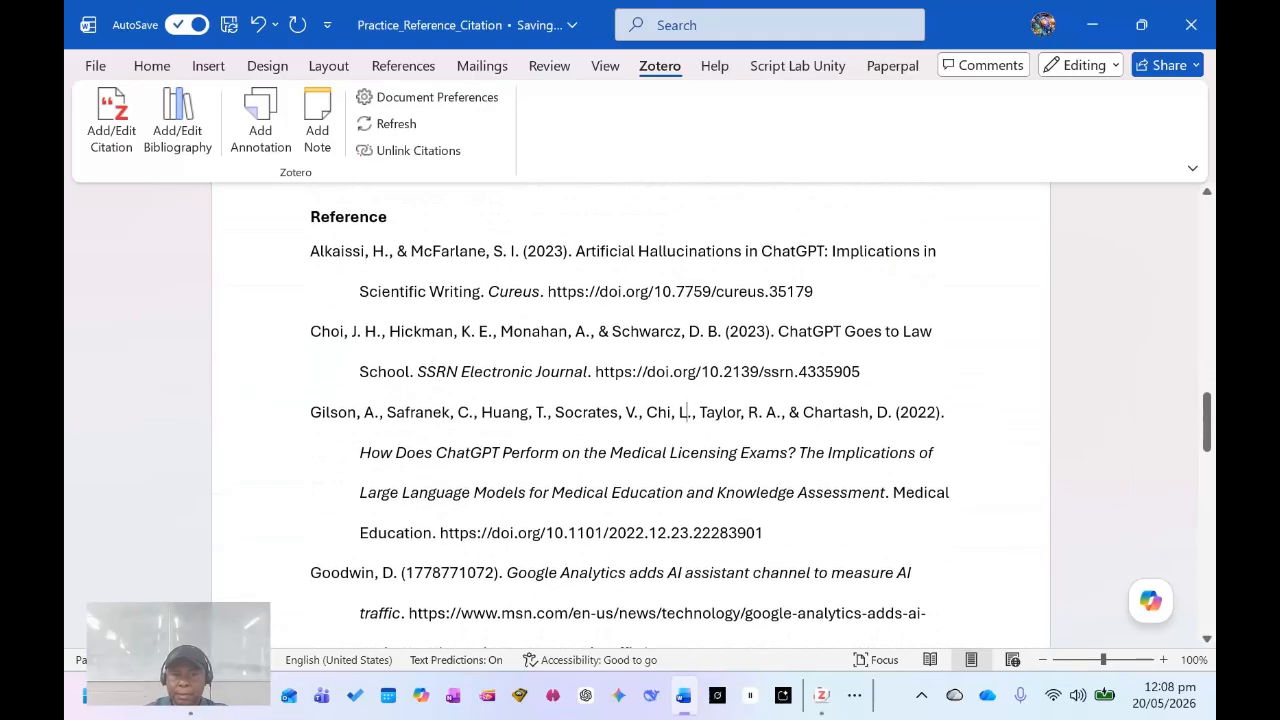
scroll(586, 251, "down", 4)
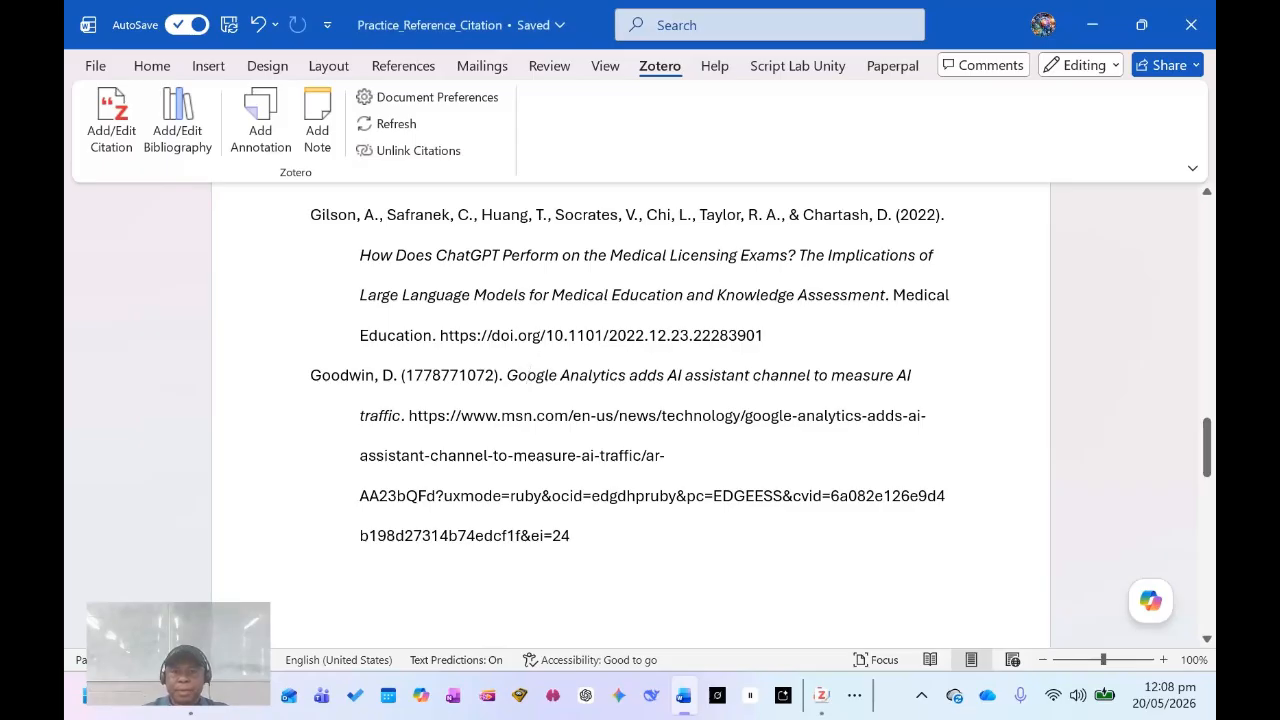
scroll(630, 400, "up", 1)
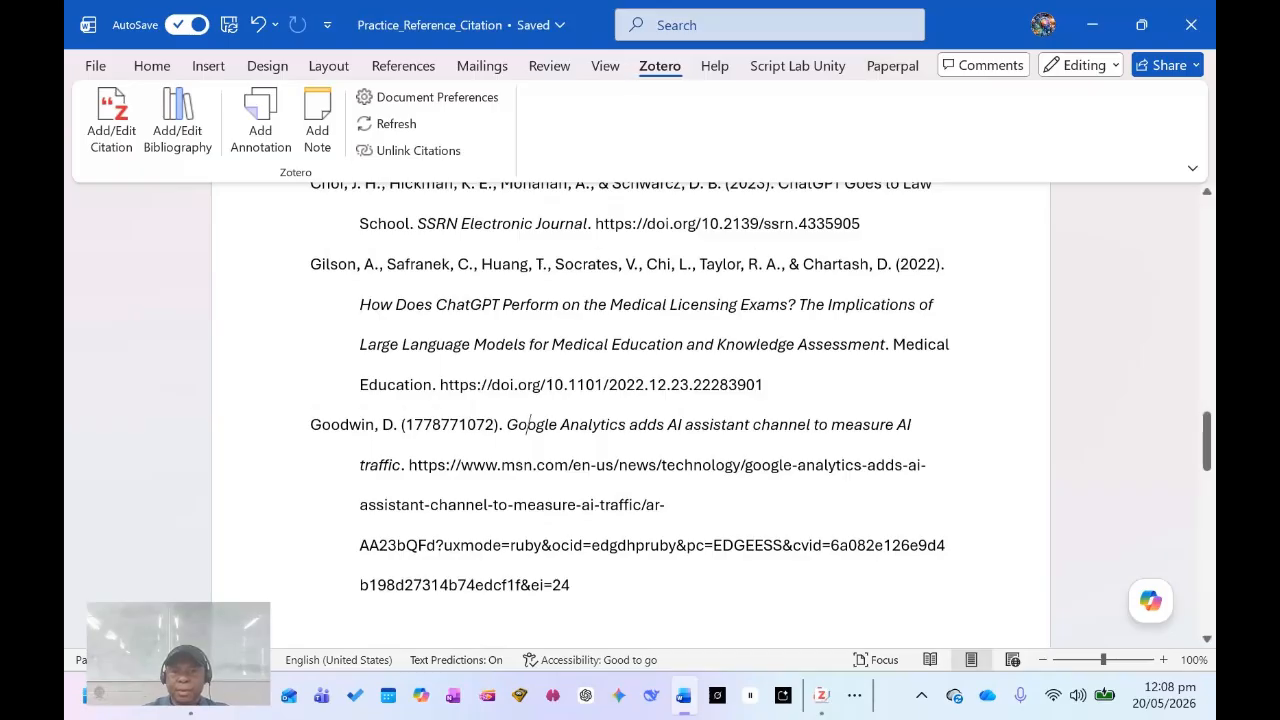
scroll(640, 420, "down", 2)
- Look over the whole document once more, from the title and Introduction to the "Reference" list
scroll(640, 420, "up", 5)
scroll(640, 420, "up", 7)
scroll(640, 420, "up", 2)
scroll(640, 420, "up", 2)
scroll(640, 420, "up", 2)
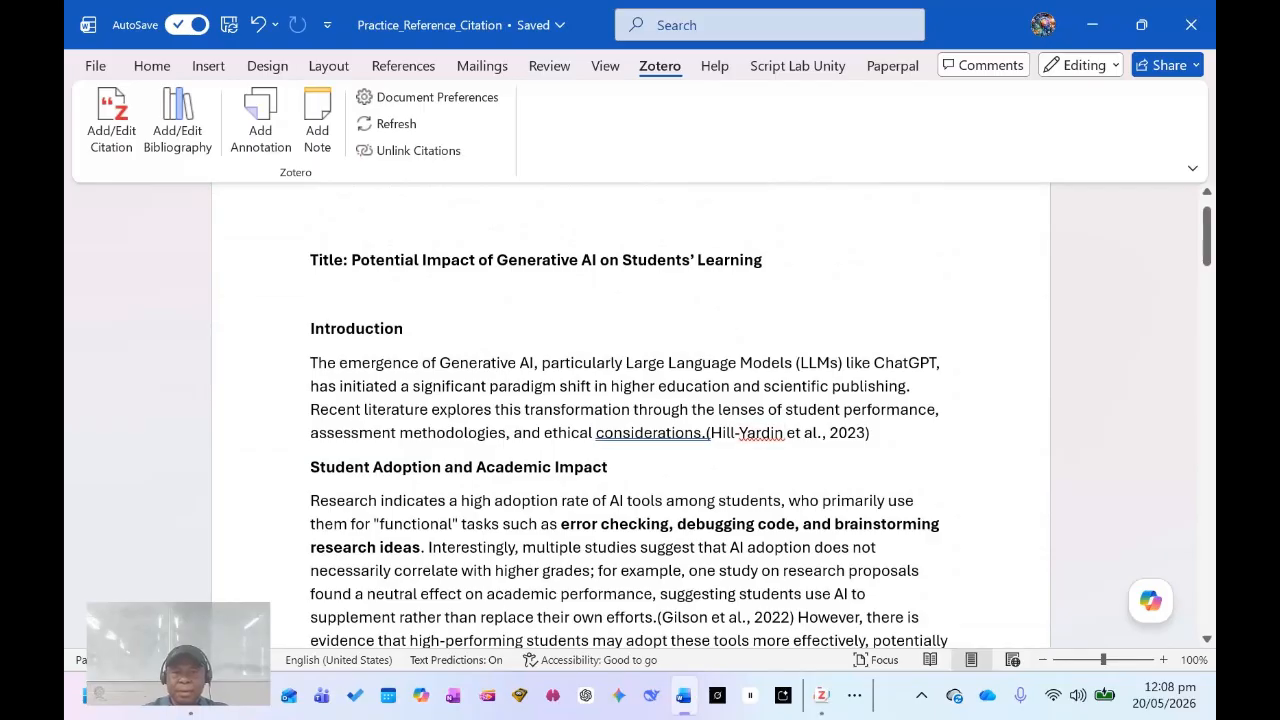
scroll(640, 420, "down", 15)
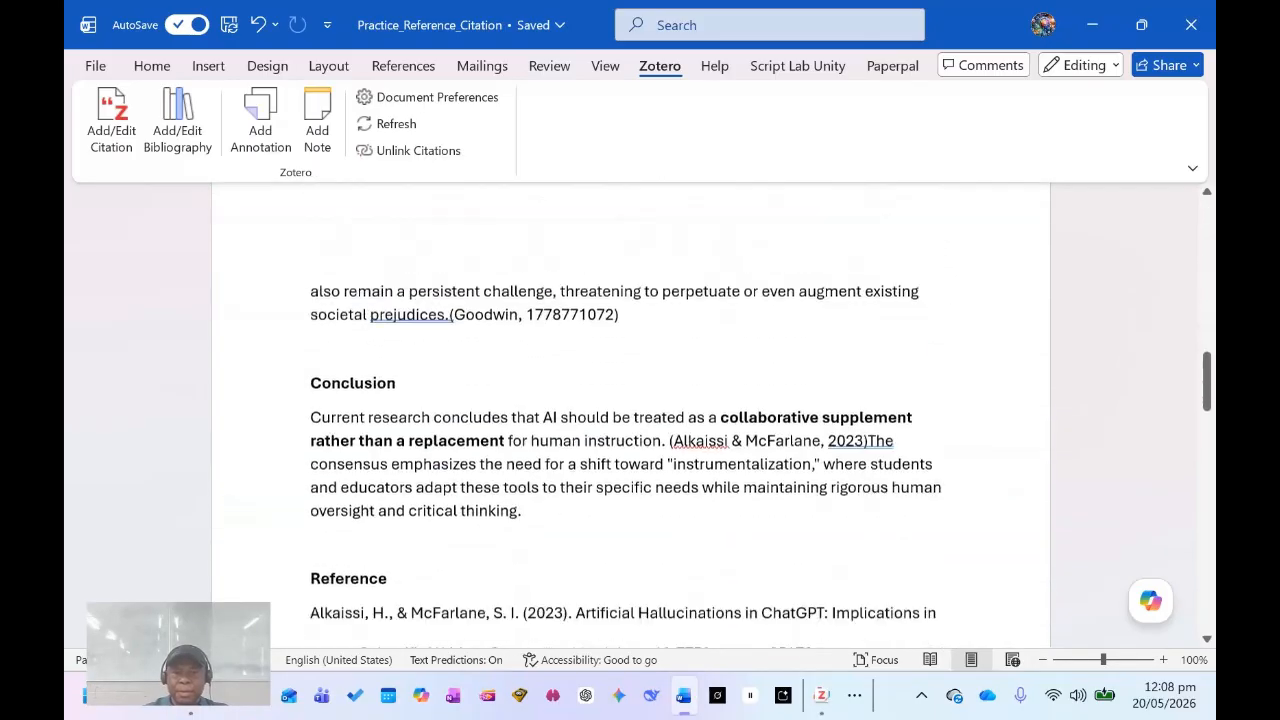
scroll(640, 420, "down", 1)
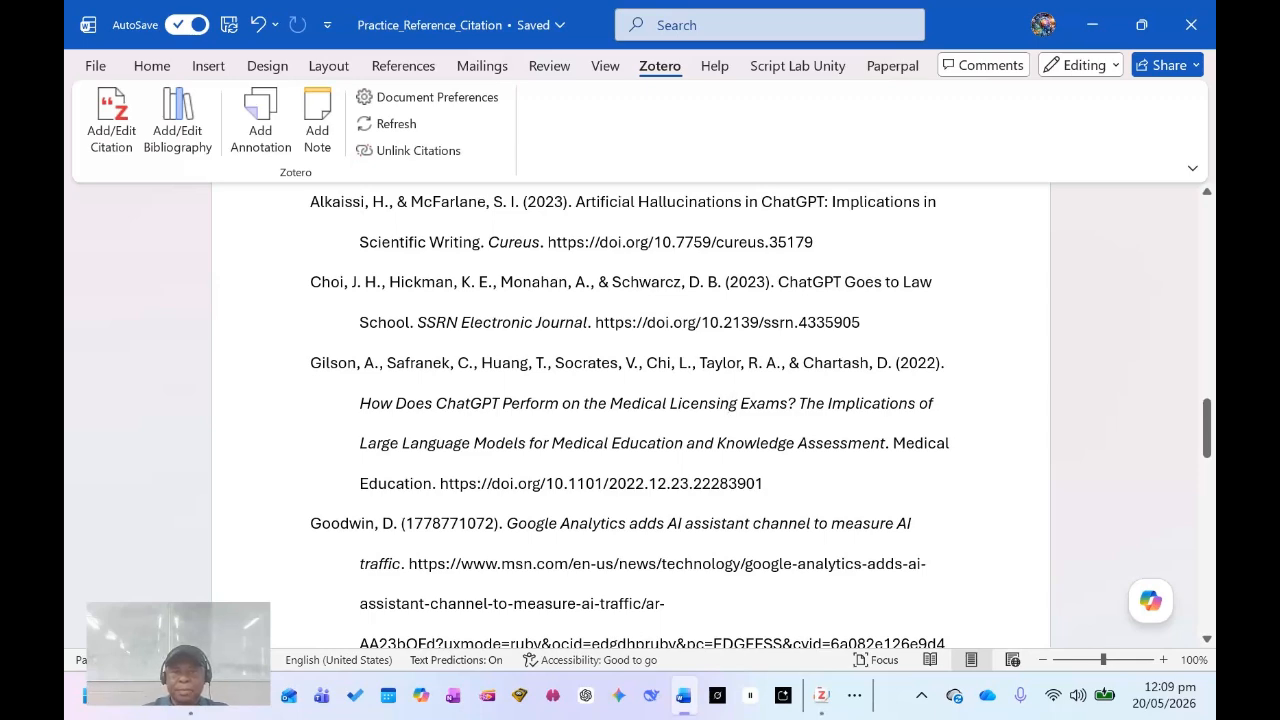
scroll(630, 410, "up", 3)
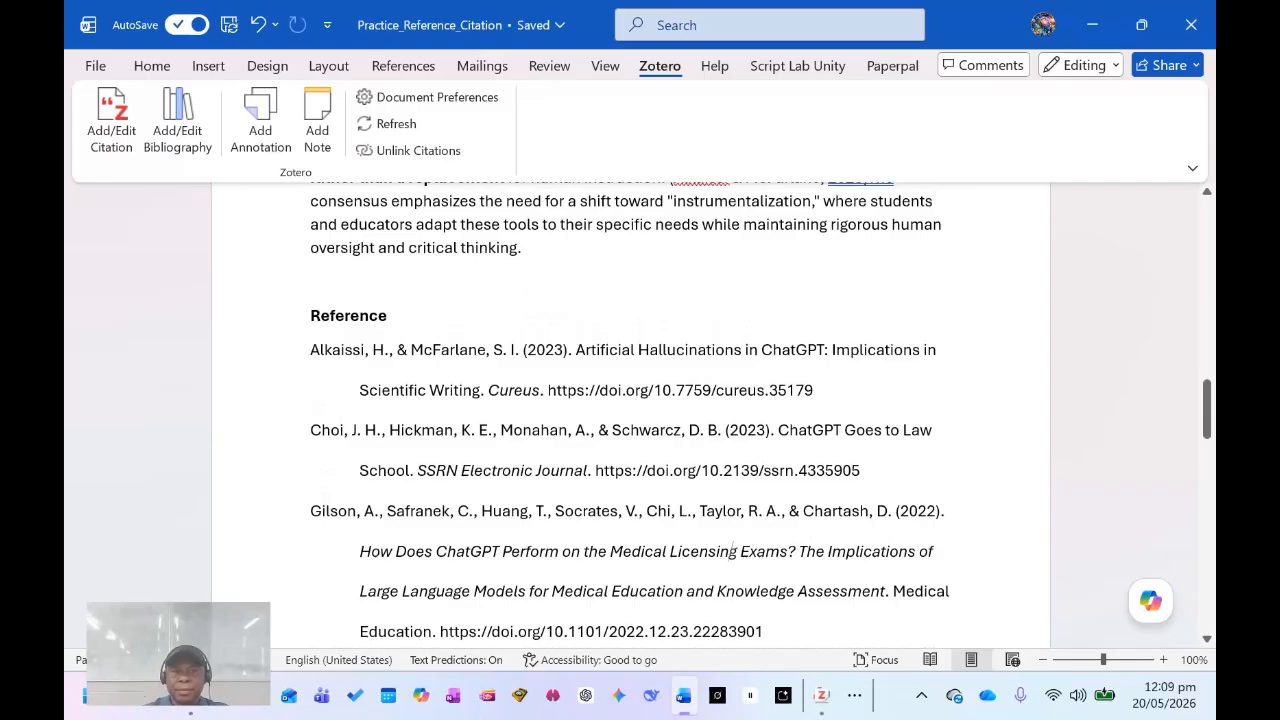